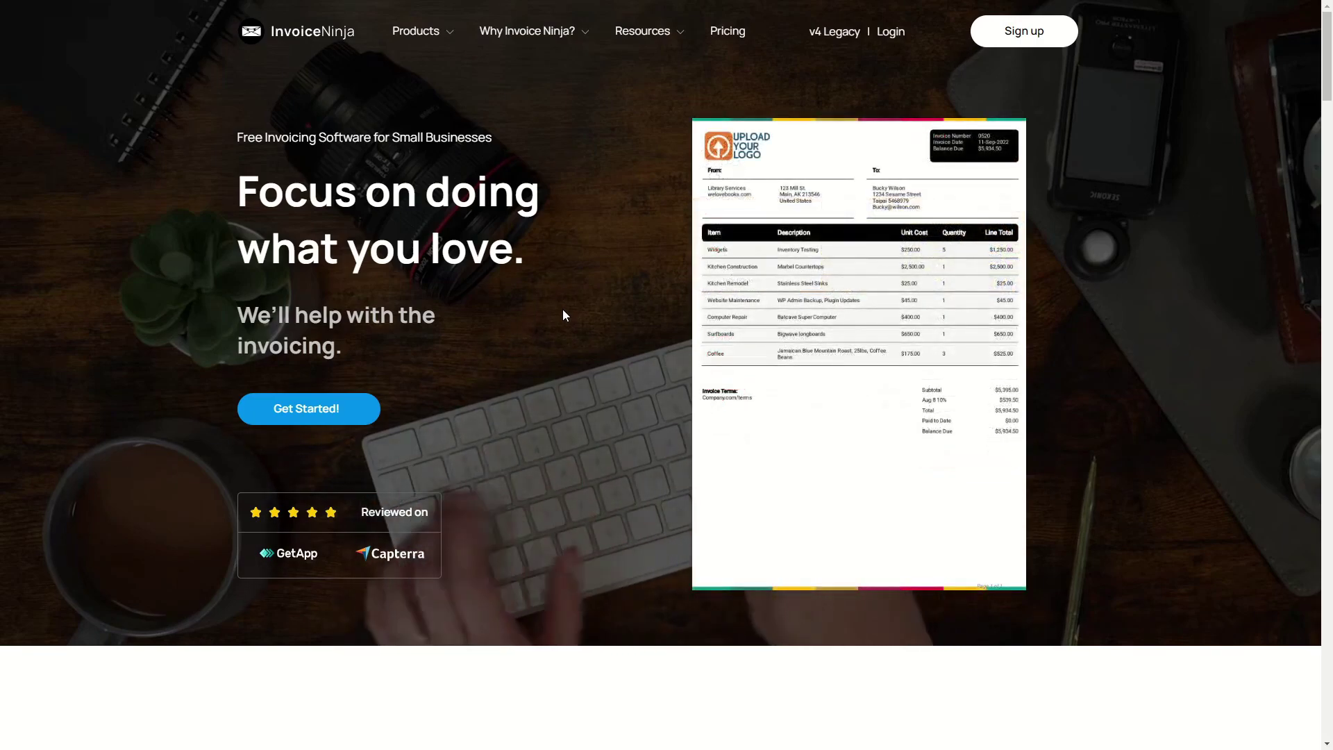
Switch to the Self-Hosting Invoice Ninja page and look over its heading.
key("ctrl+Tab")
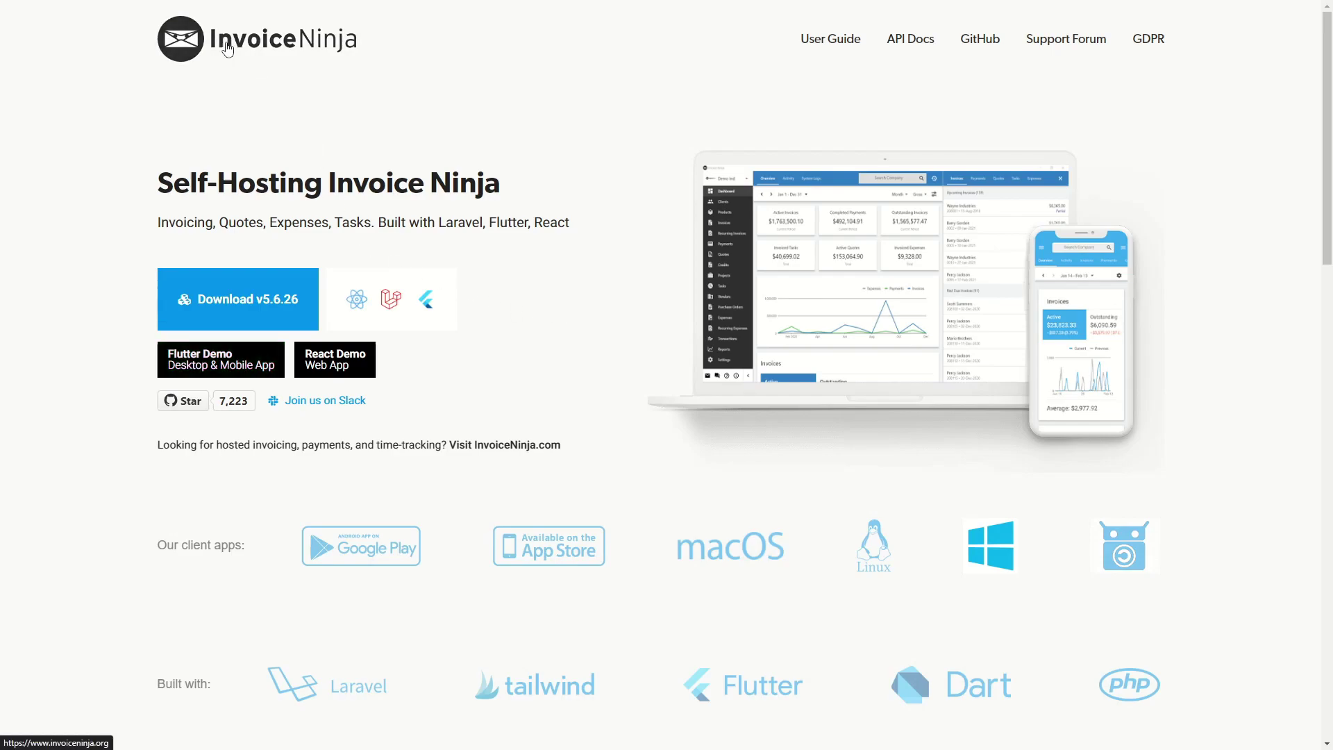
left_click_drag(159, 182, 455, 182)
left_click(283, 243)
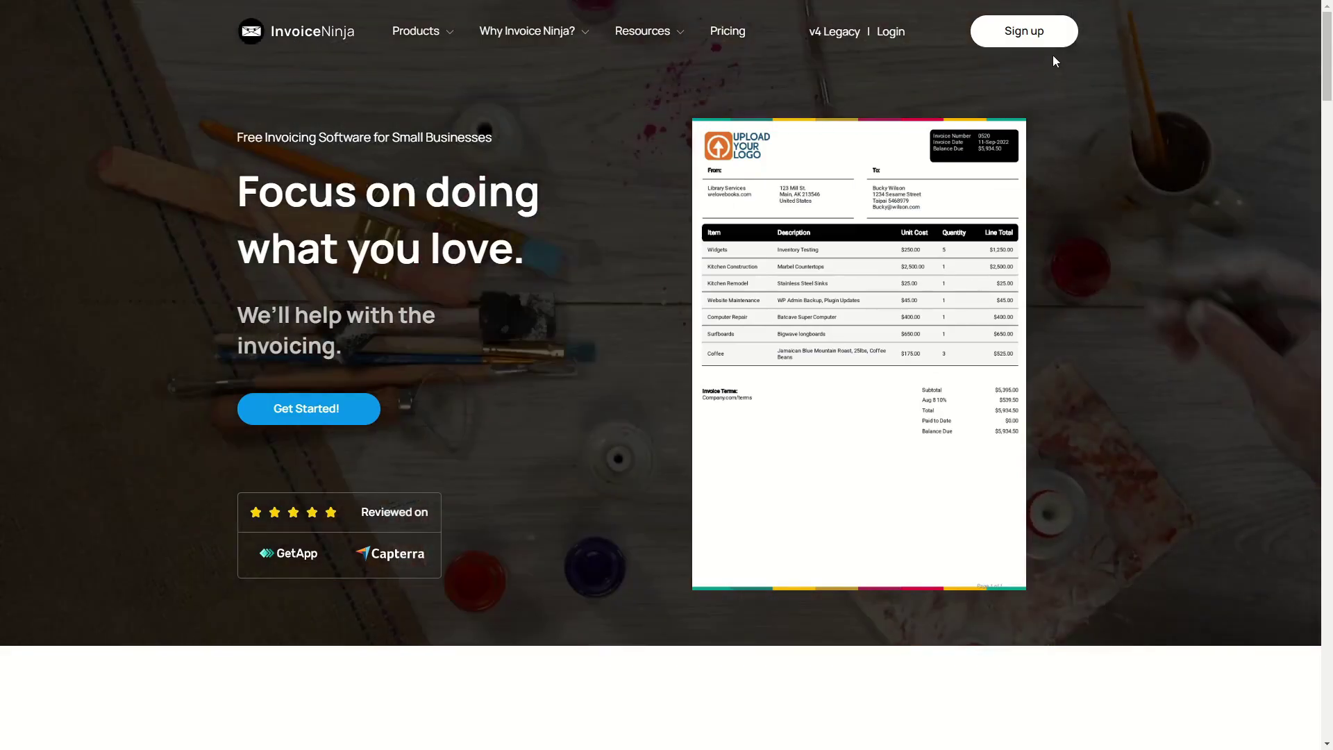
Sign up for a new account with an e-mail address and a confirmed password.
left_click(1024, 31)
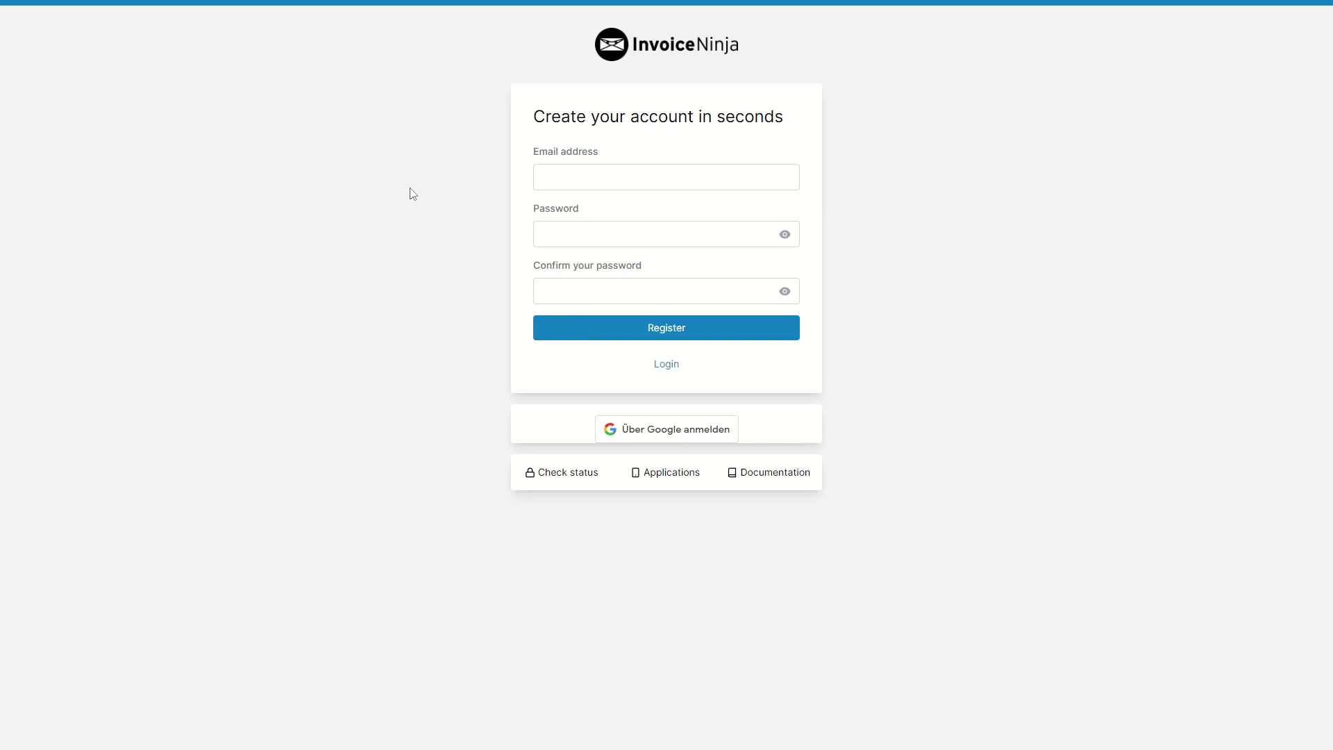
key("Tab")
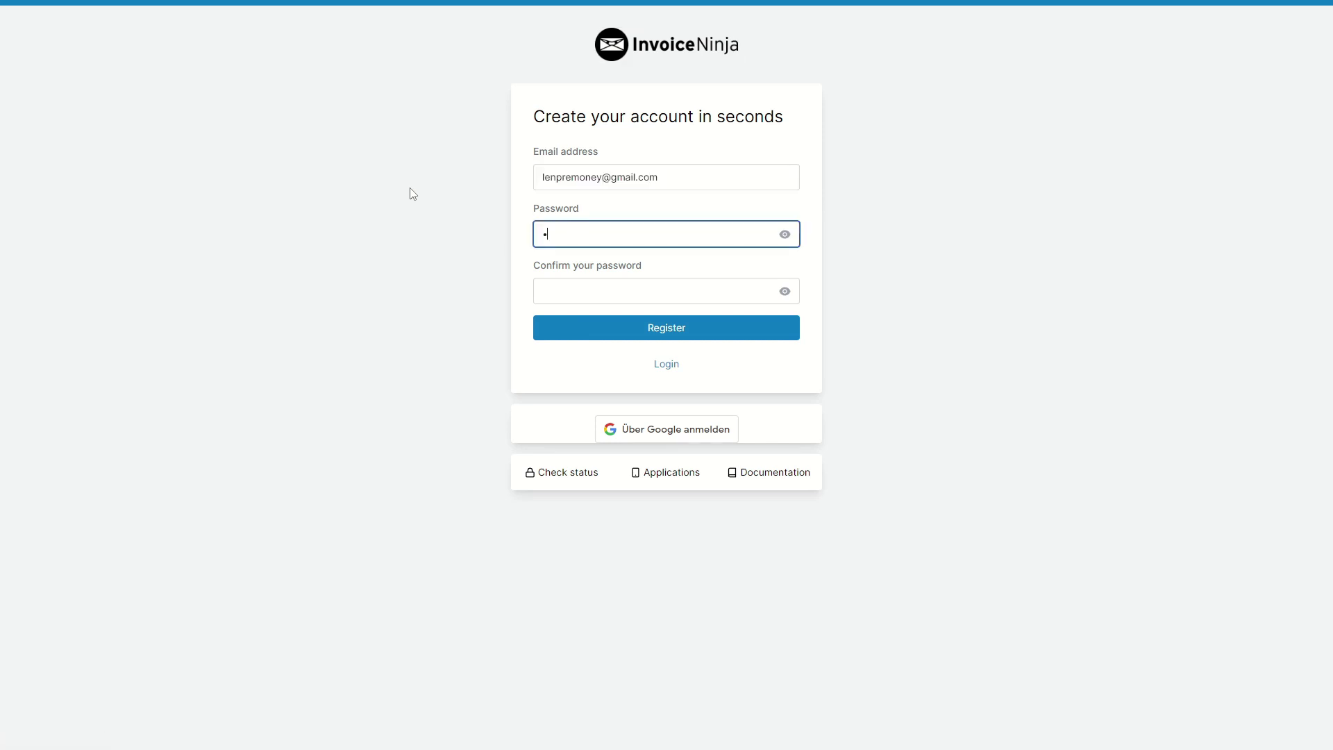
type("••••")
key("Tab")
type("••••••••••")
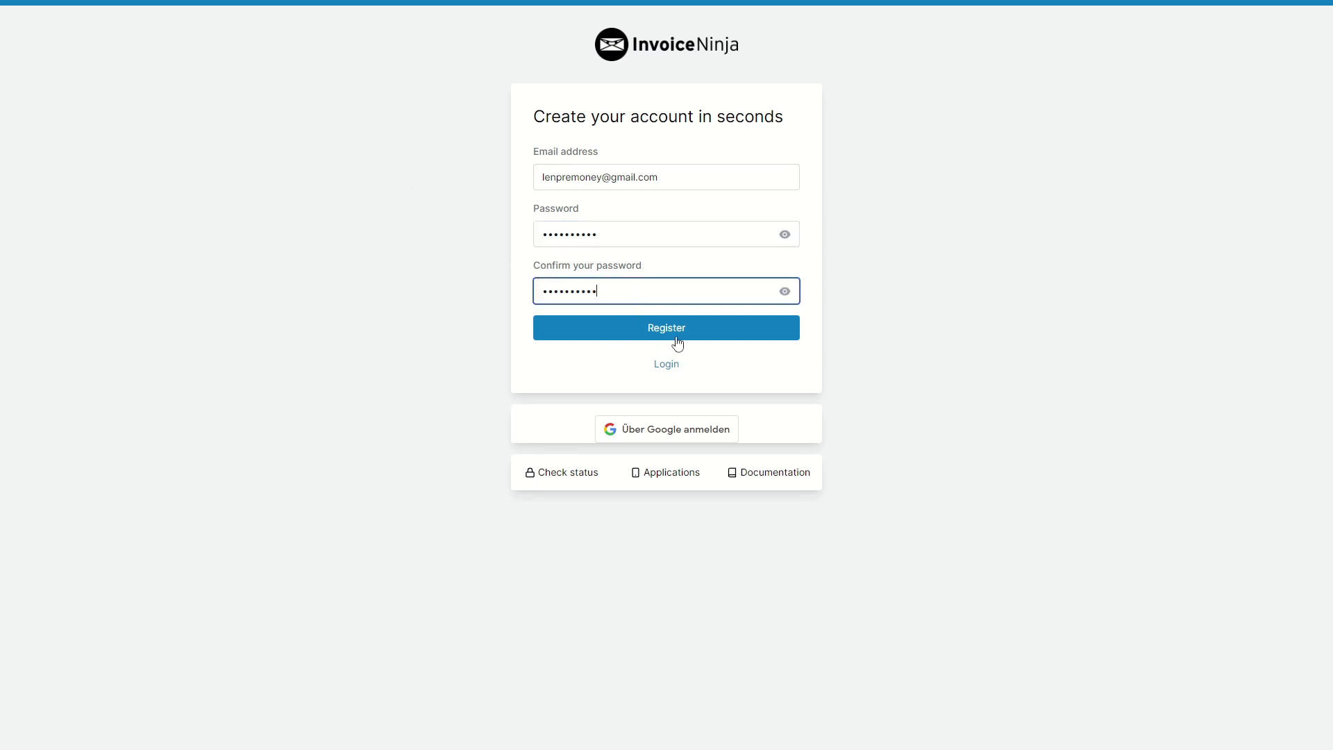
left_click(667, 332)
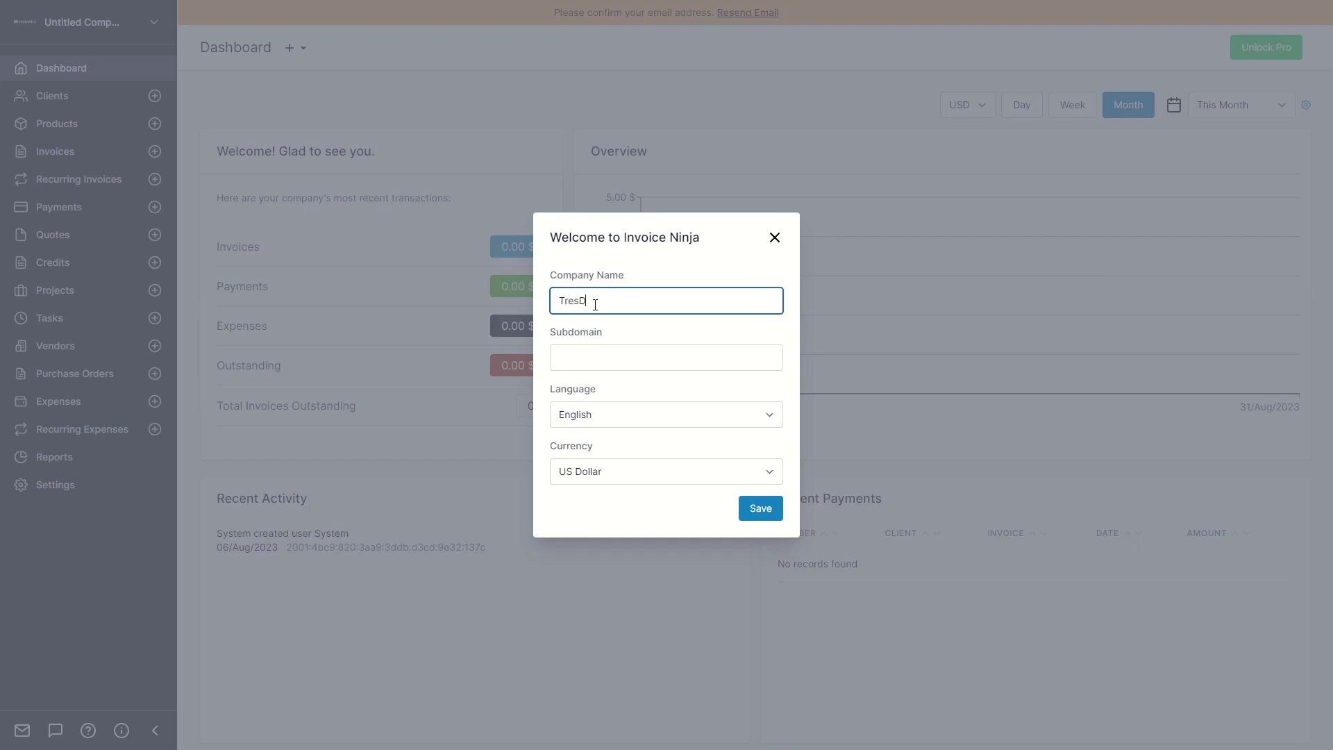
Name the company TresDigital, keep English and US Dollar, and save the Welcome settings.
left_click(575, 360)
left_click(601, 413)
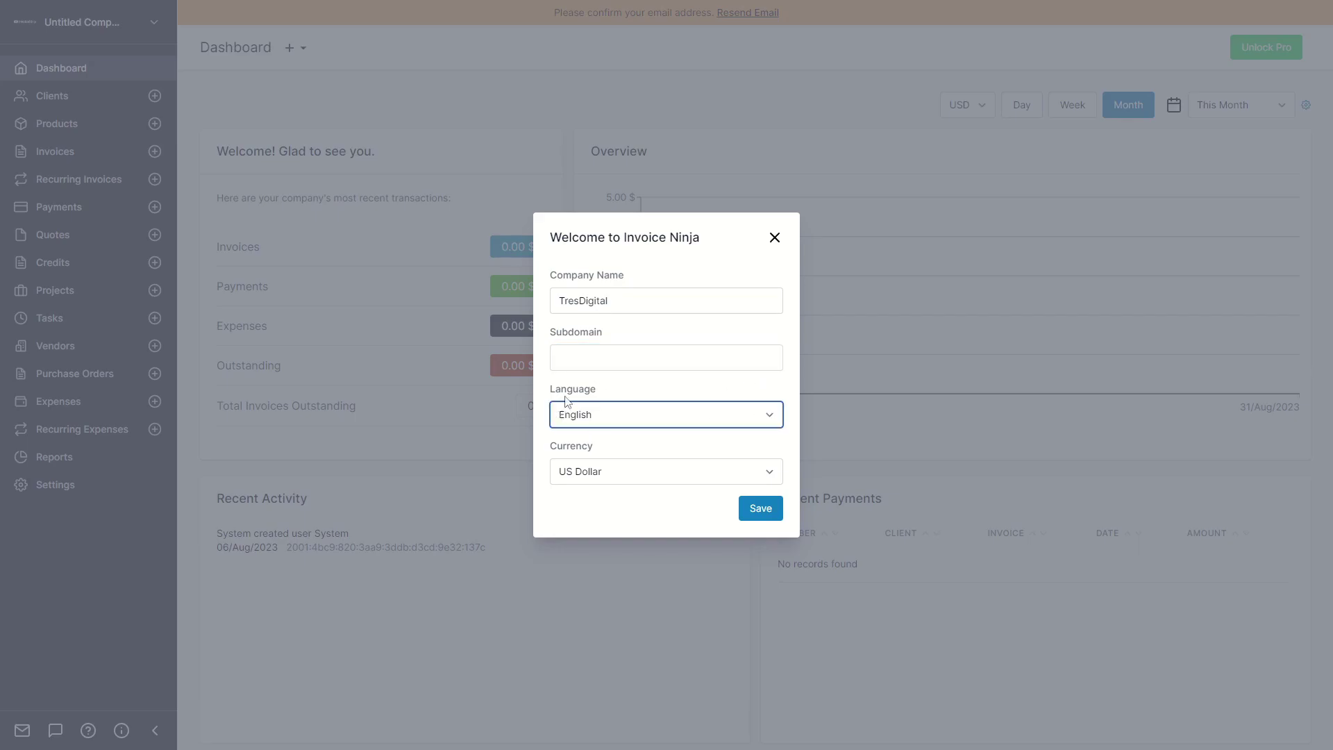
left_click(570, 483)
scroll(625, 347, "up", 10)
left_click(711, 517)
left_click(761, 509)
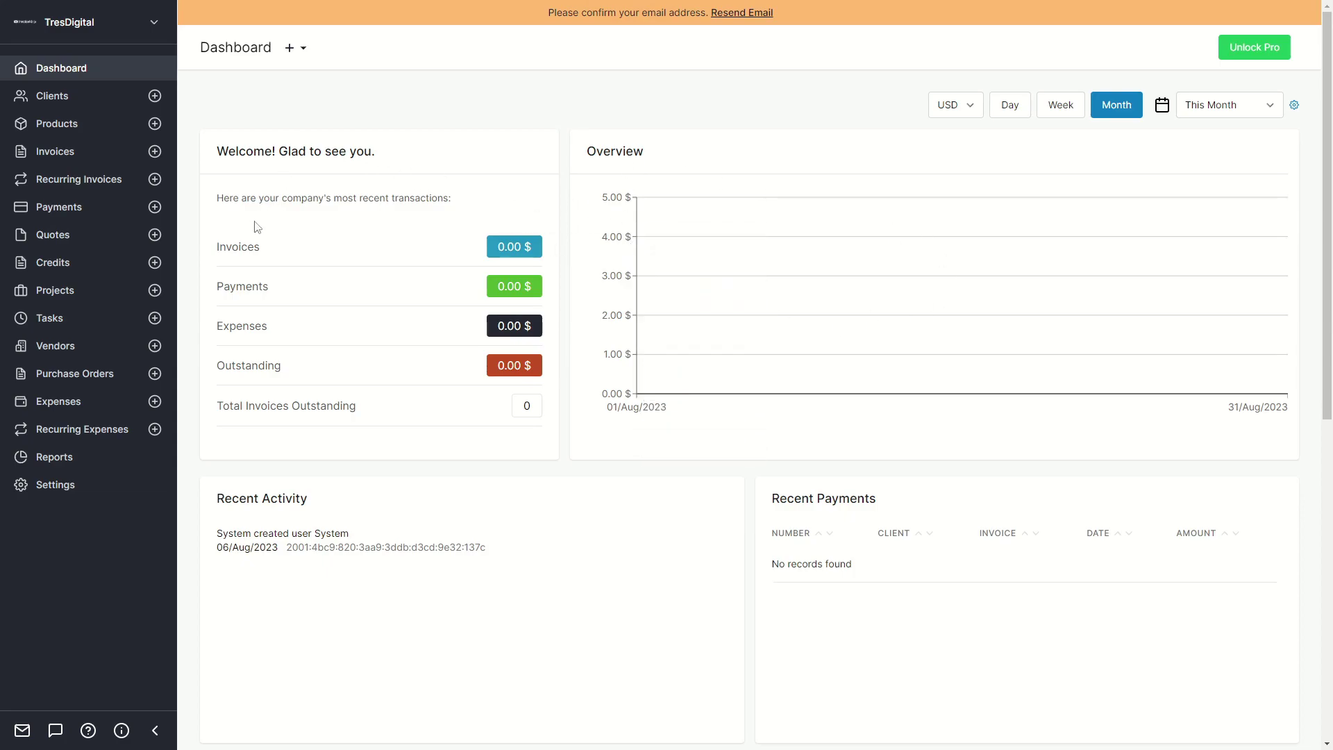
left_click_drag(224, 245, 466, 358)
left_click(467, 358)
double_click(511, 247)
double_click(249, 253)
left_click(306, 303)
double_click(249, 291)
double_click(252, 324)
left_click(291, 379)
left_click_drag(283, 406, 401, 412)
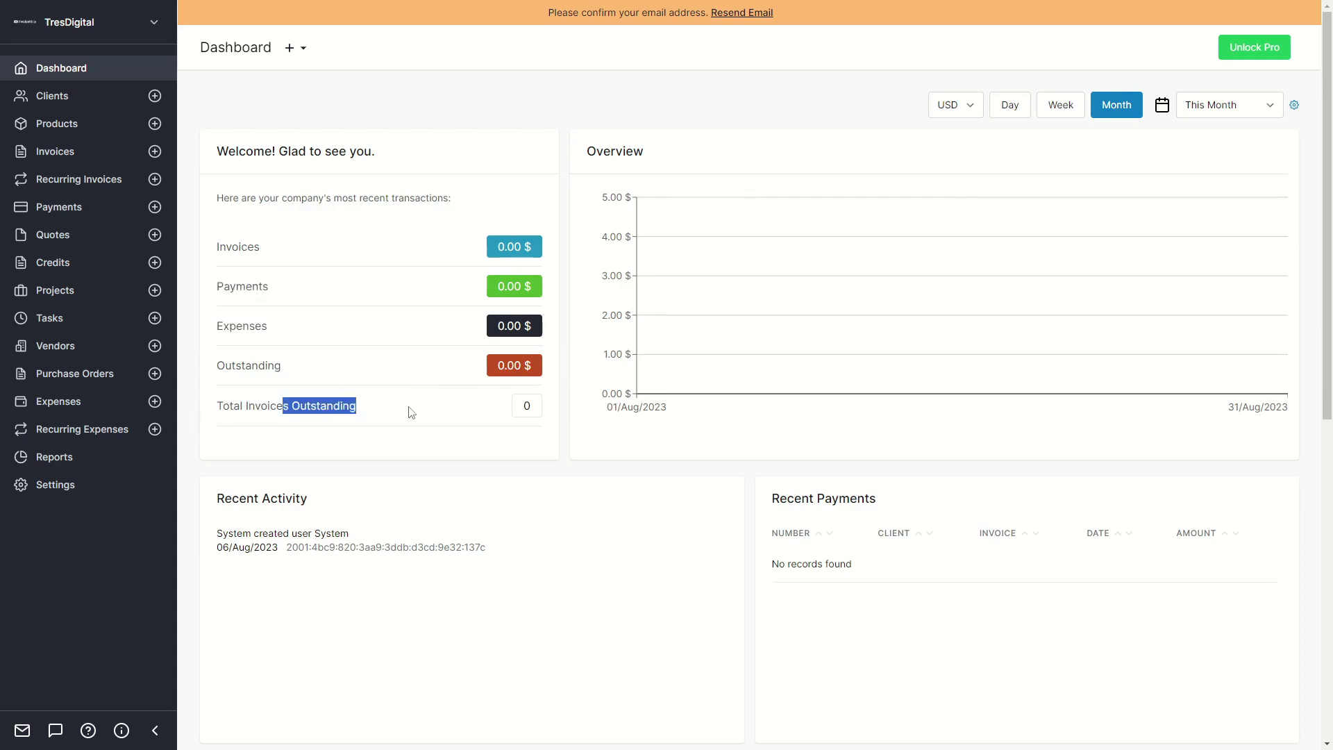
left_click(361, 414)
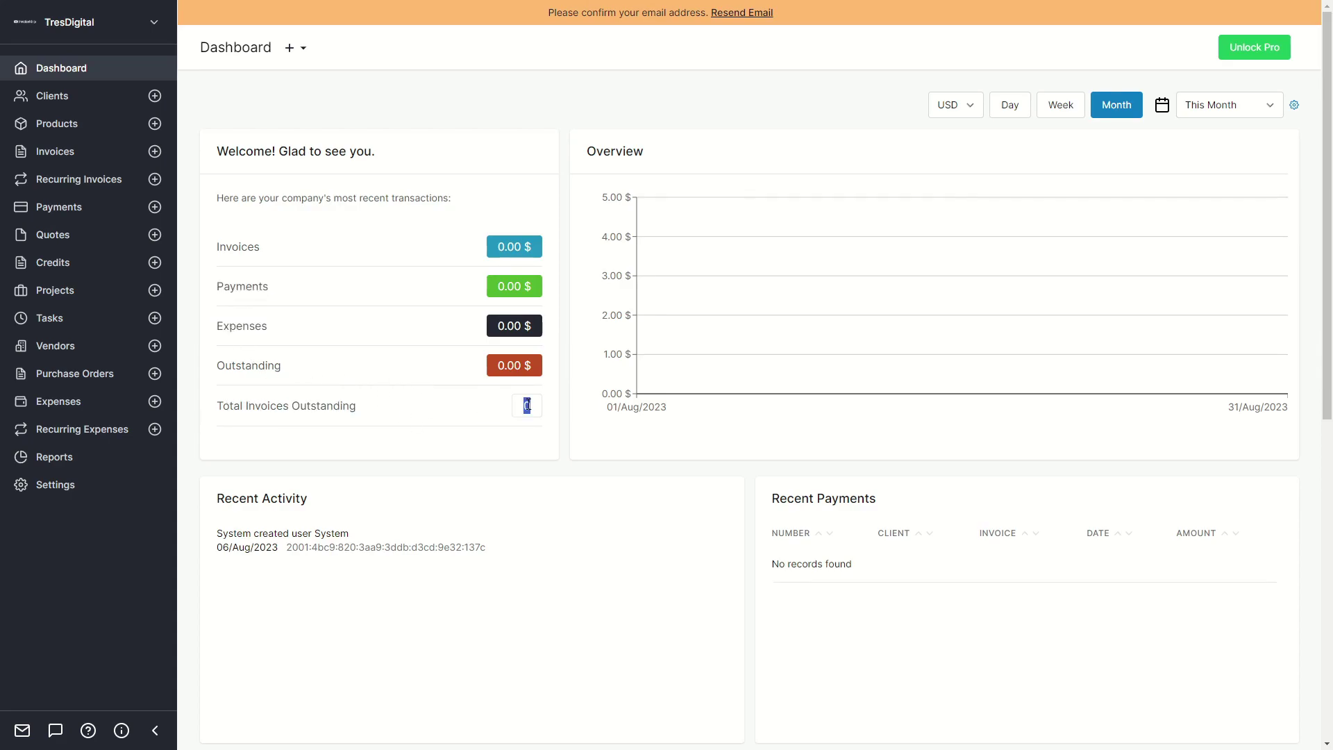
scroll(493, 411, "down", 8)
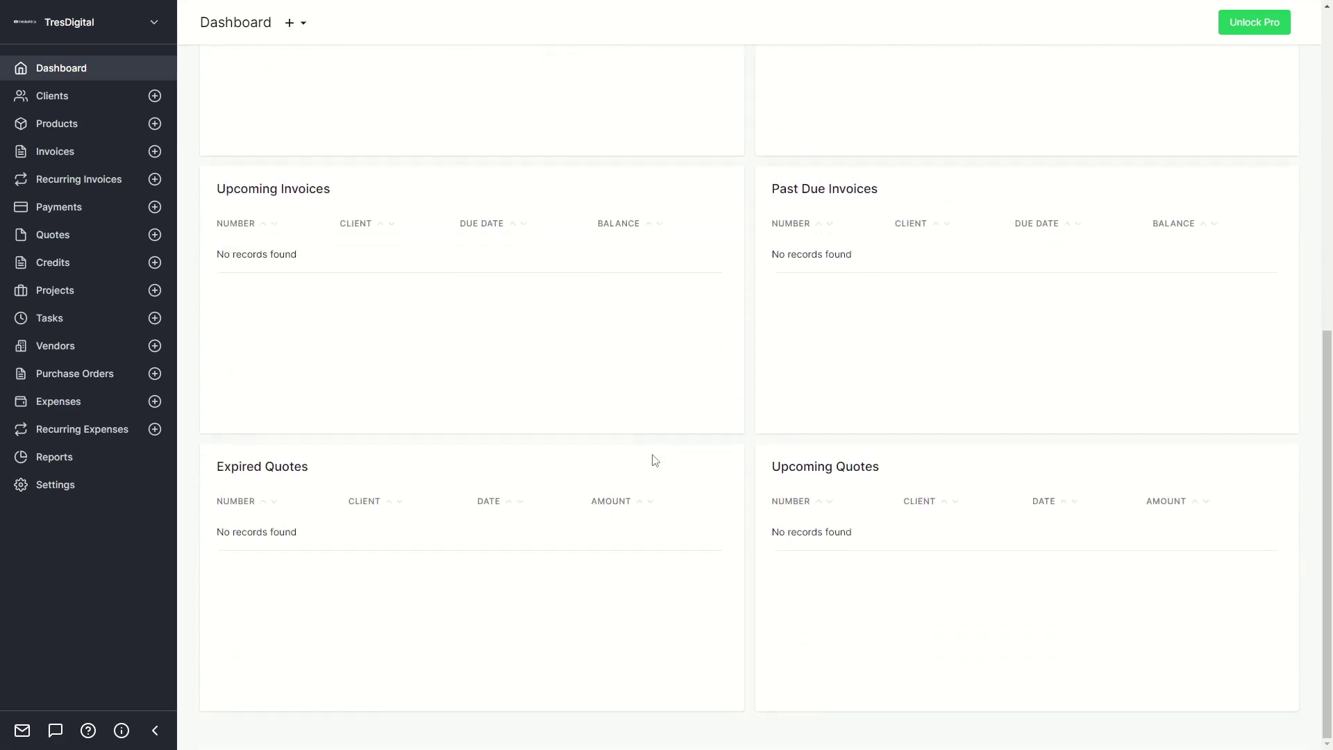
scroll(655, 456, "up", 5)
scroll(652, 467, "up", 2)
scroll(647, 468, "down", 7)
scroll(770, 458, "up", 10)
scroll(744, 456, "down", 7)
scroll(745, 456, "up", 8)
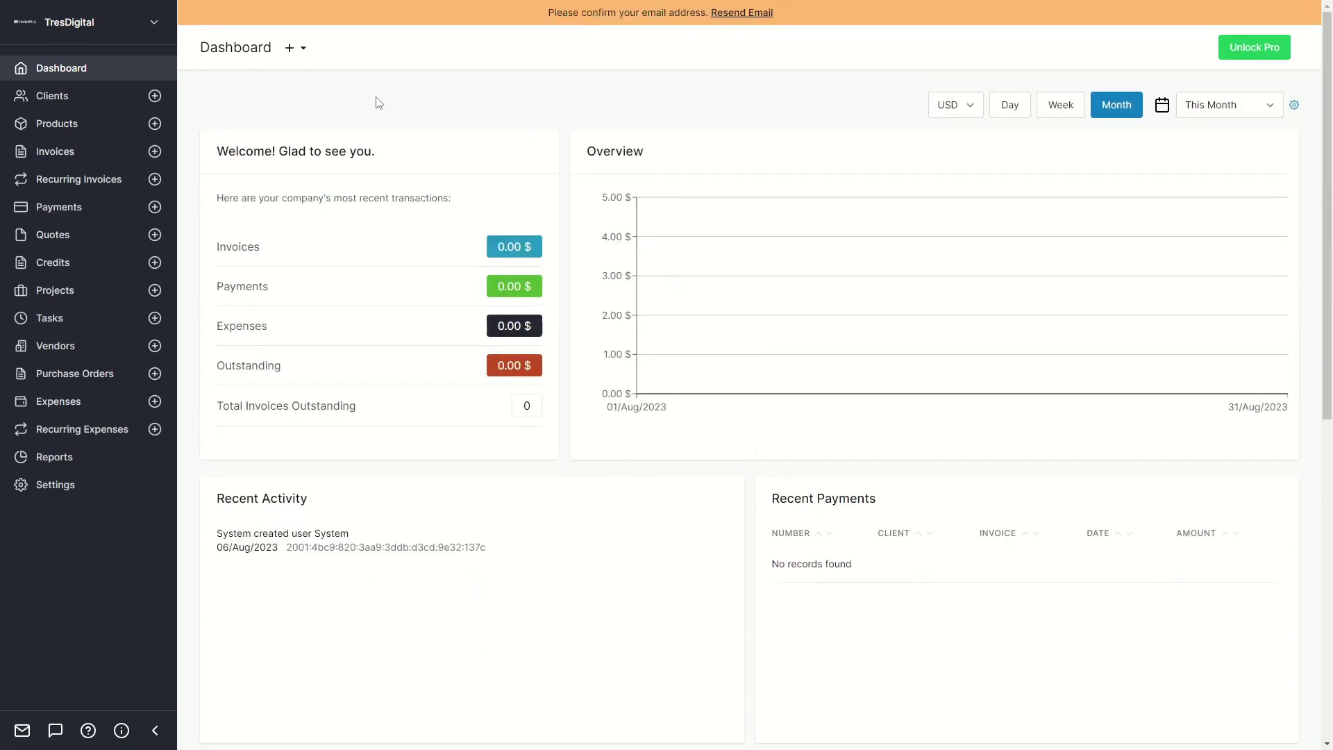
left_click(290, 51)
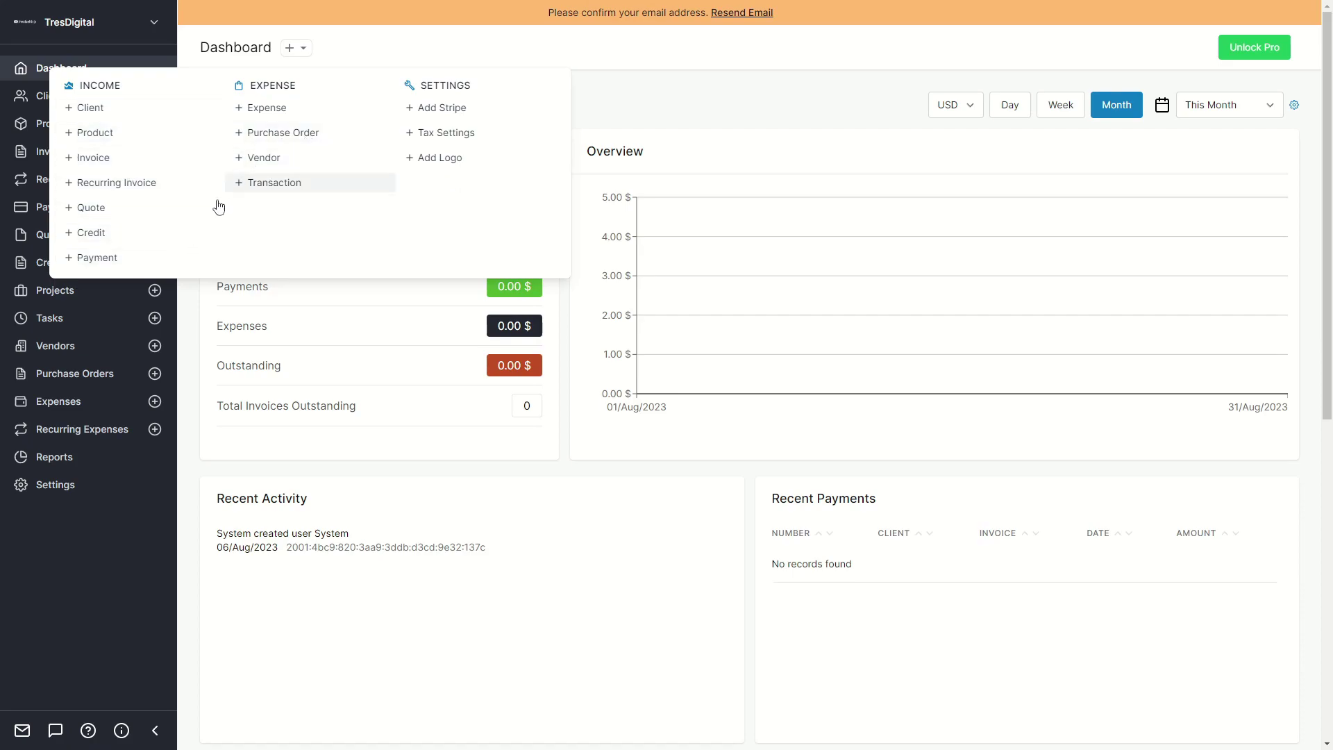
left_click(538, 119)
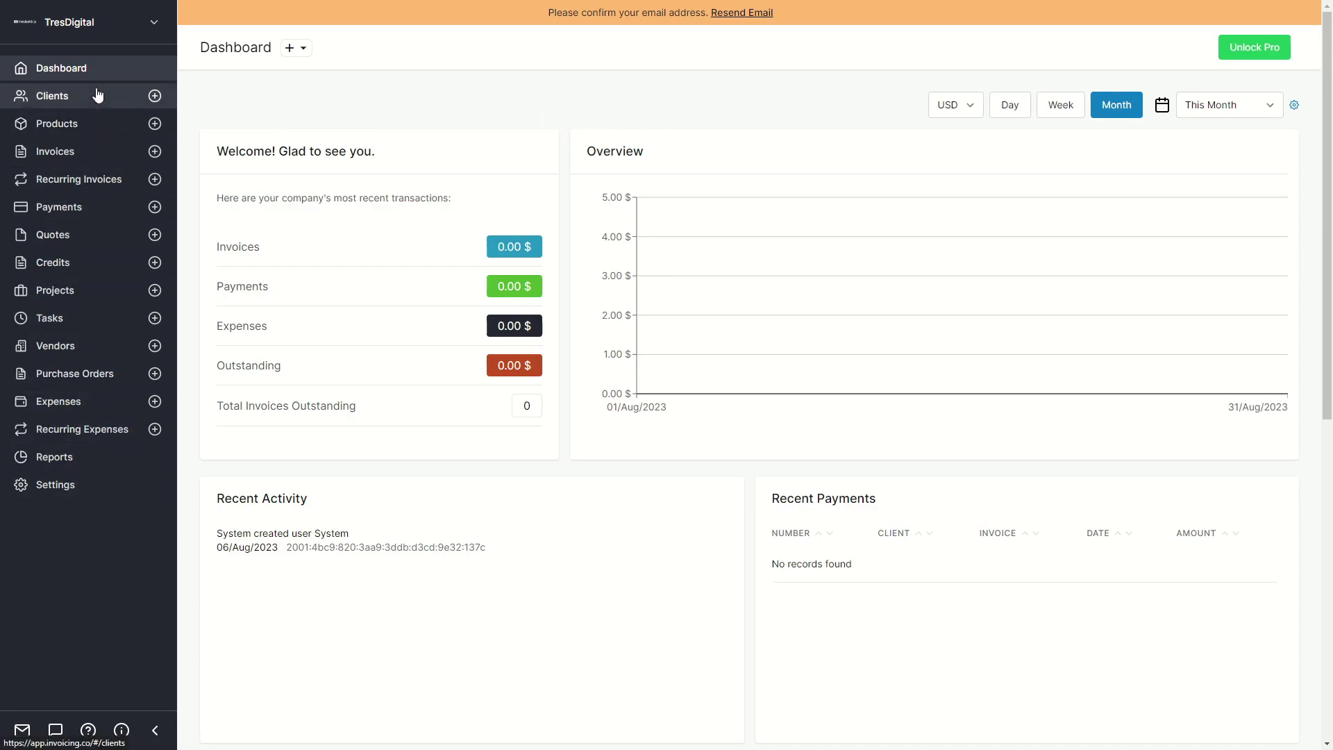
Open Settings and view the company's Address and Logo sections.
left_click(54, 487)
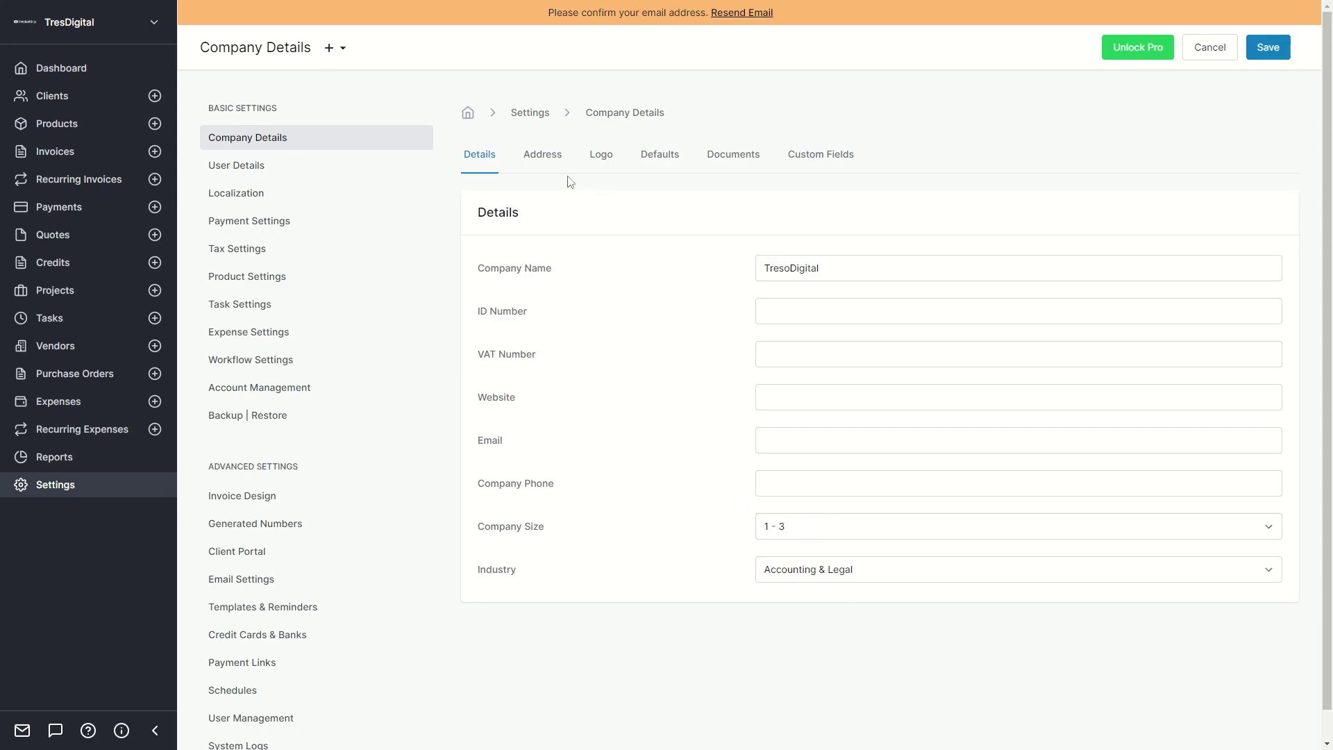
left_click(542, 165)
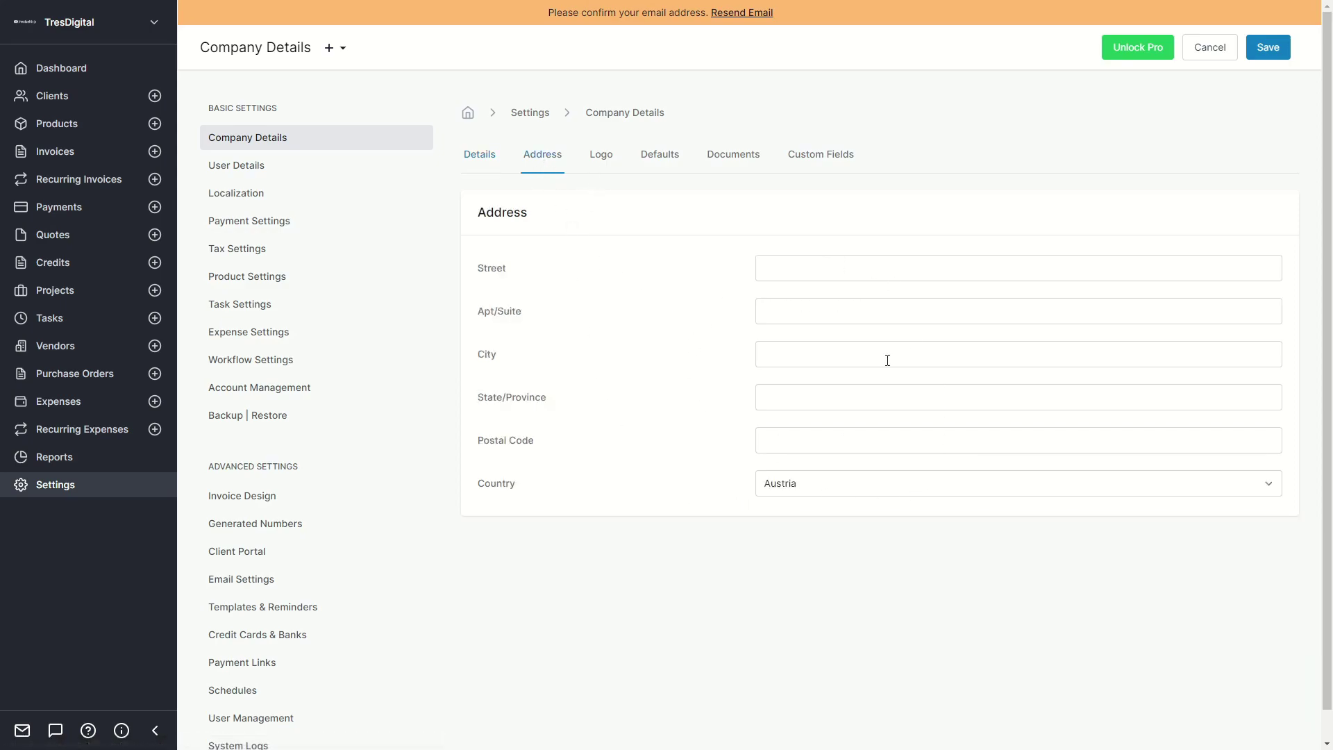
left_click(600, 164)
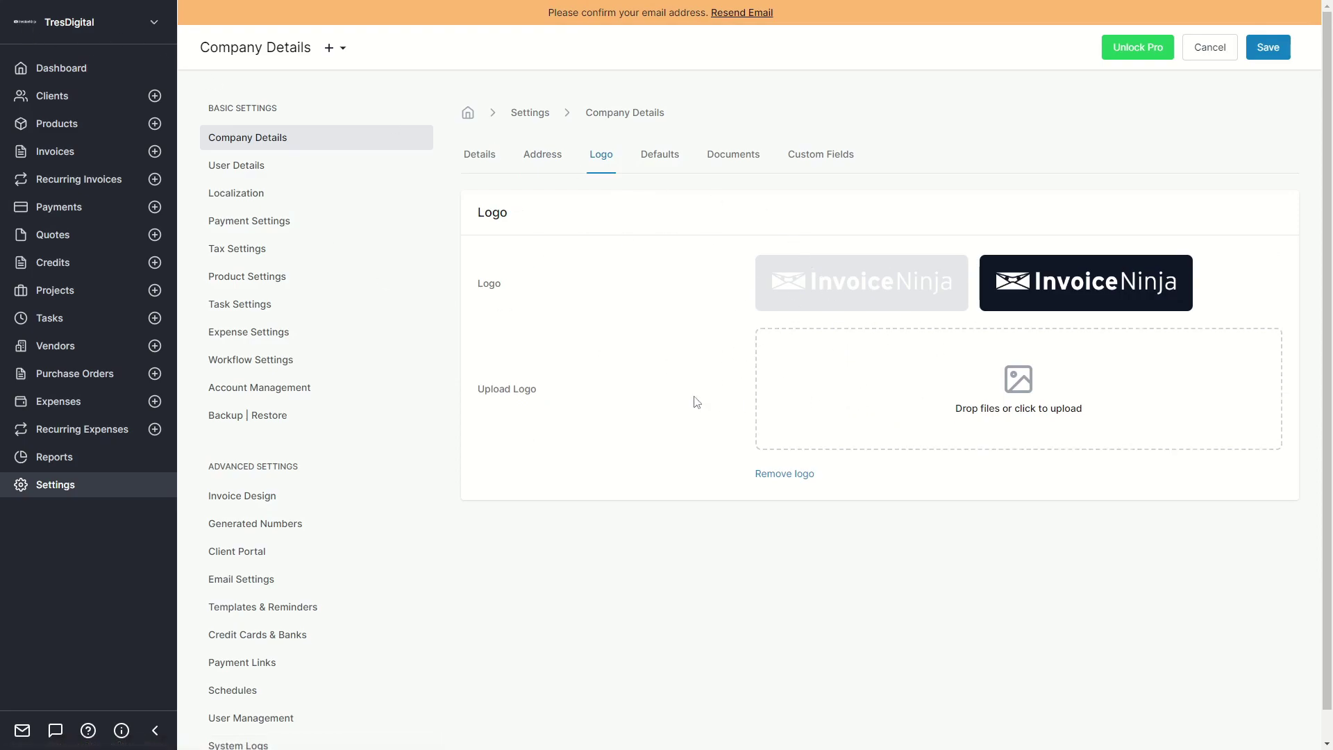
scroll(666, 417, "down", 1)
scroll(732, 396, "up", 1)
Open Account Management from the company menu and show the Enabled Modules list.
left_click(259, 394)
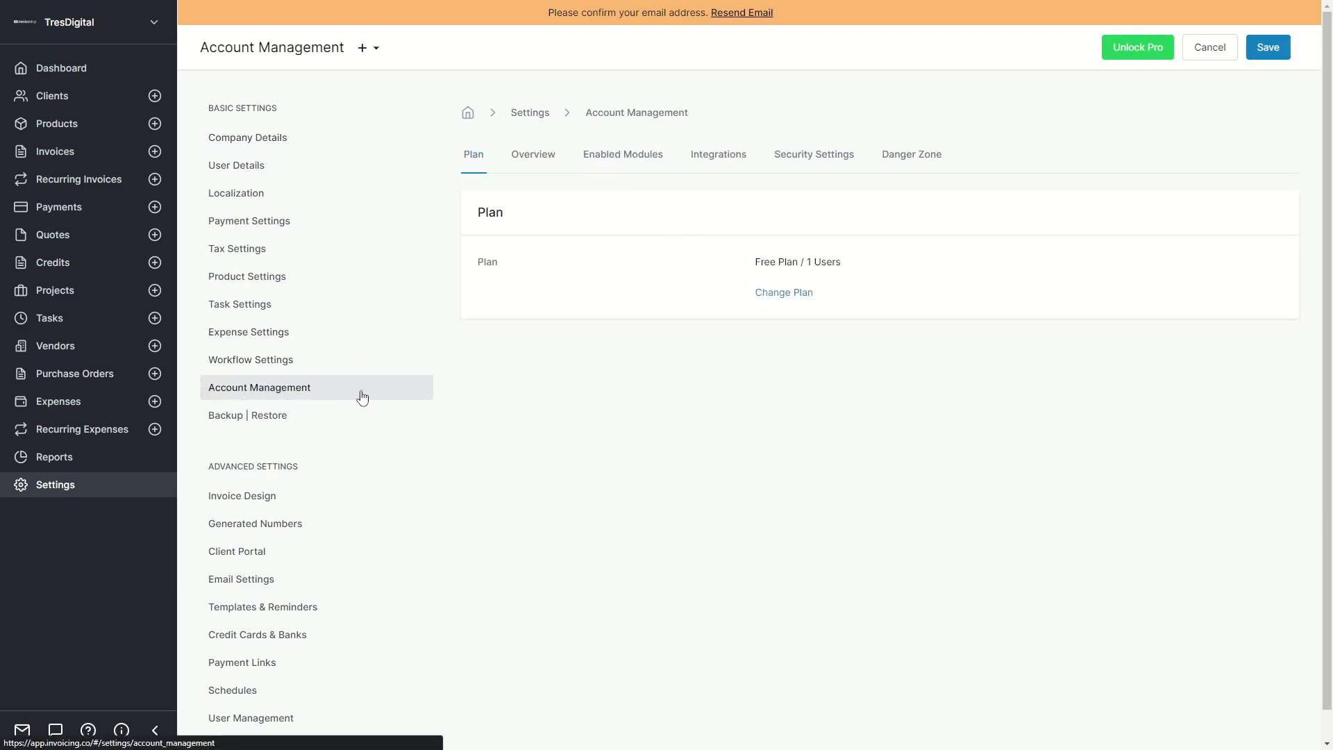
left_click(145, 28)
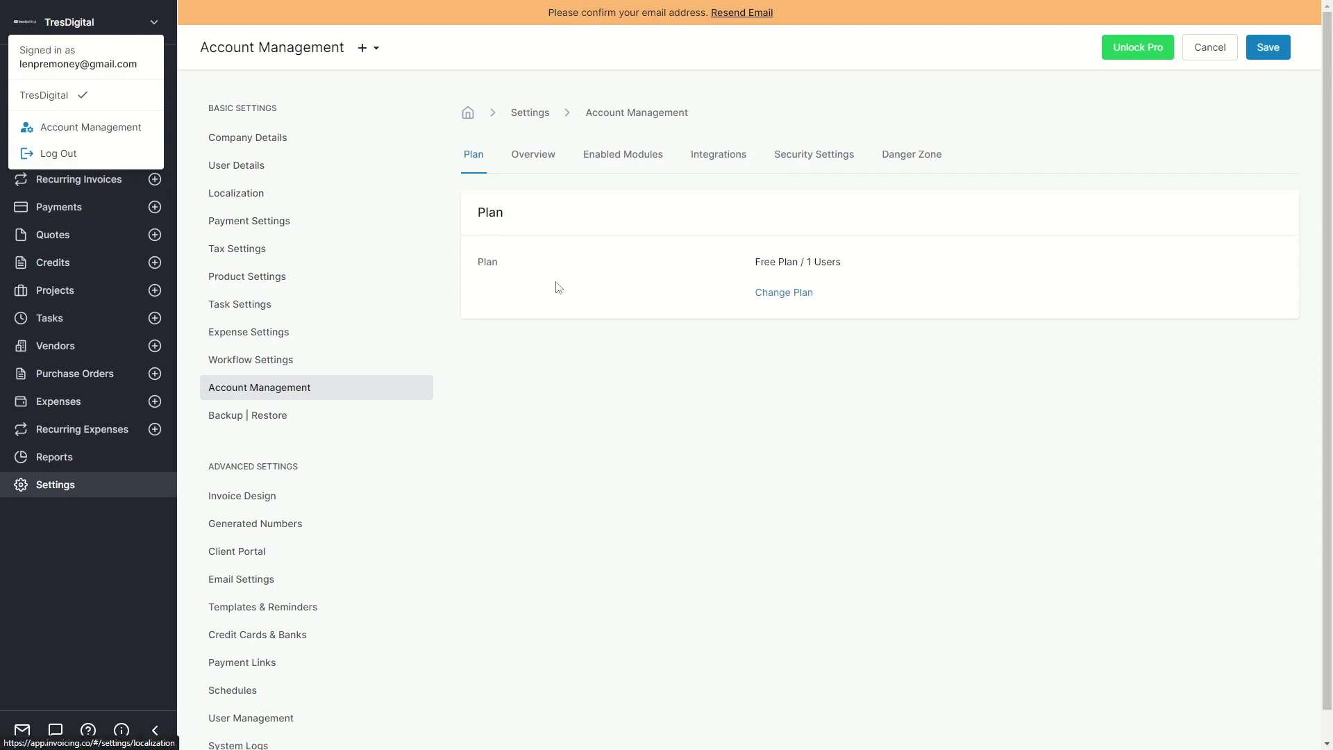
left_click(469, 332)
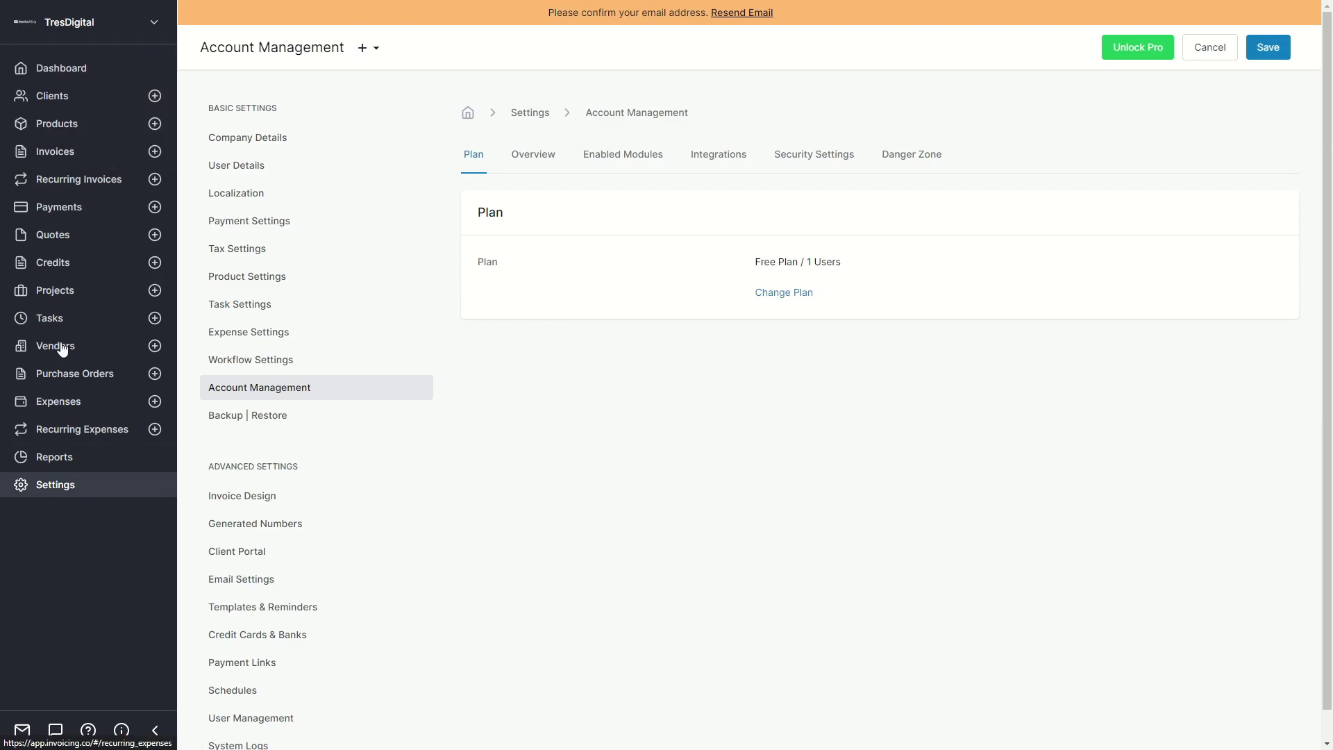
left_click(59, 207)
left_click(84, 25)
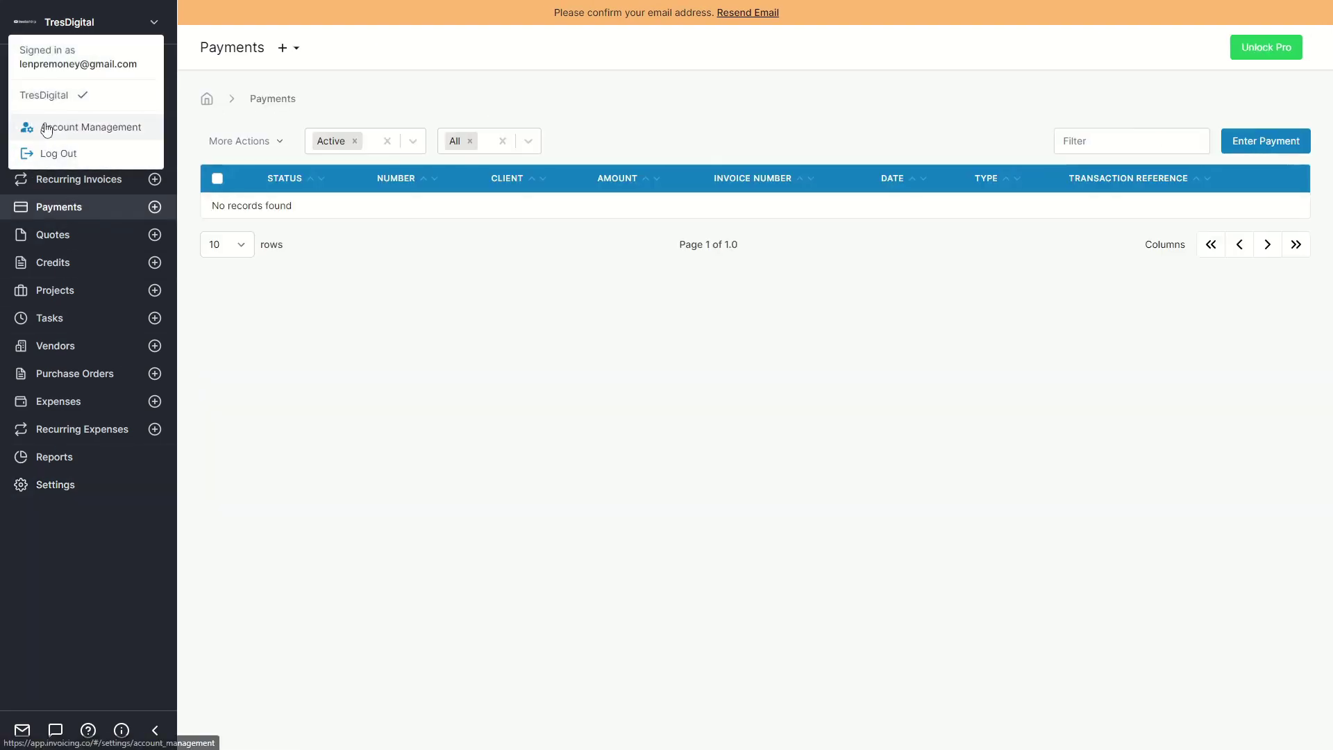
left_click(52, 127)
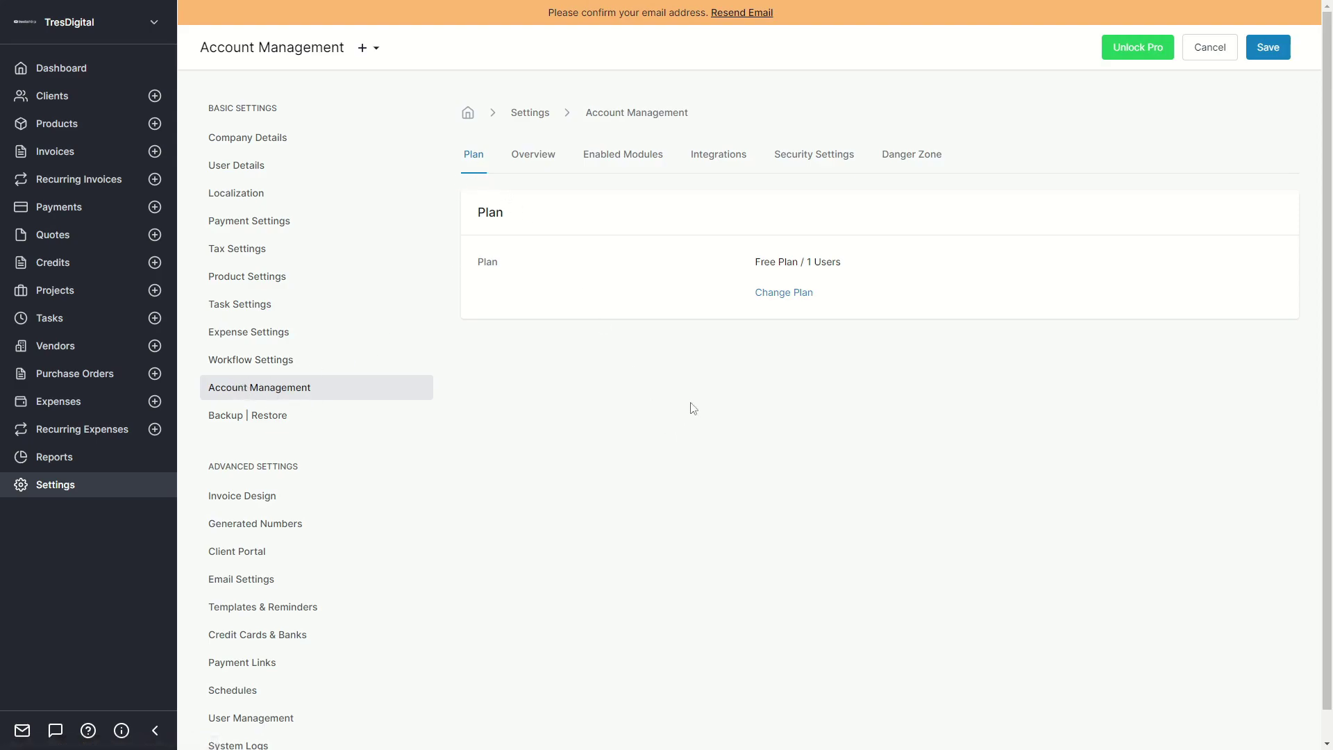
left_click(628, 164)
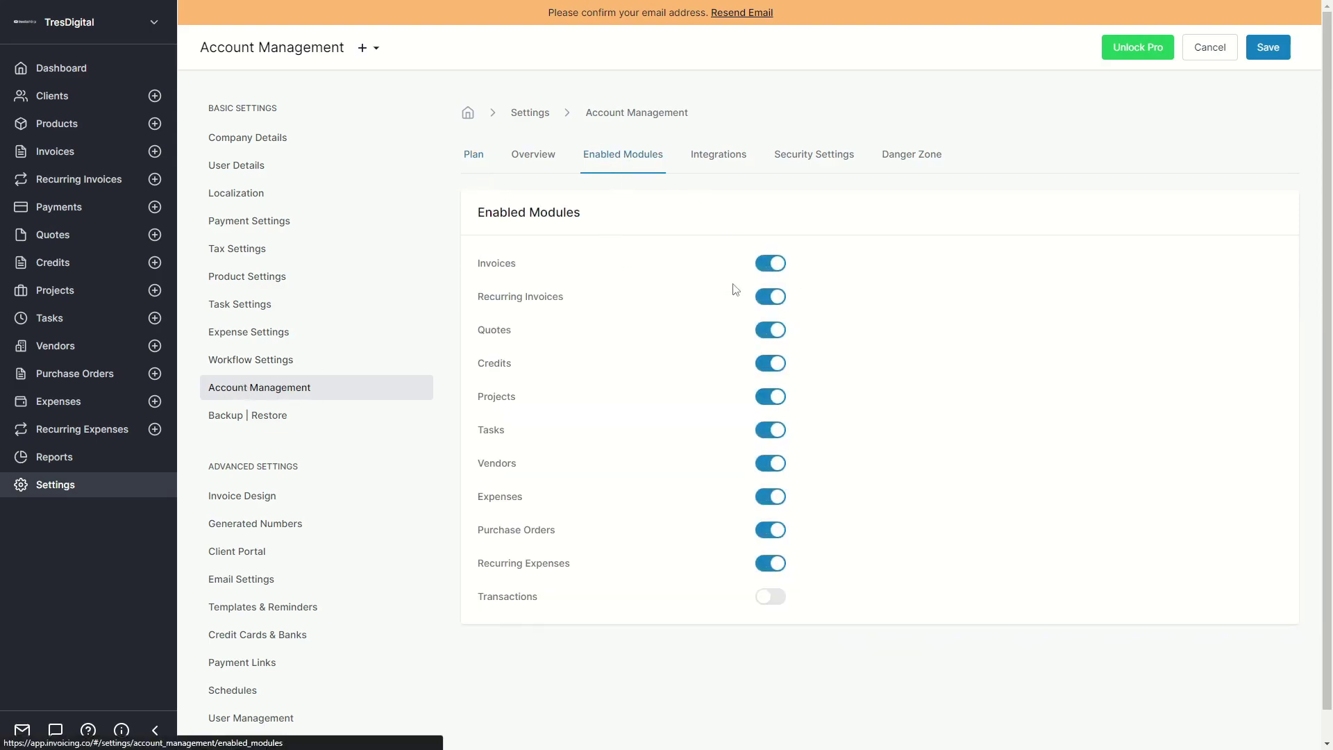
Turn on Transactions, toggle Recurring Invoices off and back on, and save the modules.
left_click_drag(474, 267, 687, 557)
left_click(693, 561)
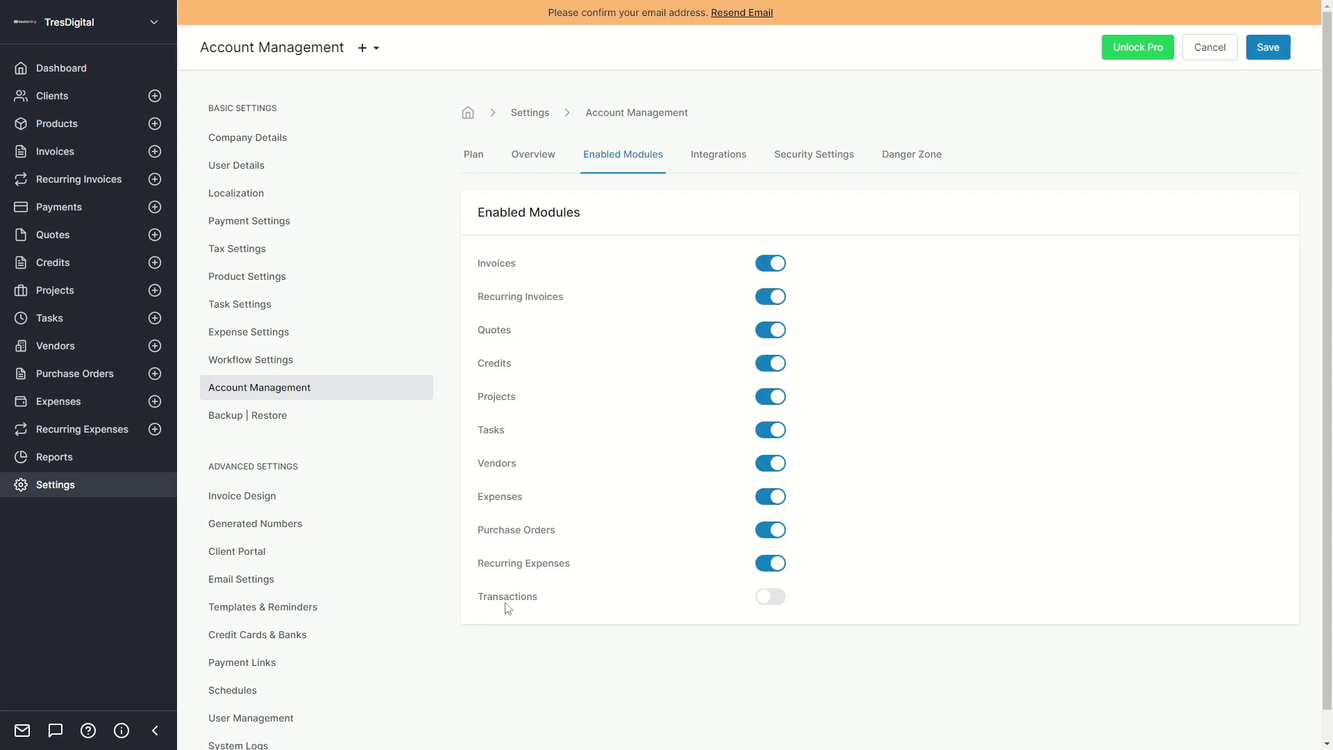
left_click(773, 605)
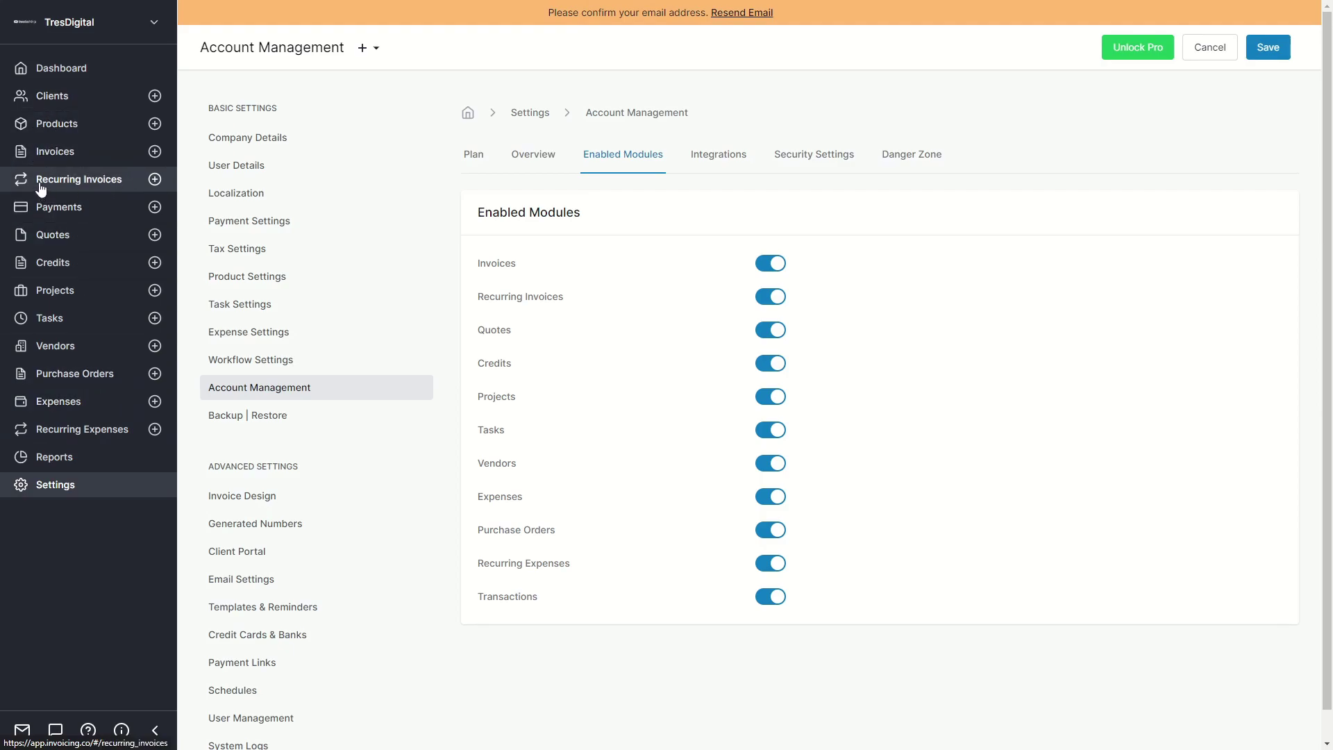
left_click(770, 299)
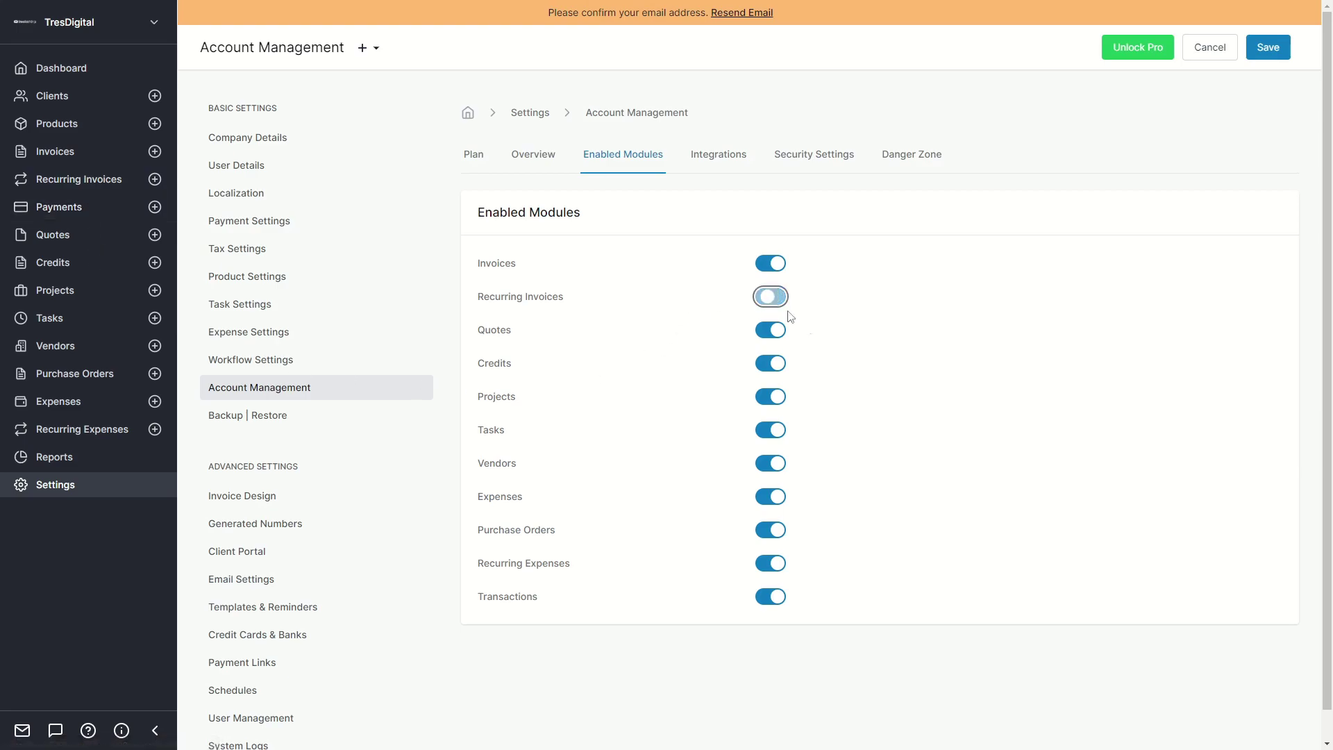
left_click(1267, 51)
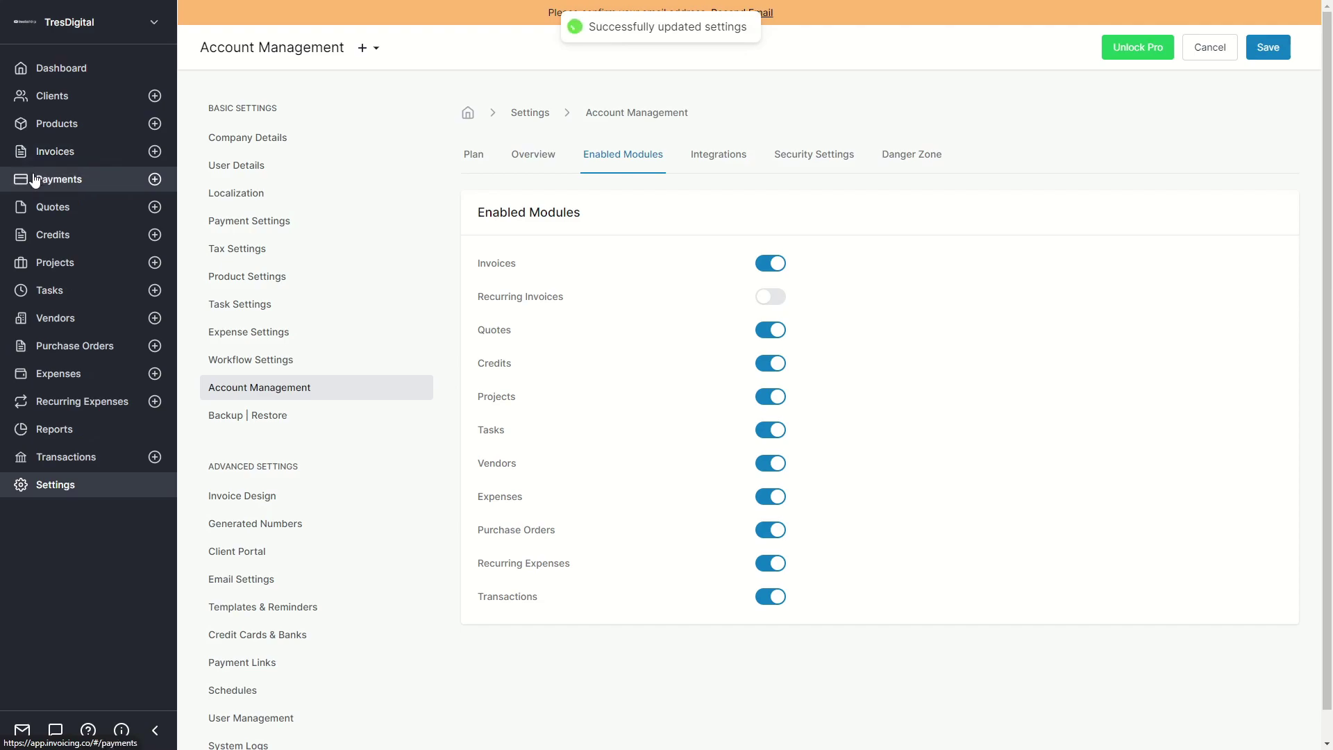
left_click(774, 304)
left_click(1269, 53)
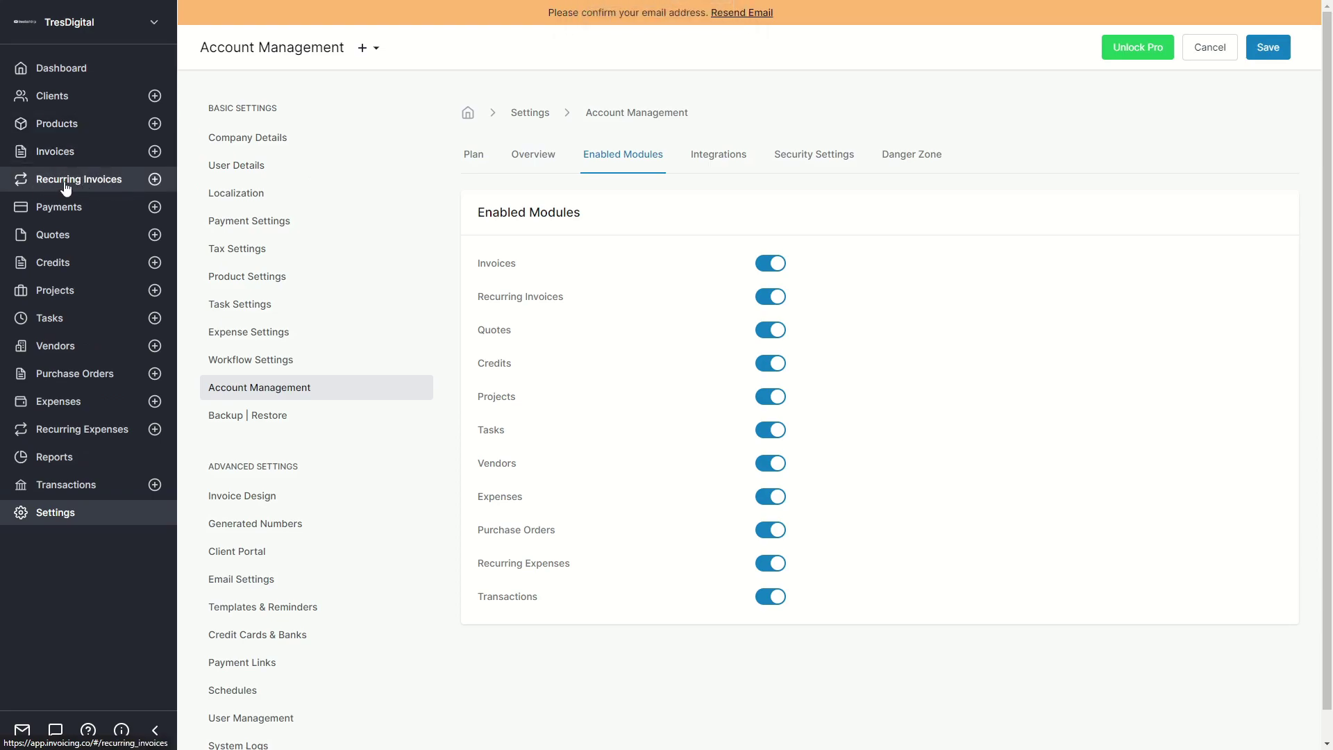
Start a new client from the Clients list and enter NewClient1 as its name.
left_click(62, 99)
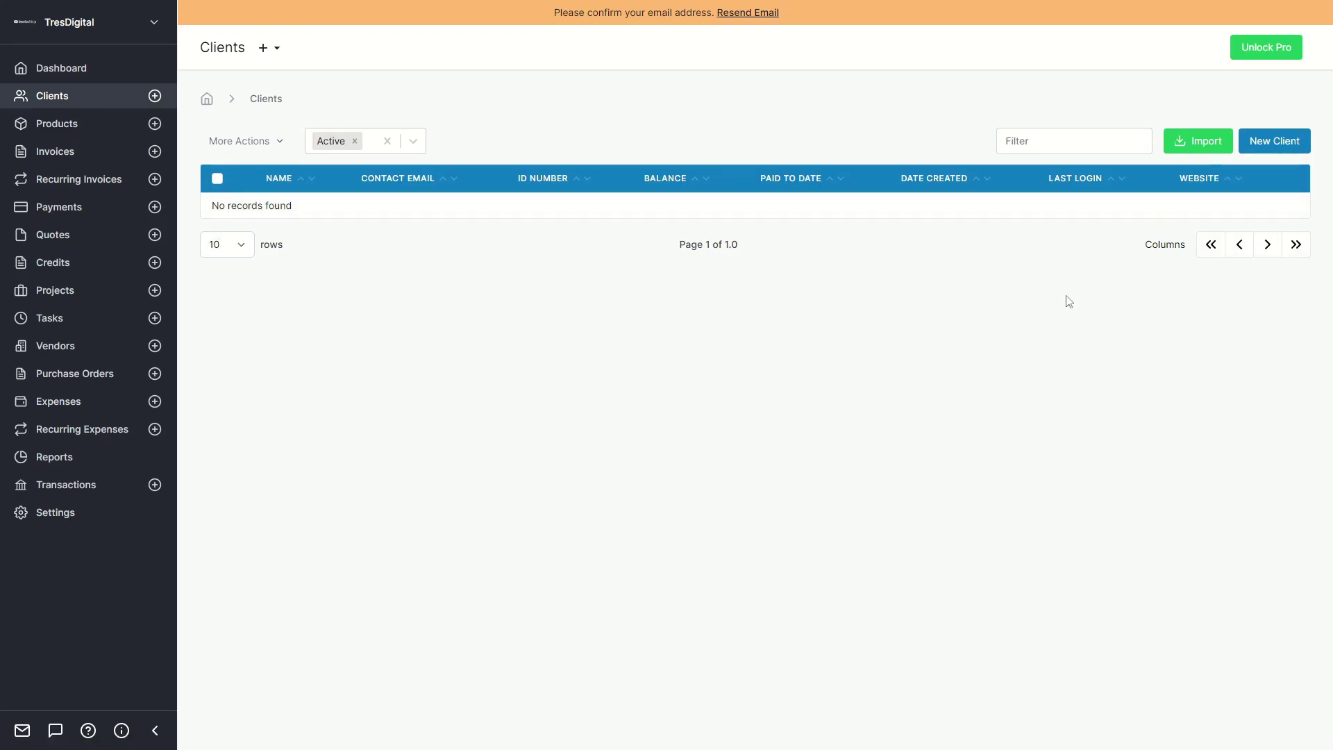
left_click(1277, 141)
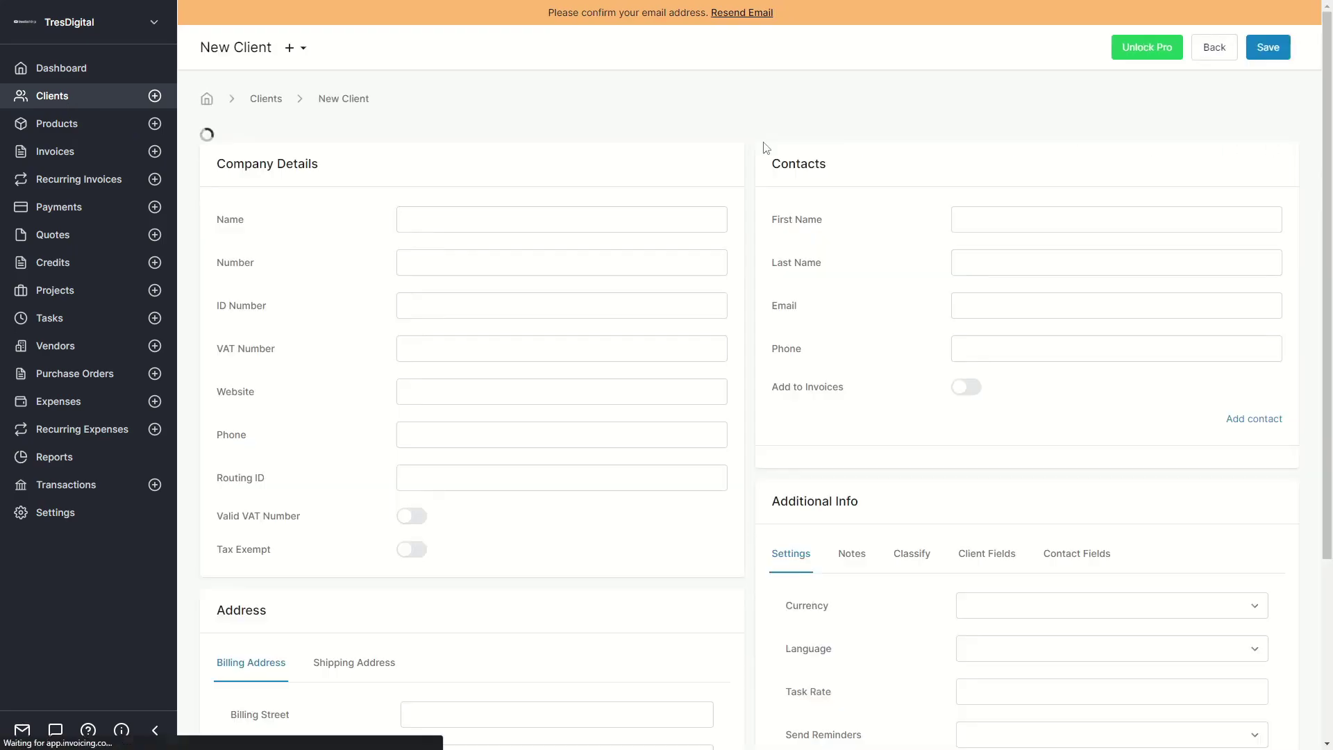
left_click(421, 208)
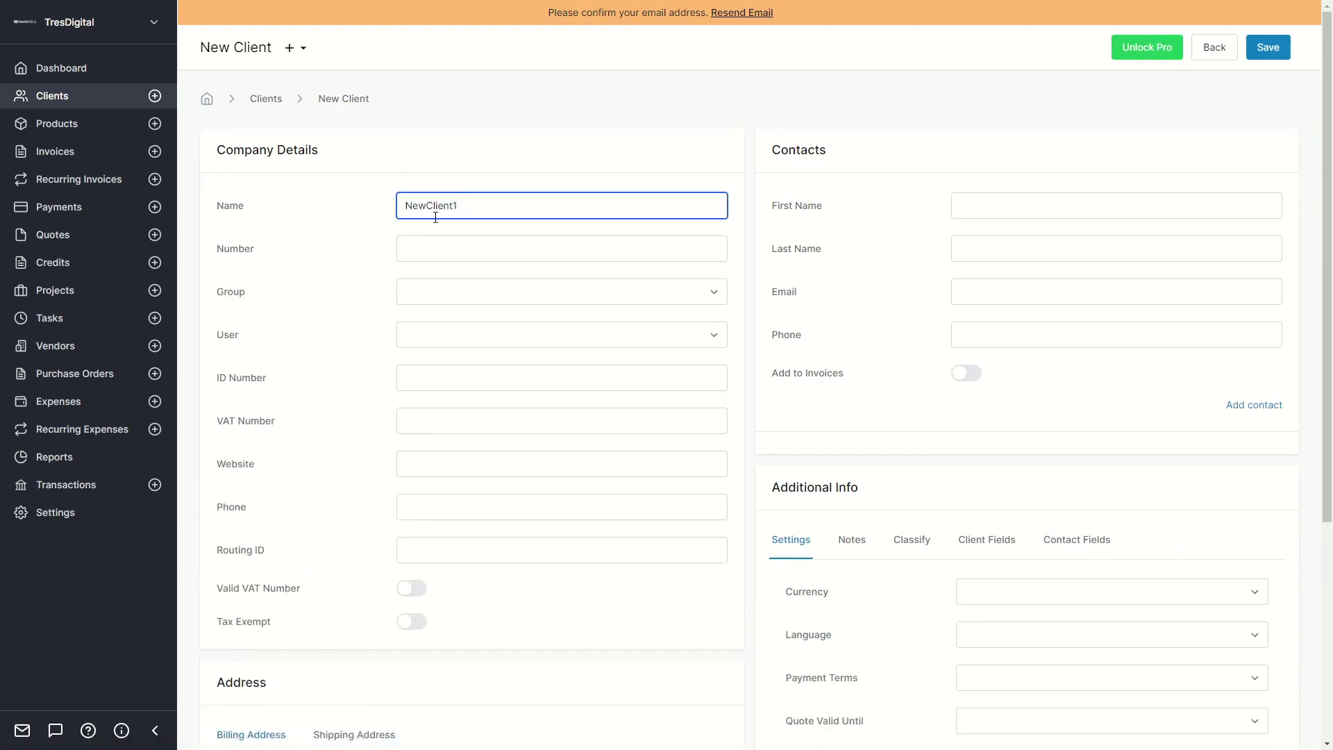
left_click(226, 150)
scroll(319, 277, "down", 3)
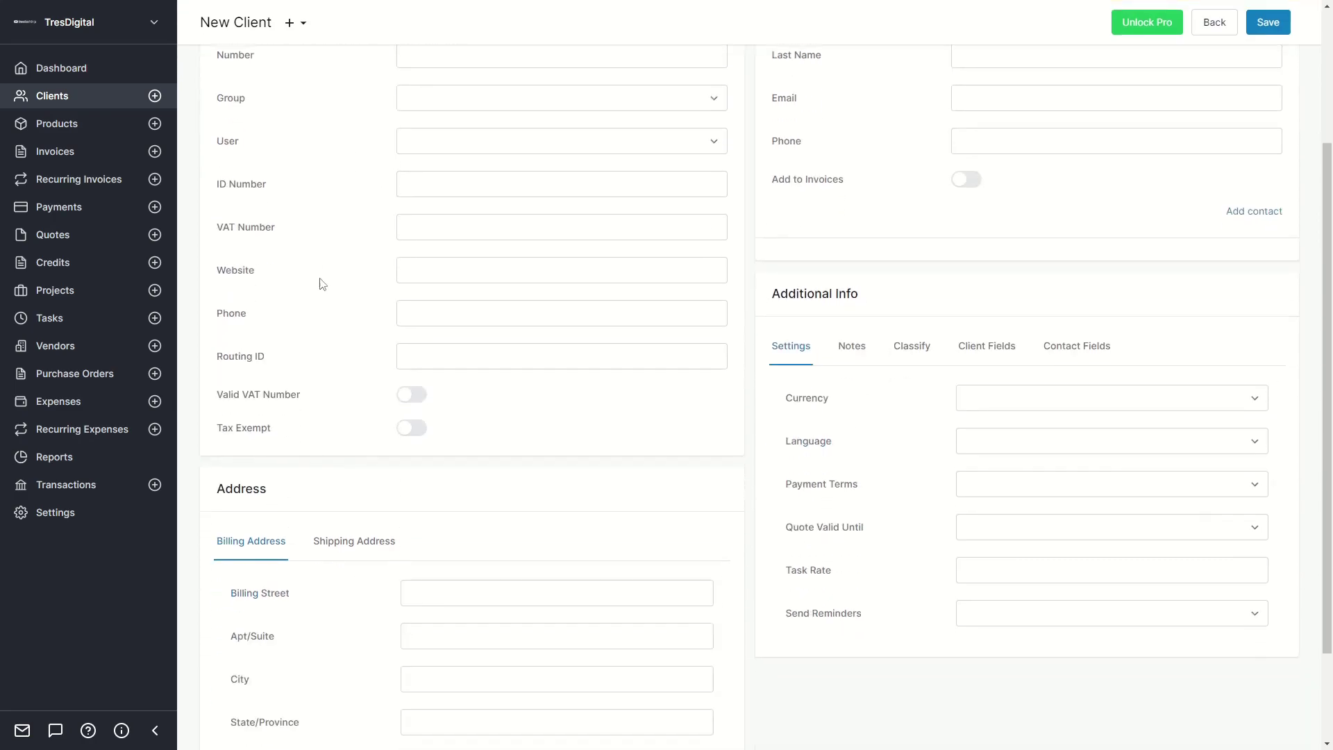
scroll(323, 288, "up", 5)
double_click(783, 156)
left_click(817, 167)
scroll(824, 250, "down", 5)
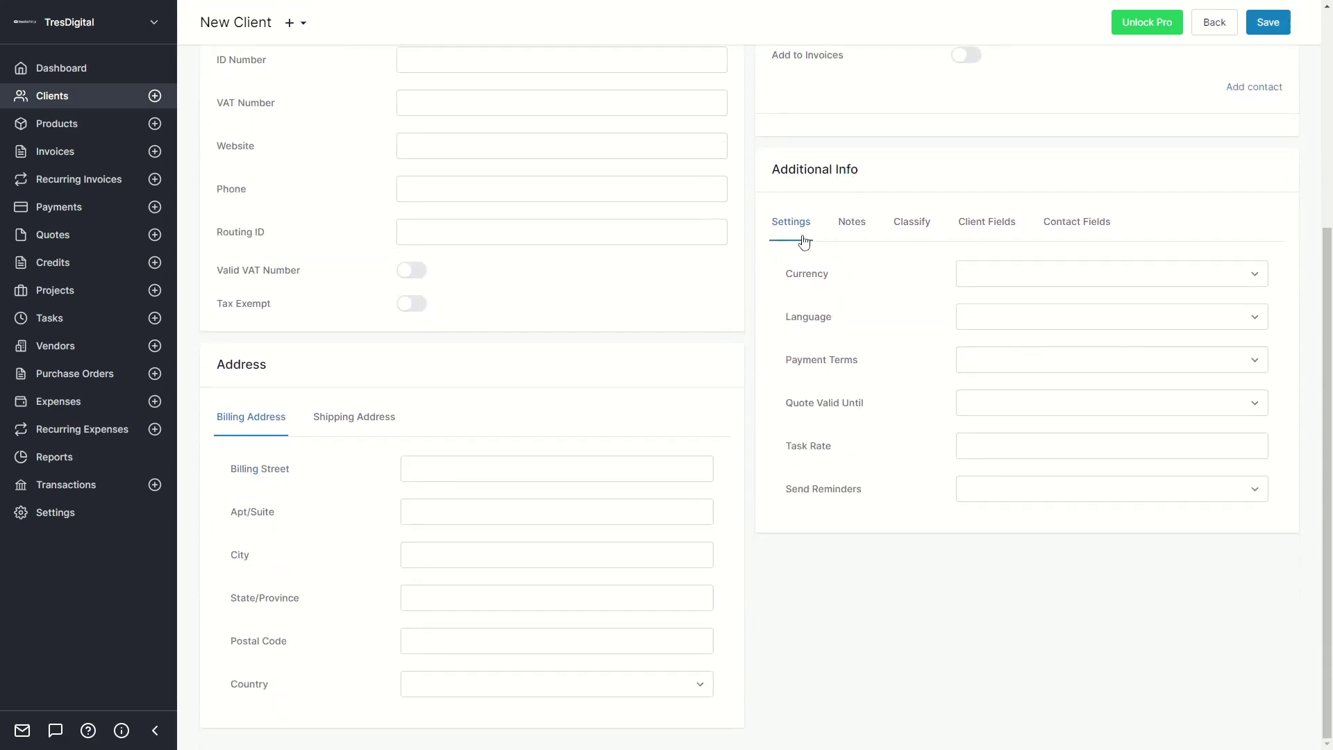
Browse the Notes, Classify, custom client and custom contact fields without changing anything.
left_click(851, 223)
left_click(911, 222)
left_click(993, 275)
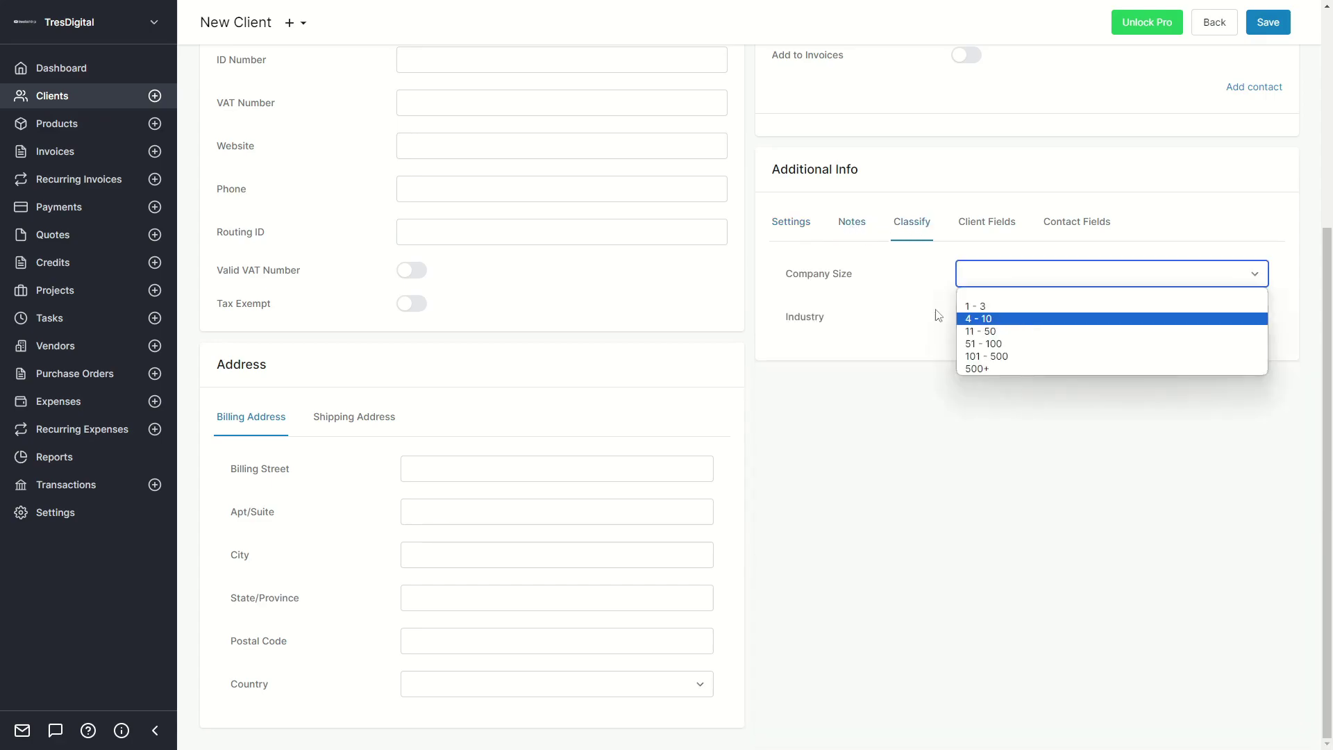
left_click(1000, 323)
left_click(913, 330)
left_click(974, 229)
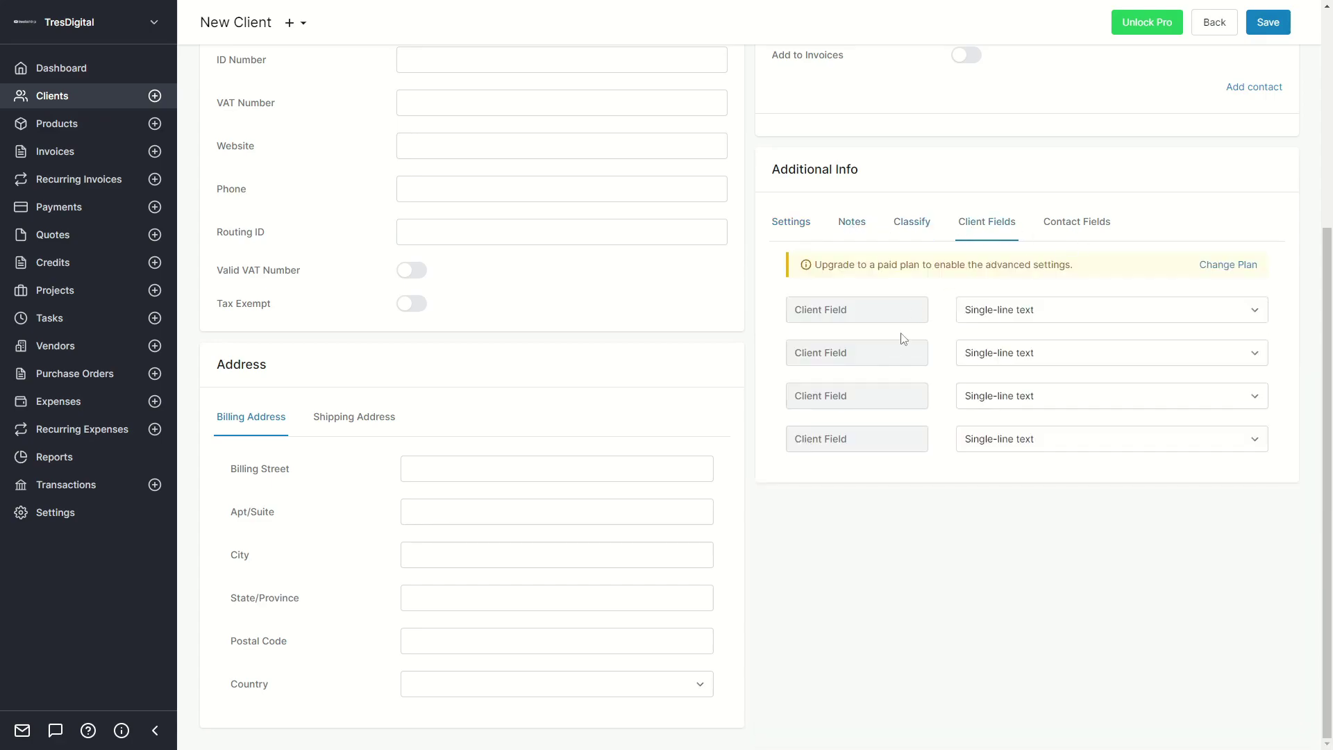
left_click_drag(831, 284, 960, 277)
left_click(960, 277)
left_click(1055, 232)
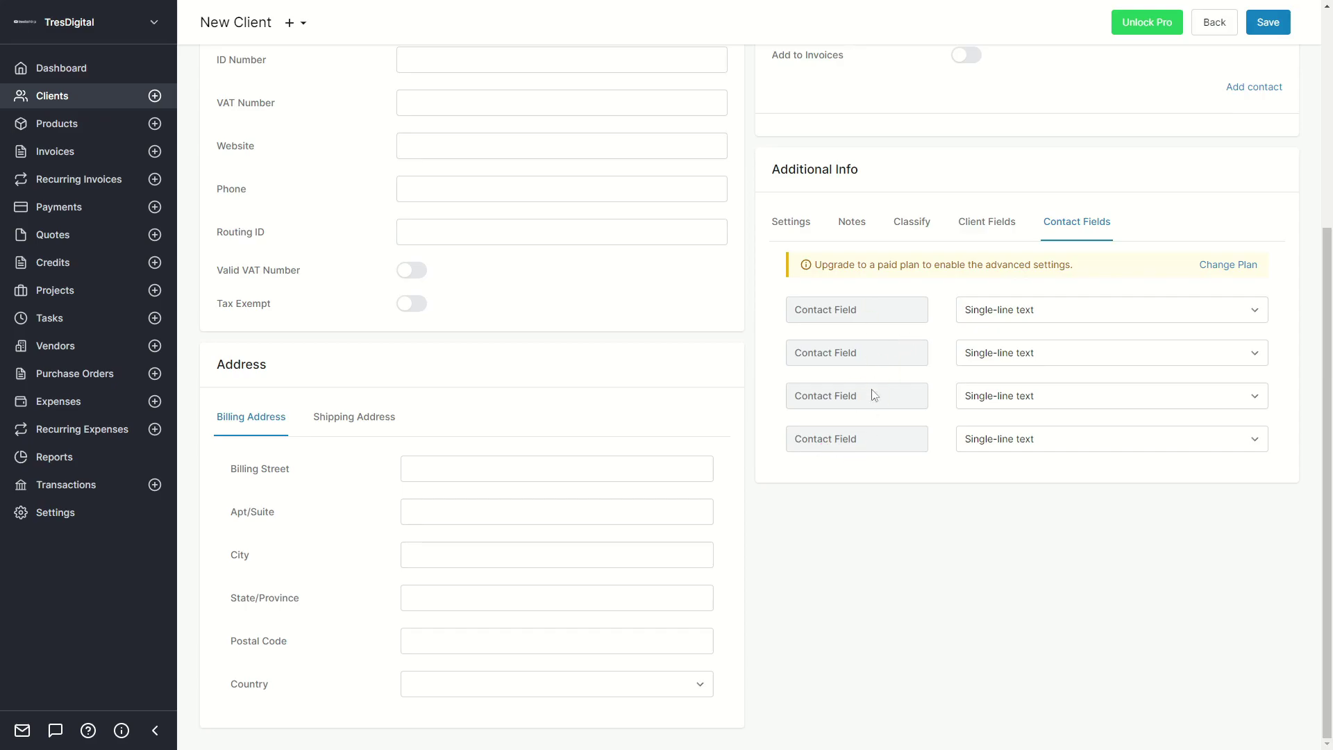
left_click_drag(816, 272, 972, 264)
left_click(921, 265)
scroll(551, 212, "up", 5)
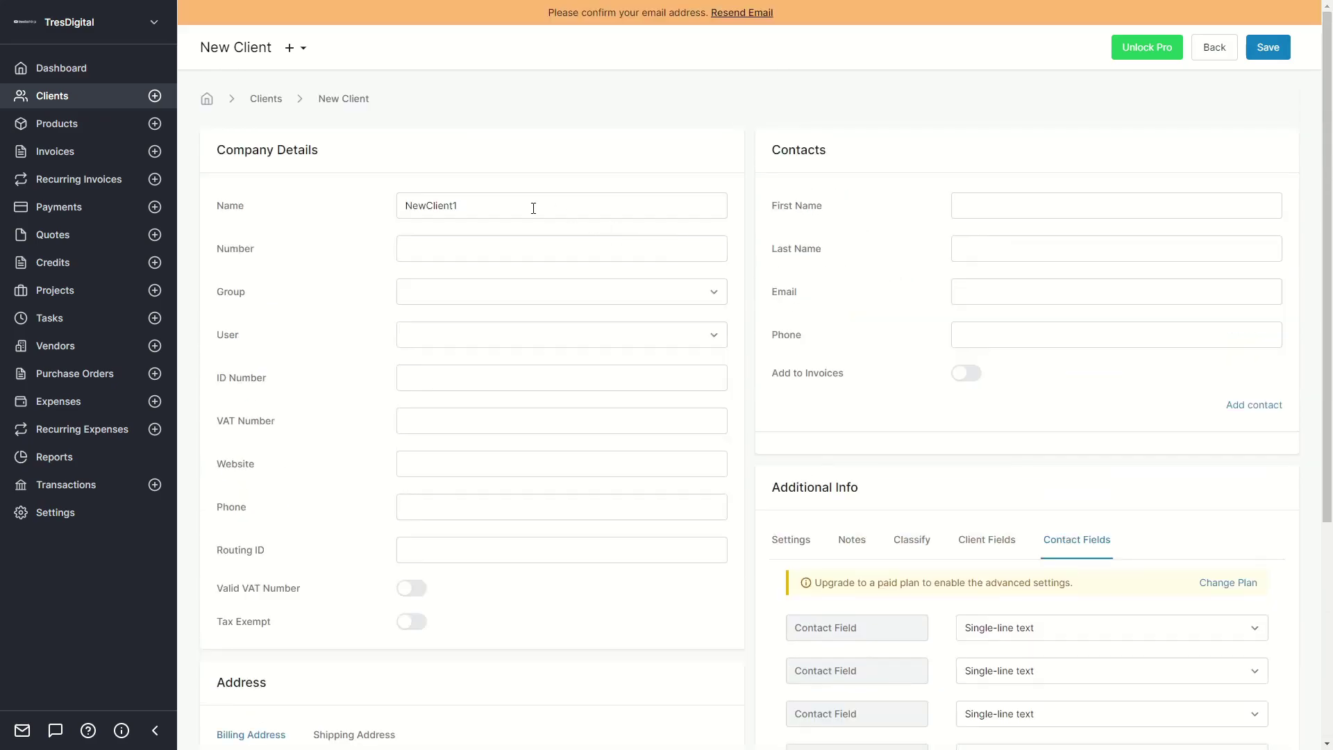
Save NewClient1, review its client page, and return to the Clients list.
left_click(1268, 48)
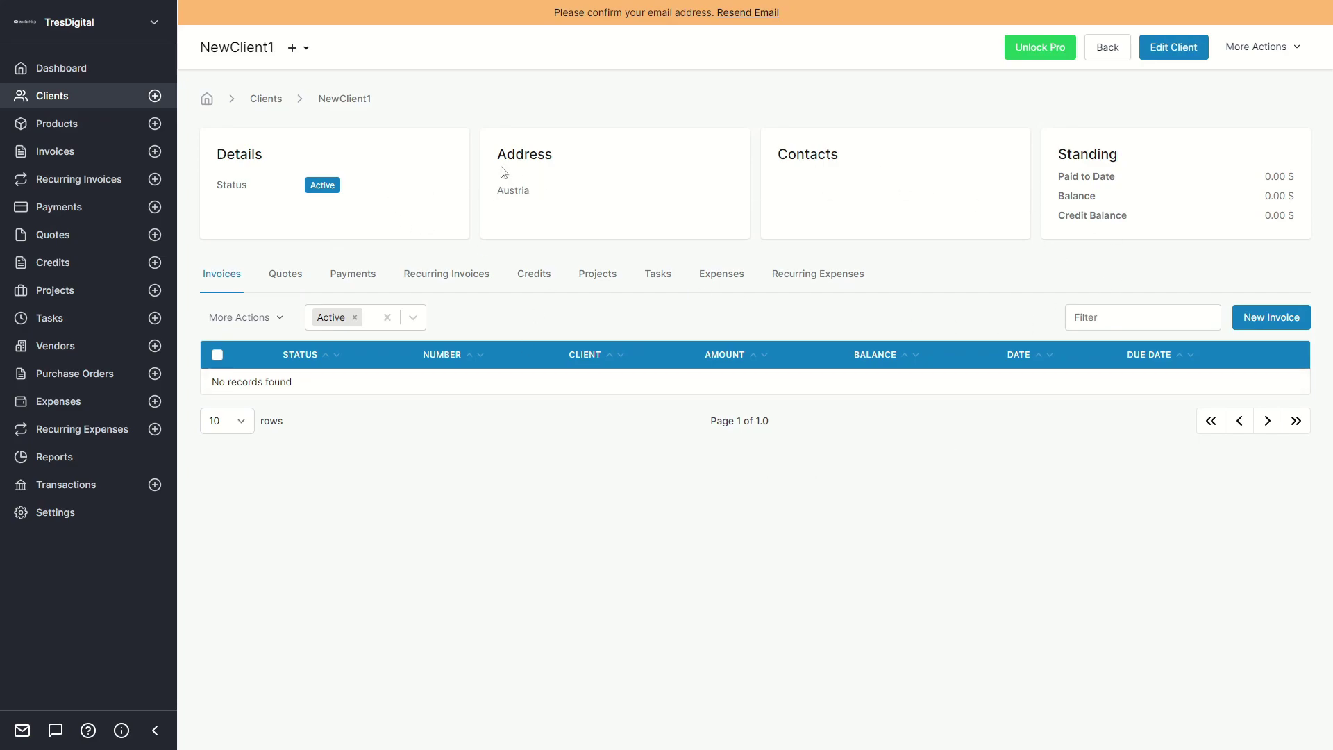
left_click_drag(787, 150, 862, 161)
left_click(862, 162)
left_click_drag(1065, 162, 1241, 209)
left_click(1098, 191)
left_click_drag(1060, 175, 1241, 214)
left_click(1284, 220)
left_click(265, 101)
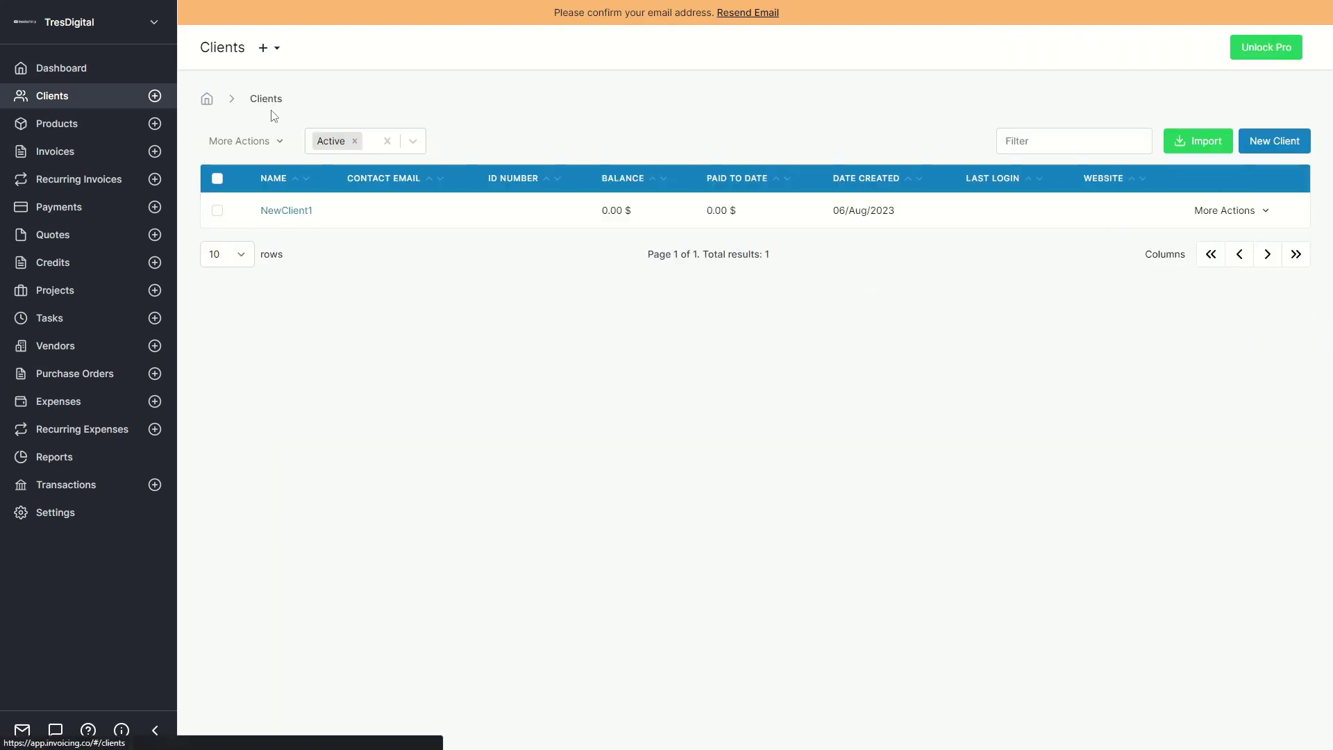
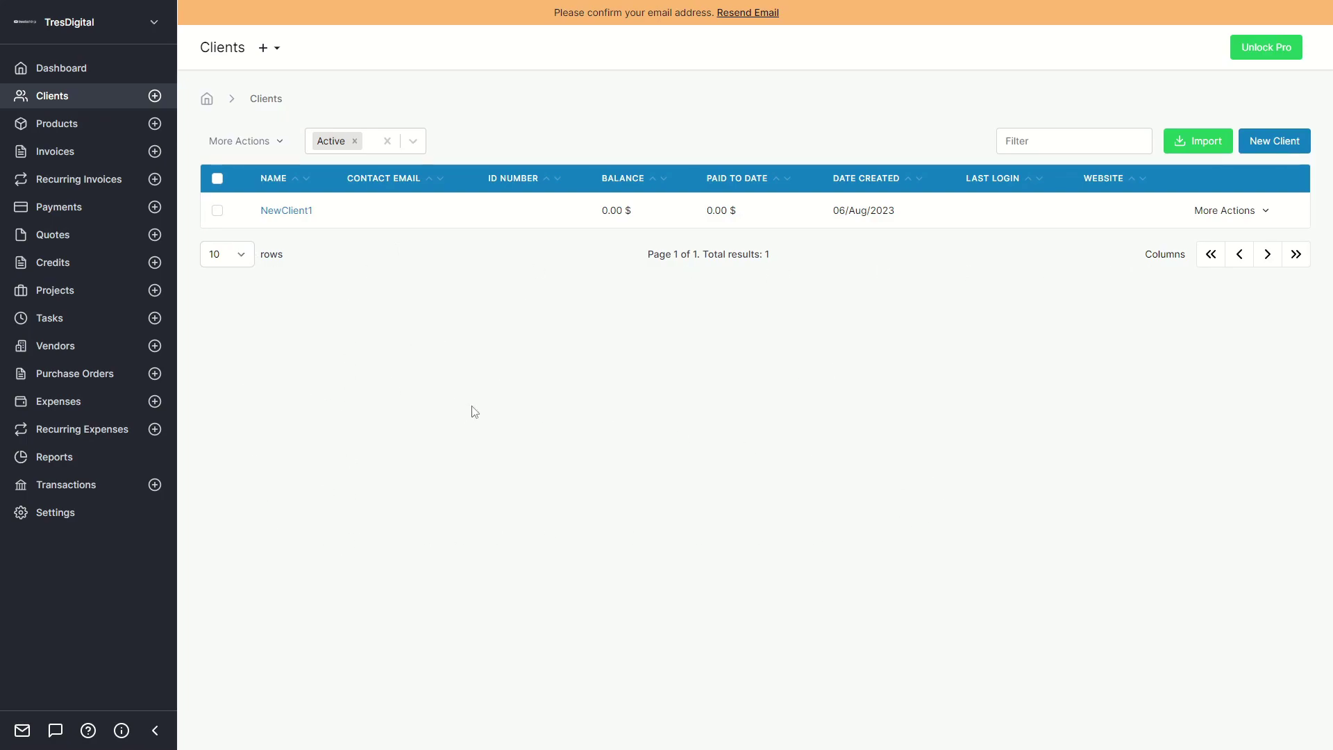
Look over the client import page, then return to Clients and go to the empty Products list.
left_click(1200, 139)
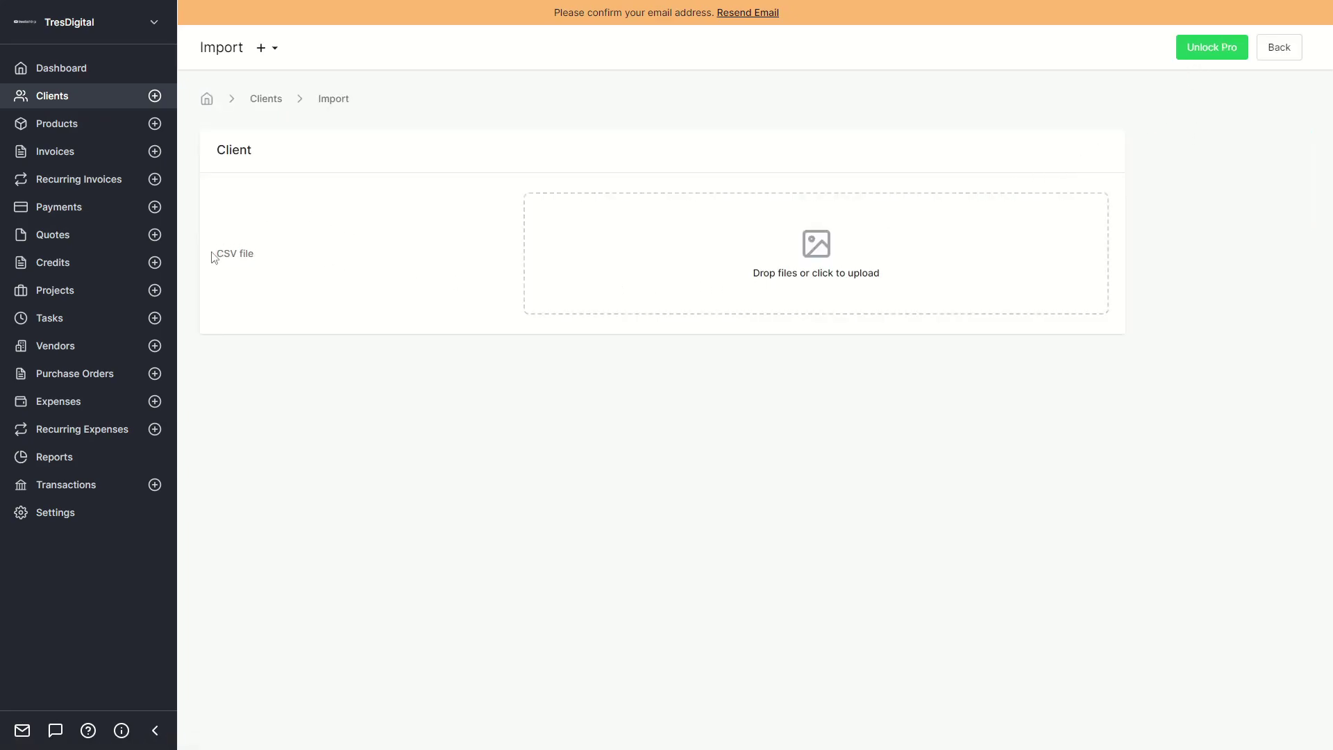
left_click_drag(218, 254, 263, 253)
left_click(262, 253)
left_click(268, 102)
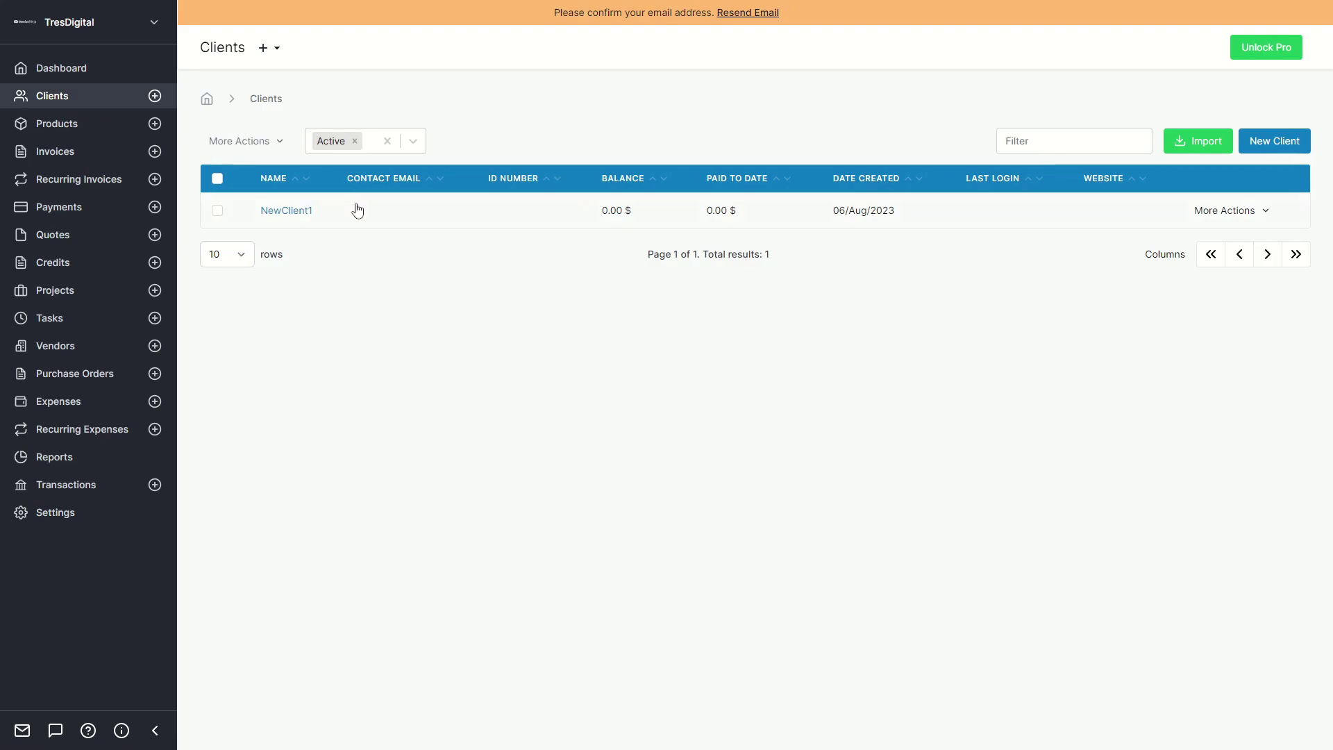
left_click(73, 122)
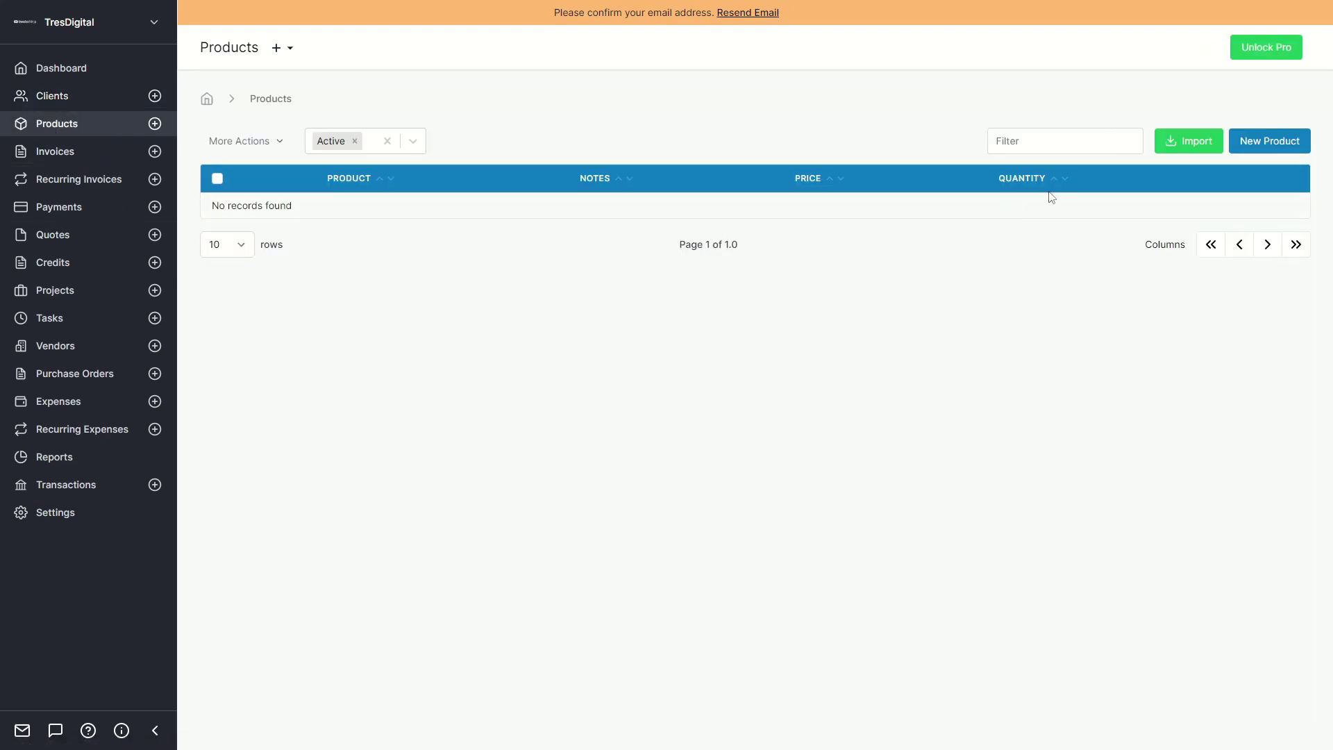
Create a new product named Item#1 with description 'descr', price 19.99 and default quantity 1.
left_click(1269, 145)
left_click(751, 210)
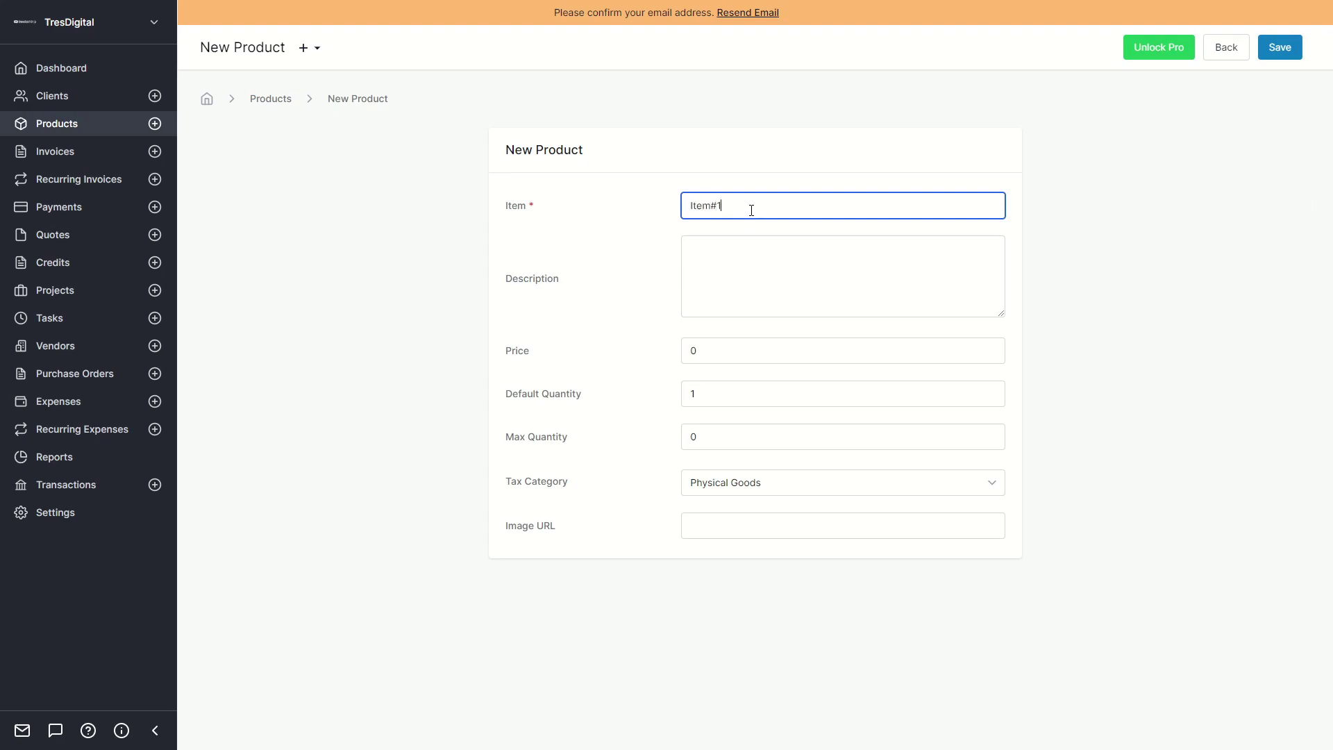
left_click(739, 250)
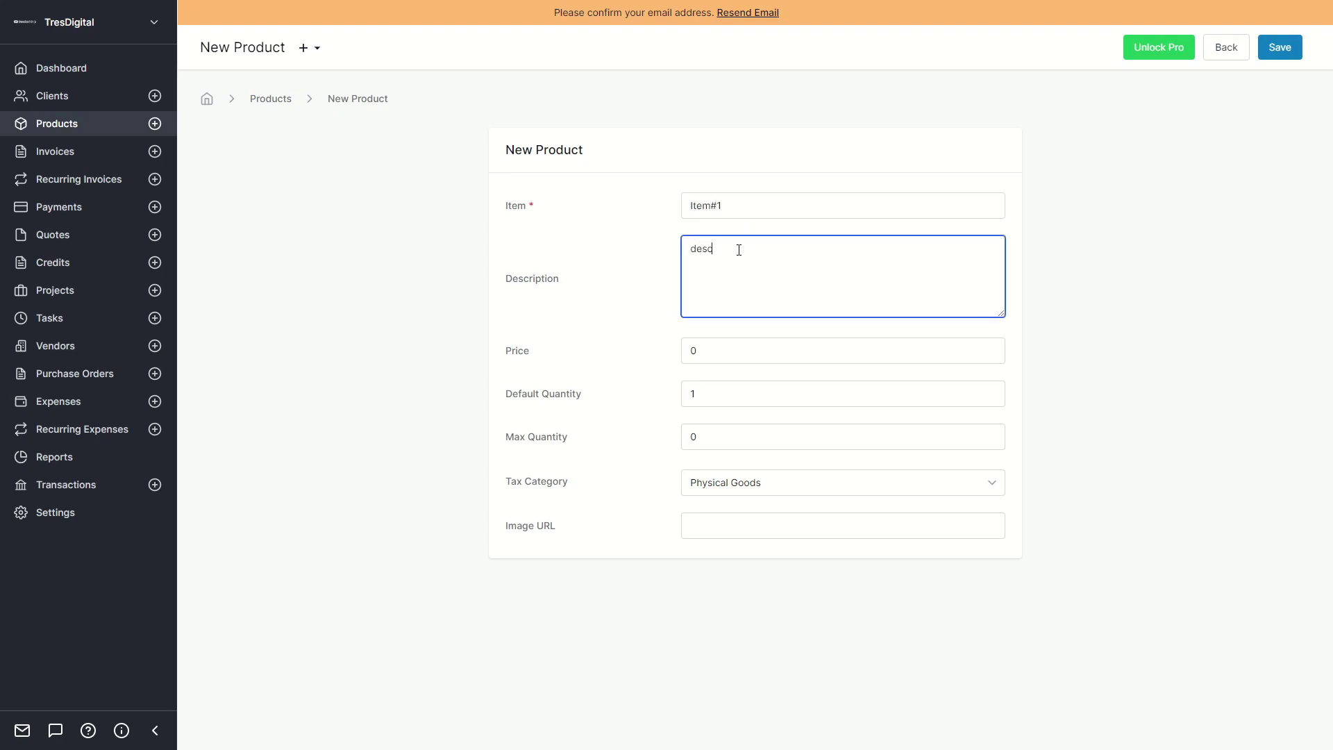
left_click(749, 359)
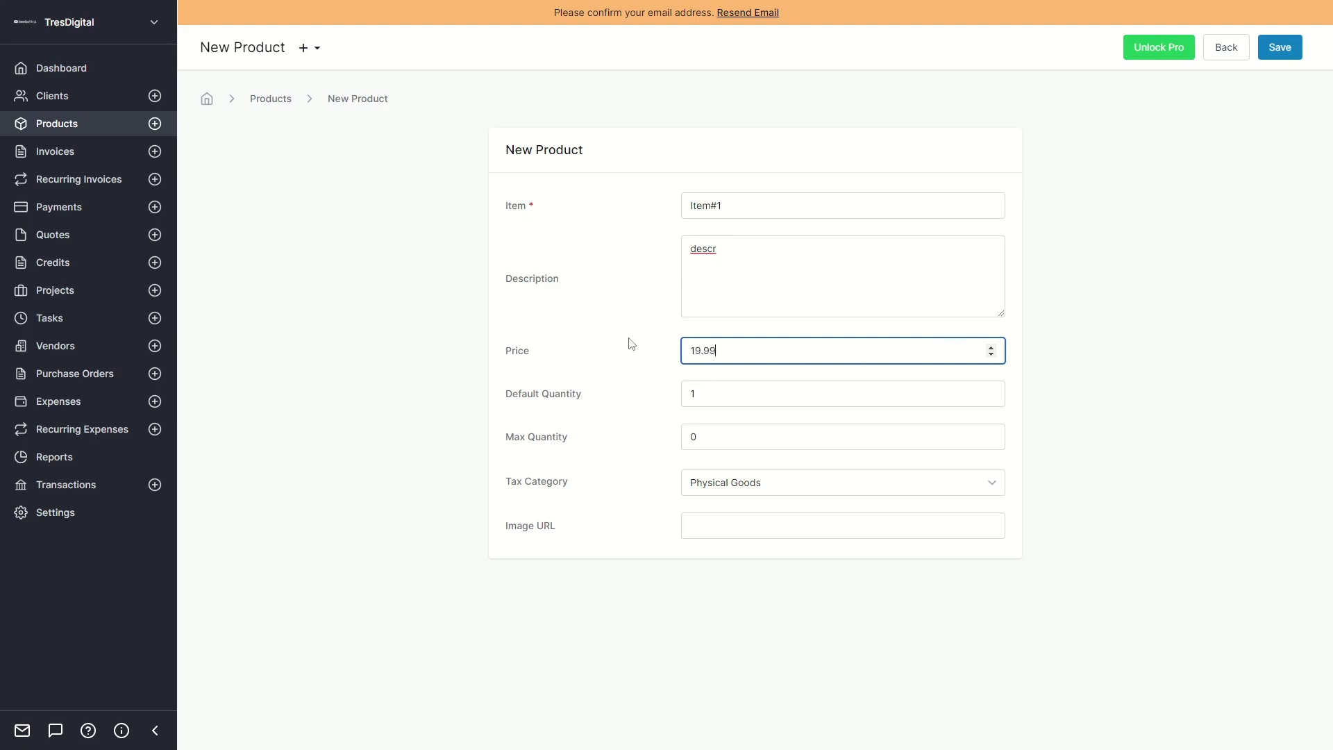
left_click(739, 401)
left_click(659, 431)
Leave the tax category unchanged, save the product, and return to the Products list.
left_click(694, 539)
left_click(1115, 371)
left_click(793, 482)
left_click(1113, 368)
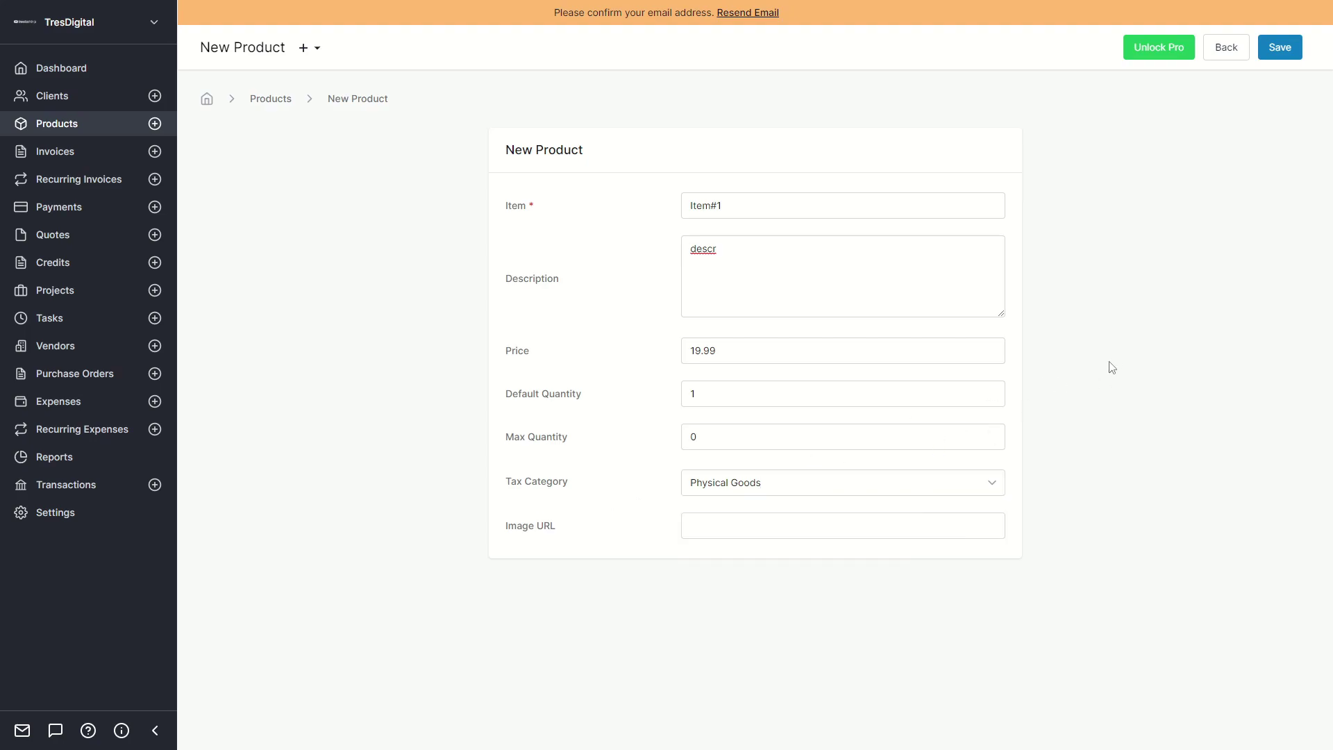
left_click(1284, 49)
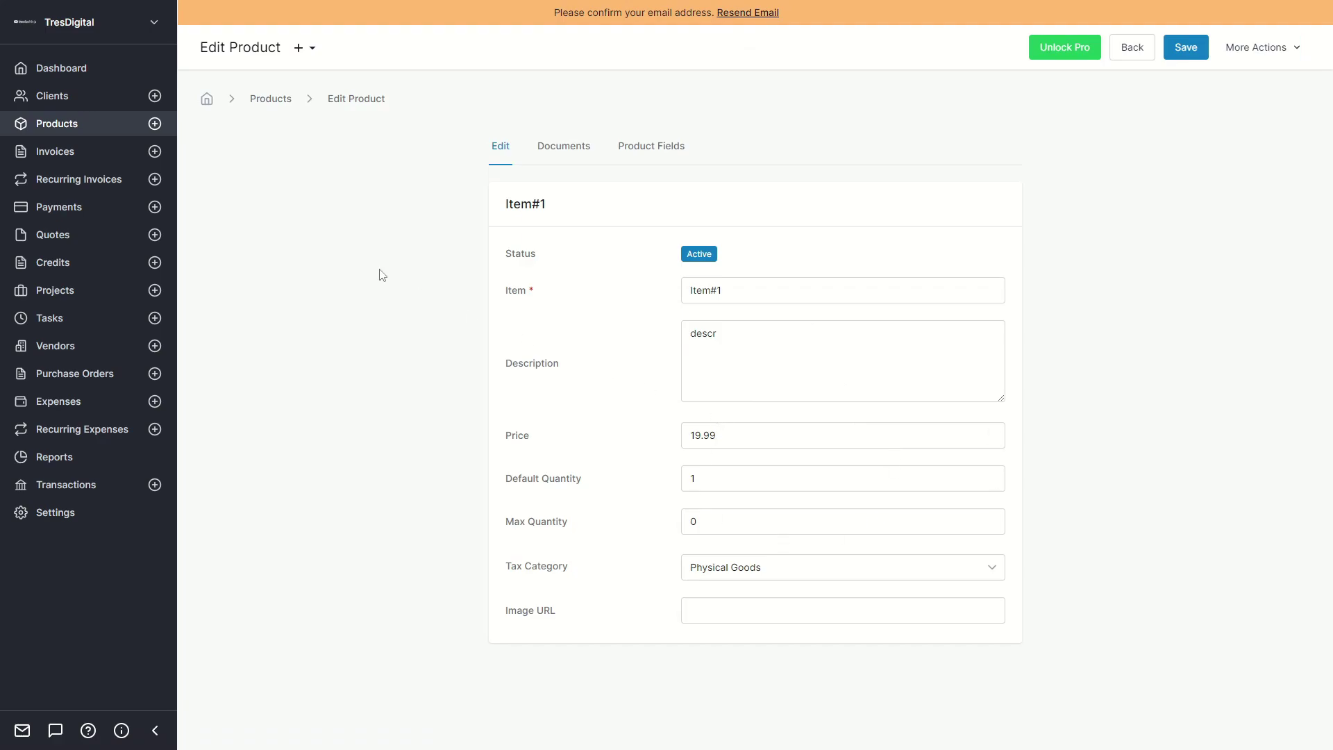
left_click(270, 99)
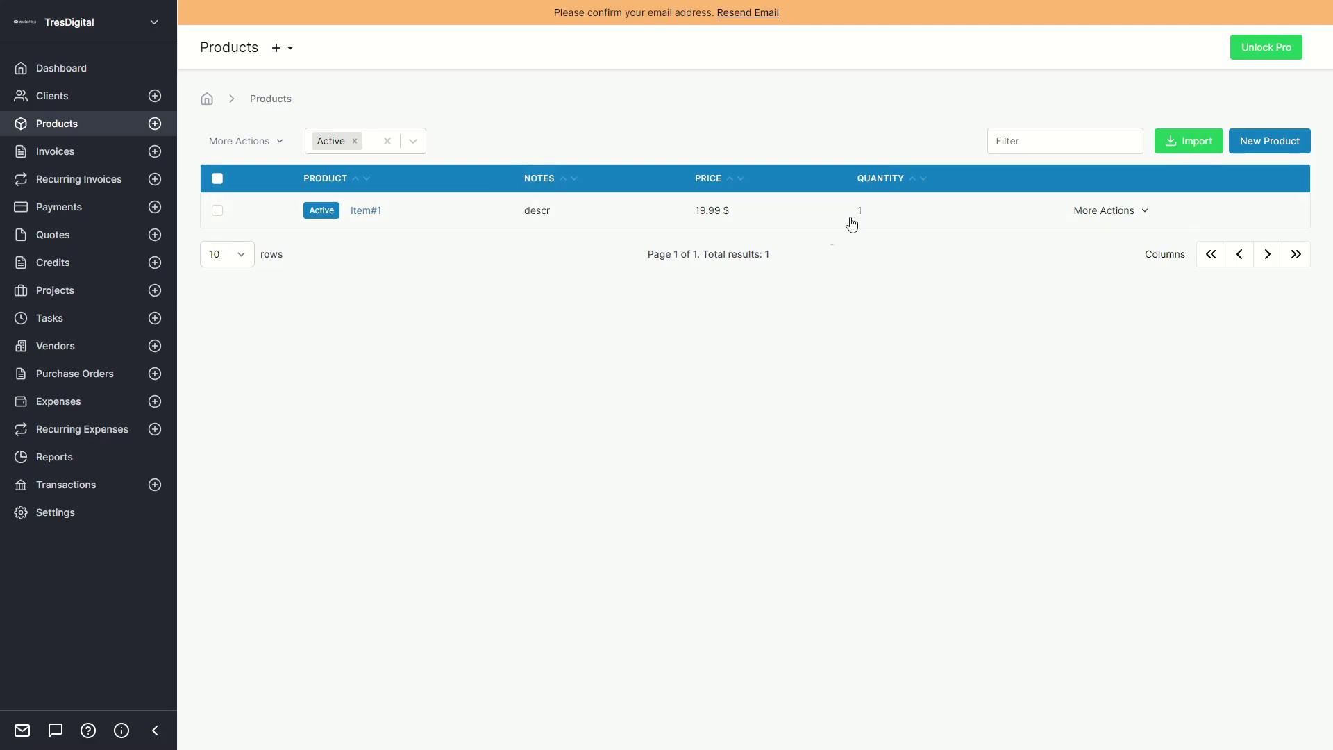
Start a new invoice billed to the existing client NewClient1.
left_click(56, 147)
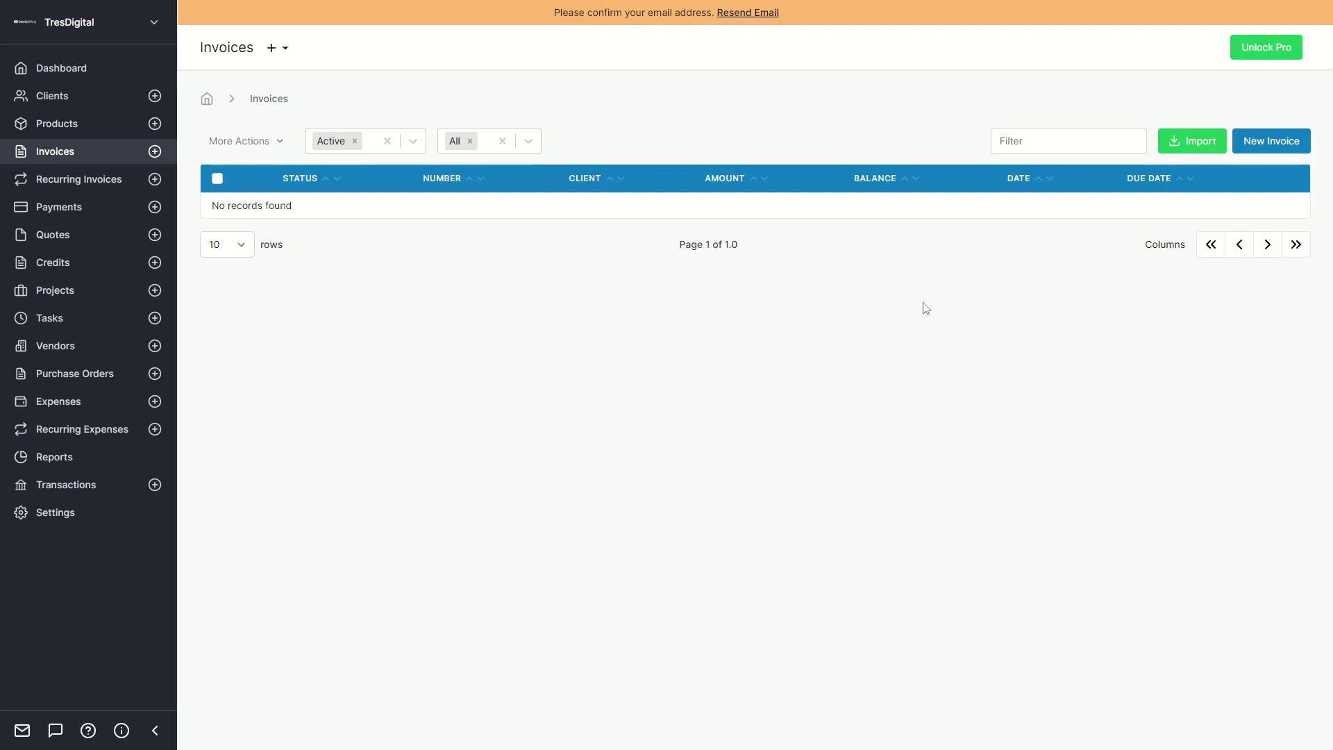
left_click(1270, 141)
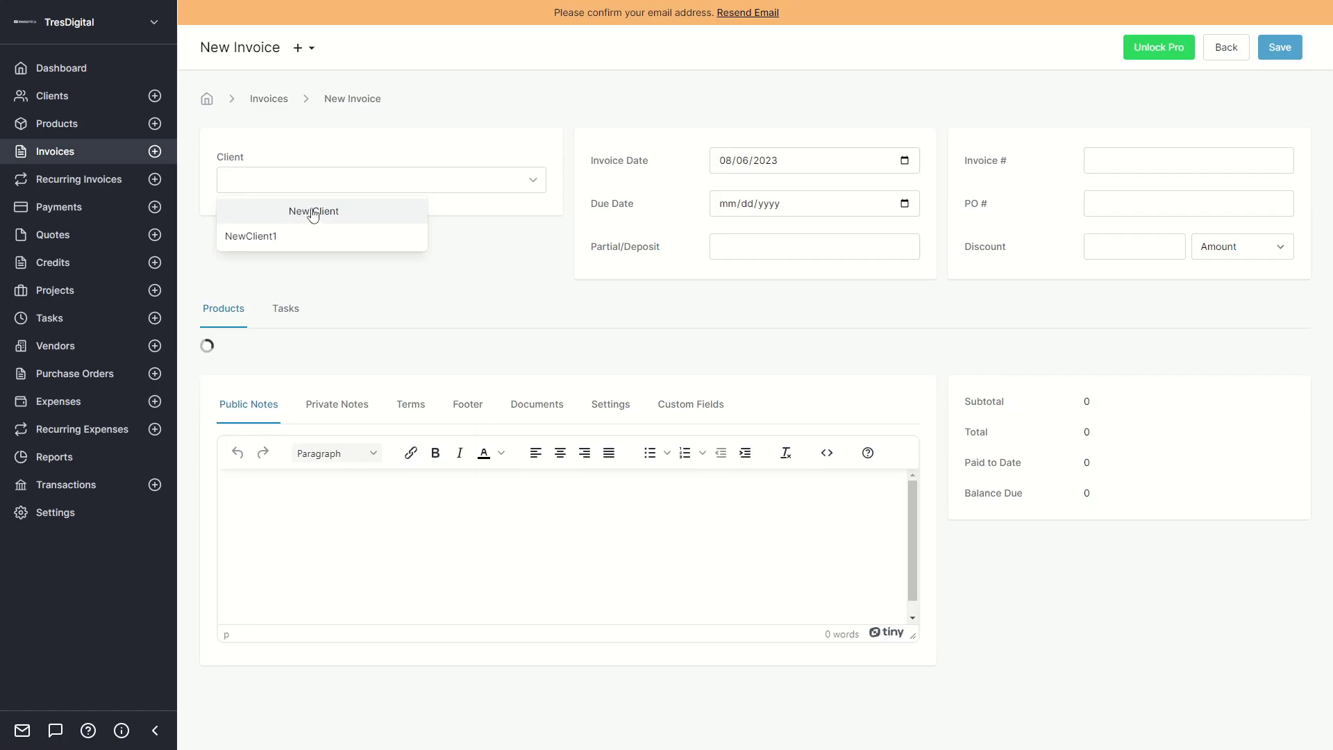
left_click(313, 214)
left_click(1078, 47)
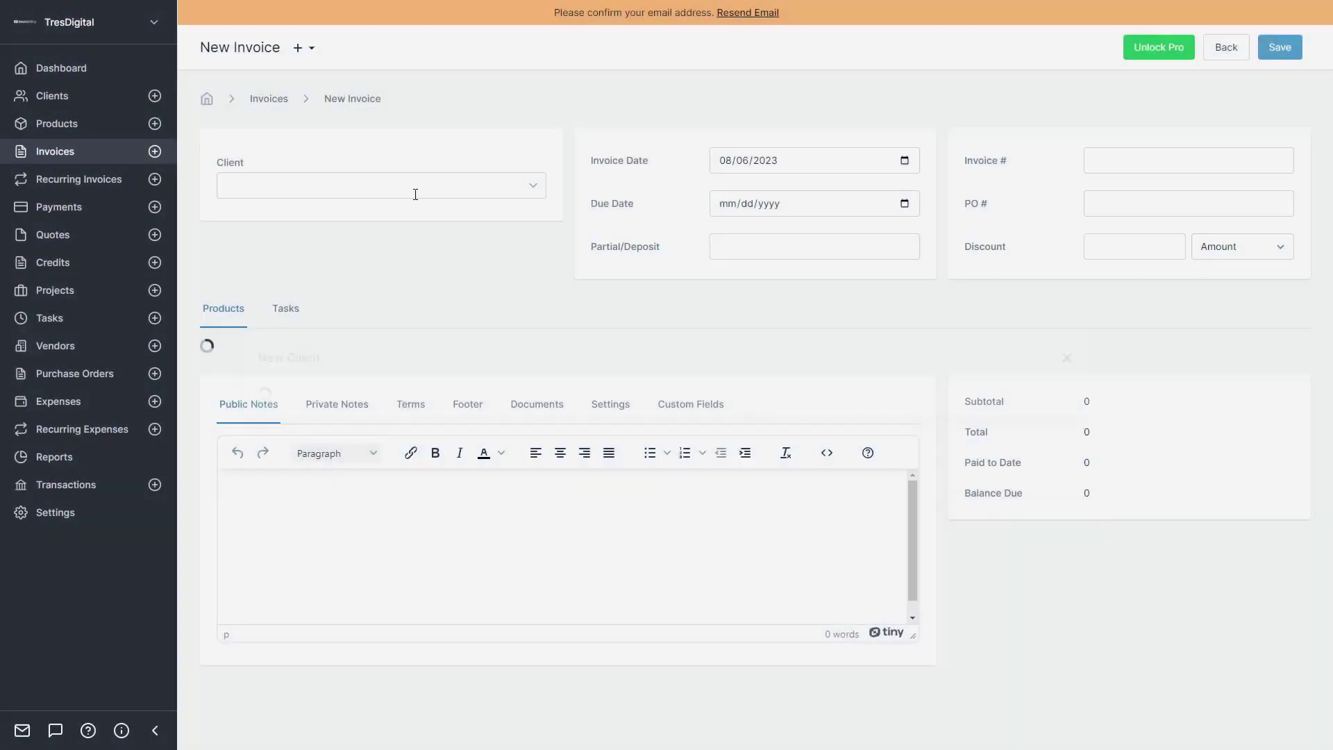
left_click(268, 178)
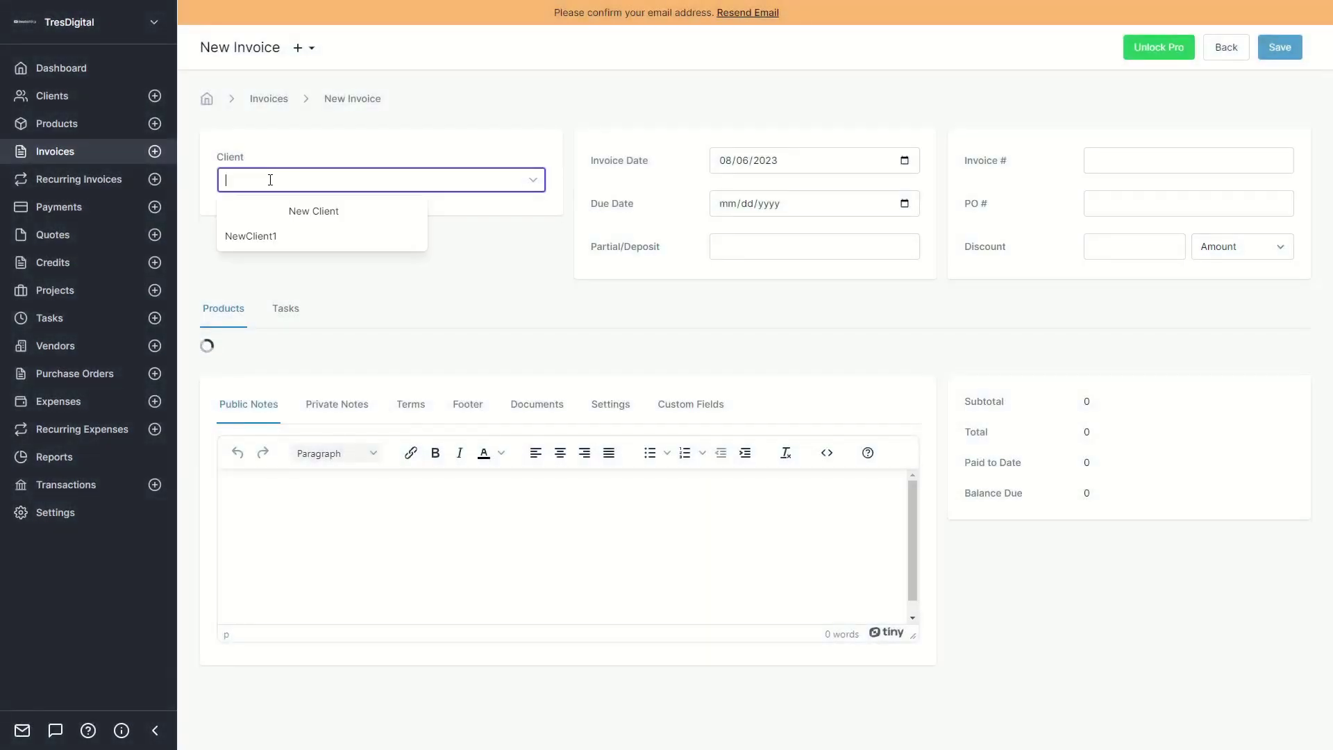
left_click(258, 238)
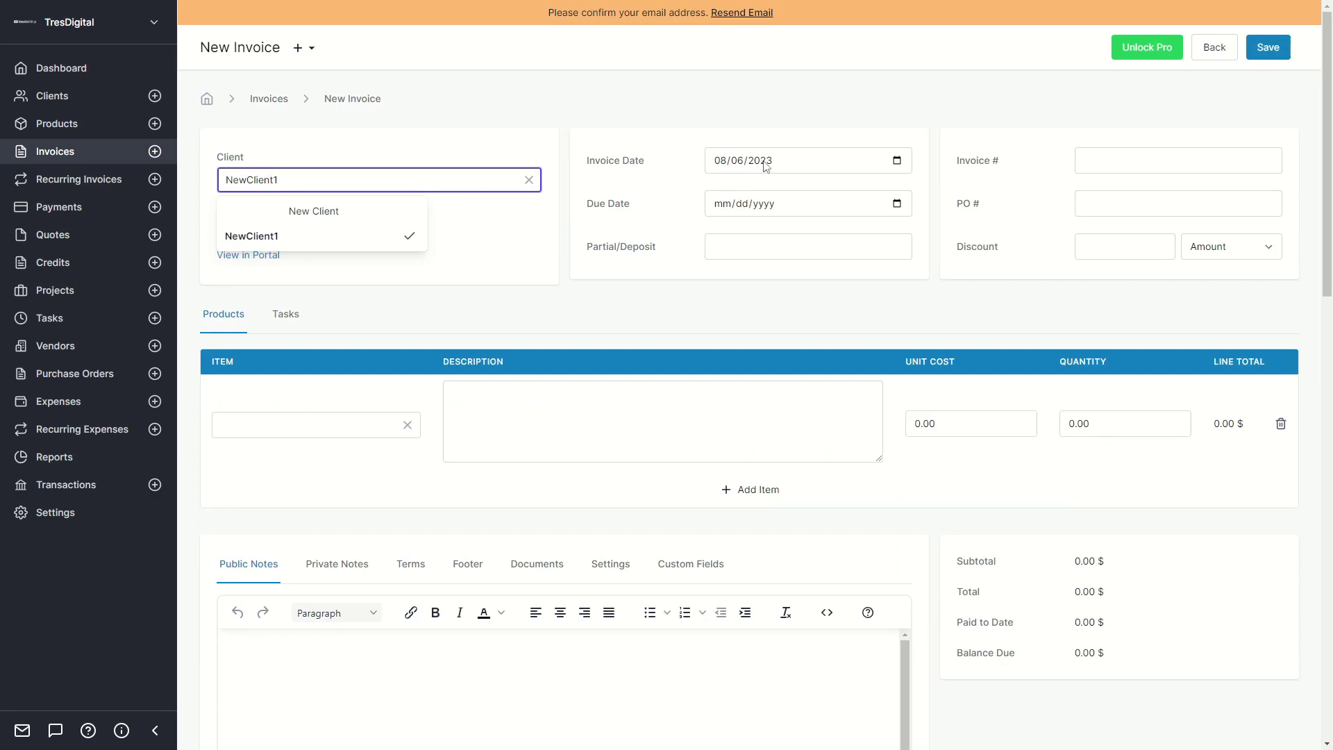
left_click(653, 202)
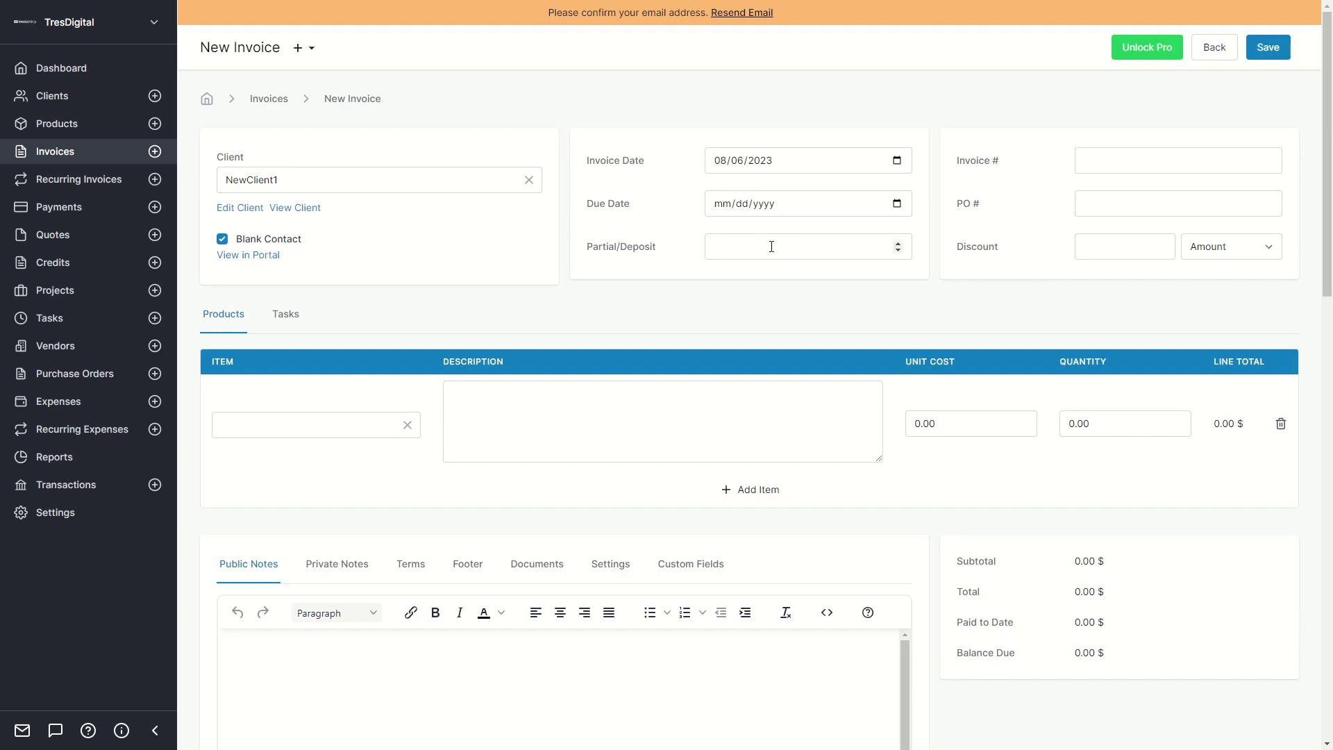
Set the invoice number and PO number to 1001 and apply a discount of 3.
left_click(1108, 162)
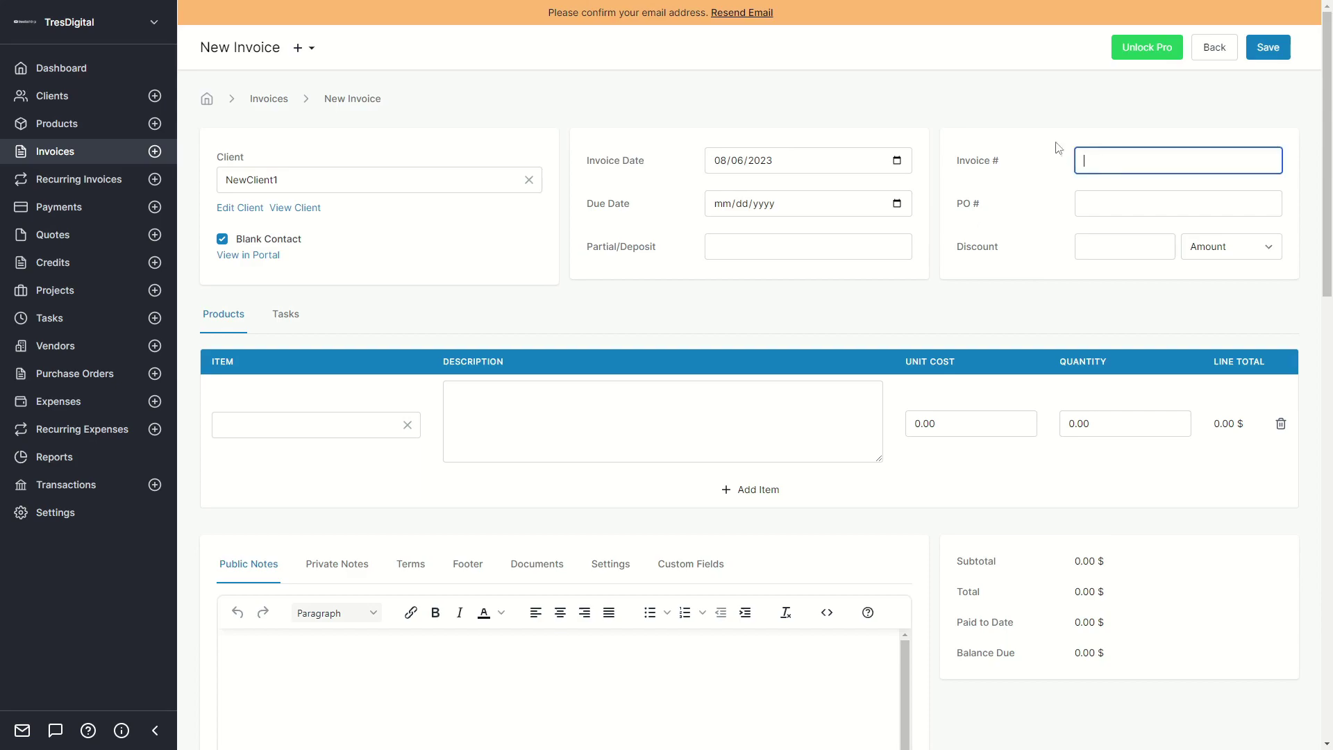
type("1001")
left_click(1097, 204)
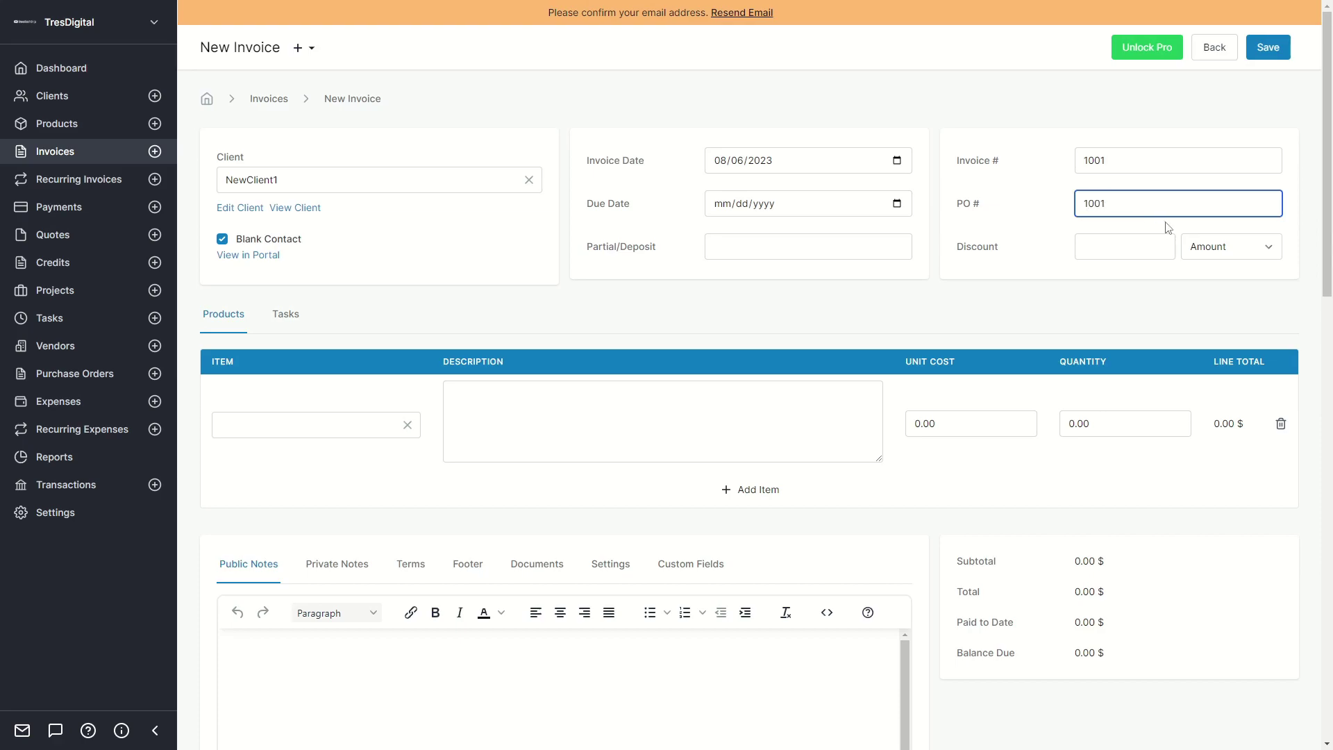
left_click(1162, 247)
left_click(1005, 249)
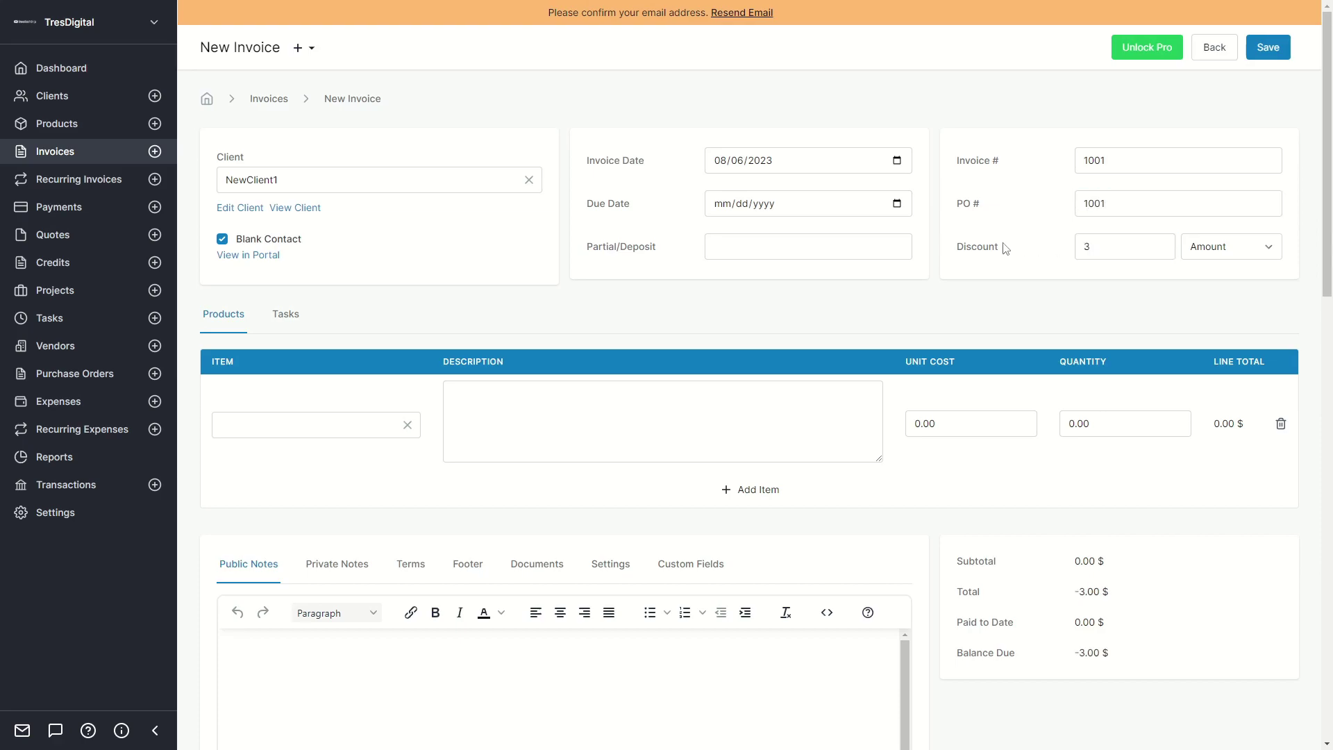
Put Item#1 on the first invoice line at quantity 5, and remove the extra empty row.
scroll(331, 357, "down", 2)
left_click(319, 268)
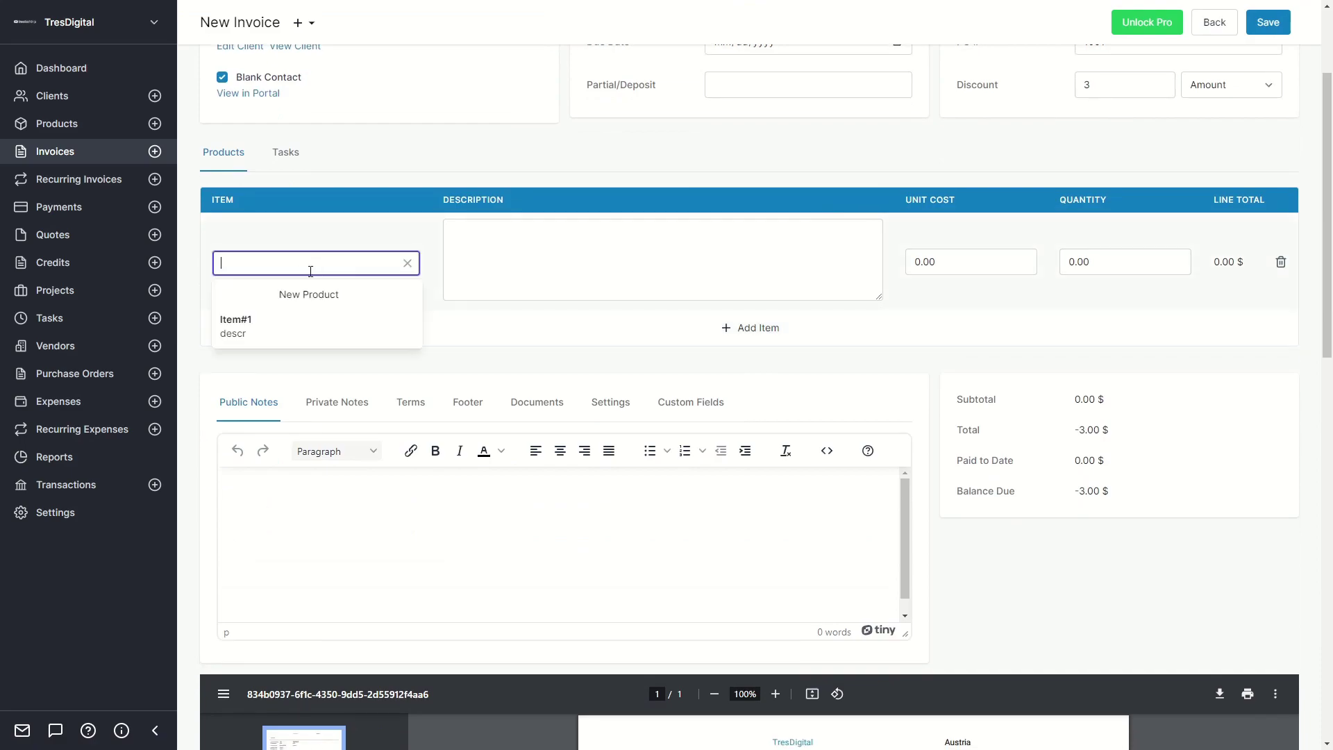
left_click(243, 334)
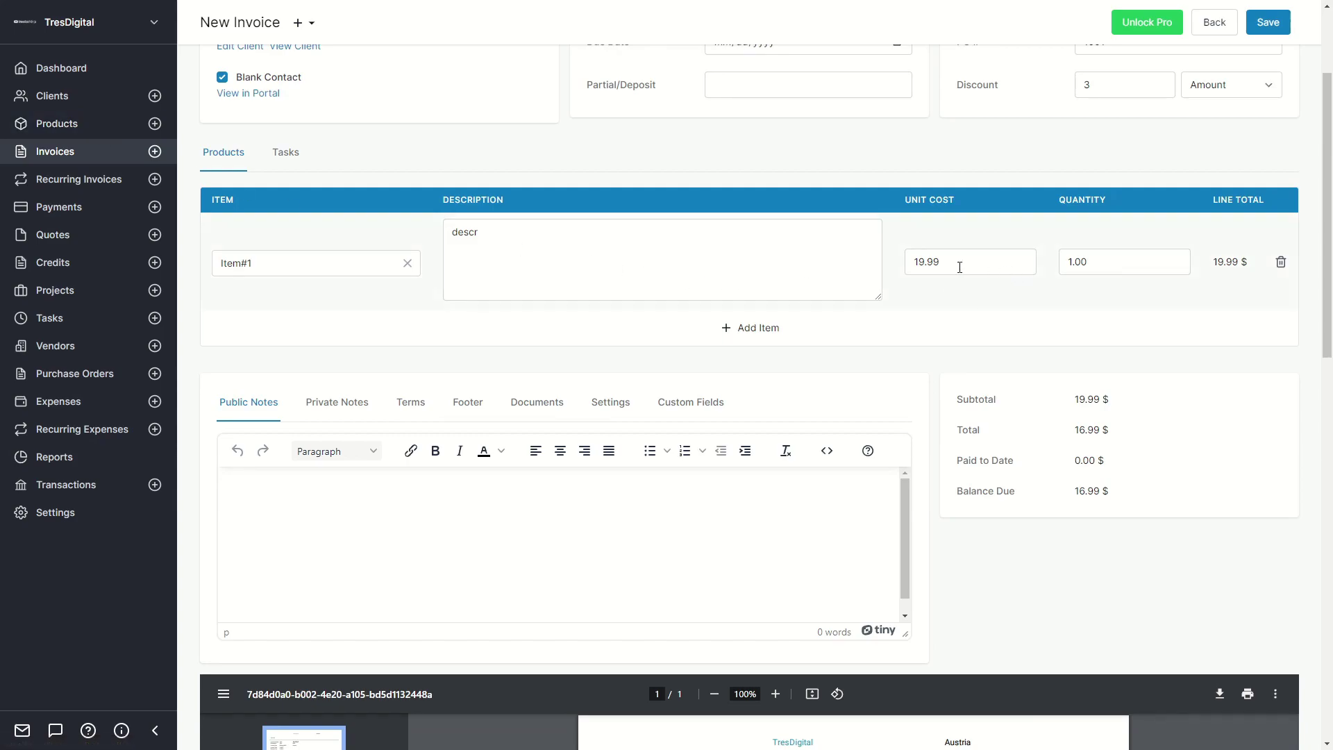
left_click(1104, 265)
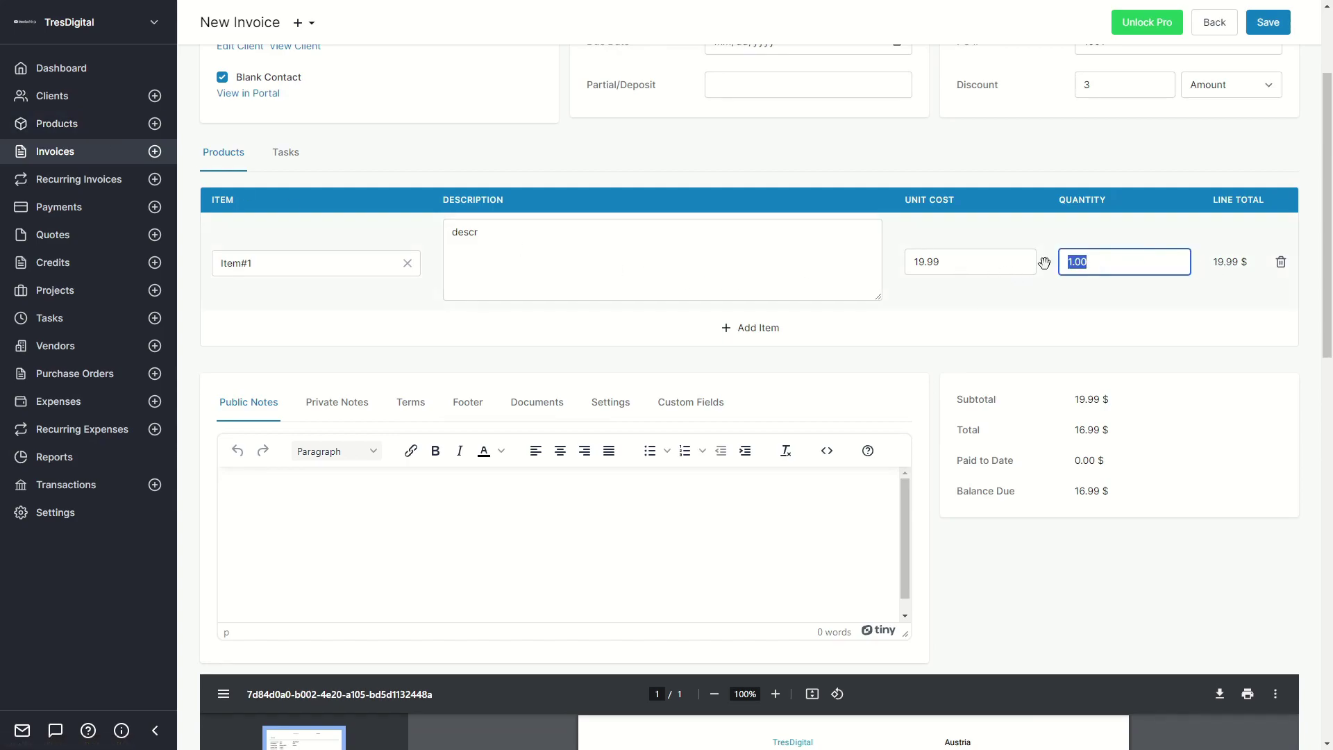
type("5")
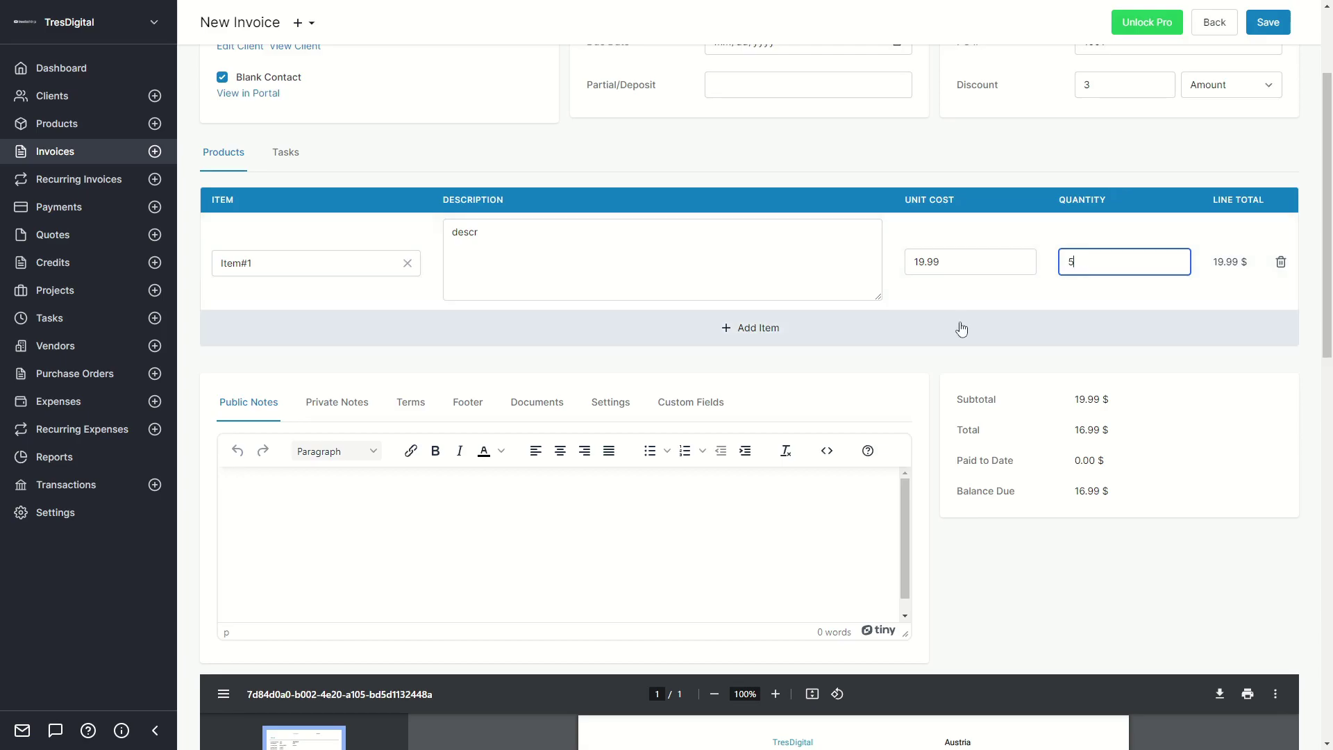
left_click(983, 319)
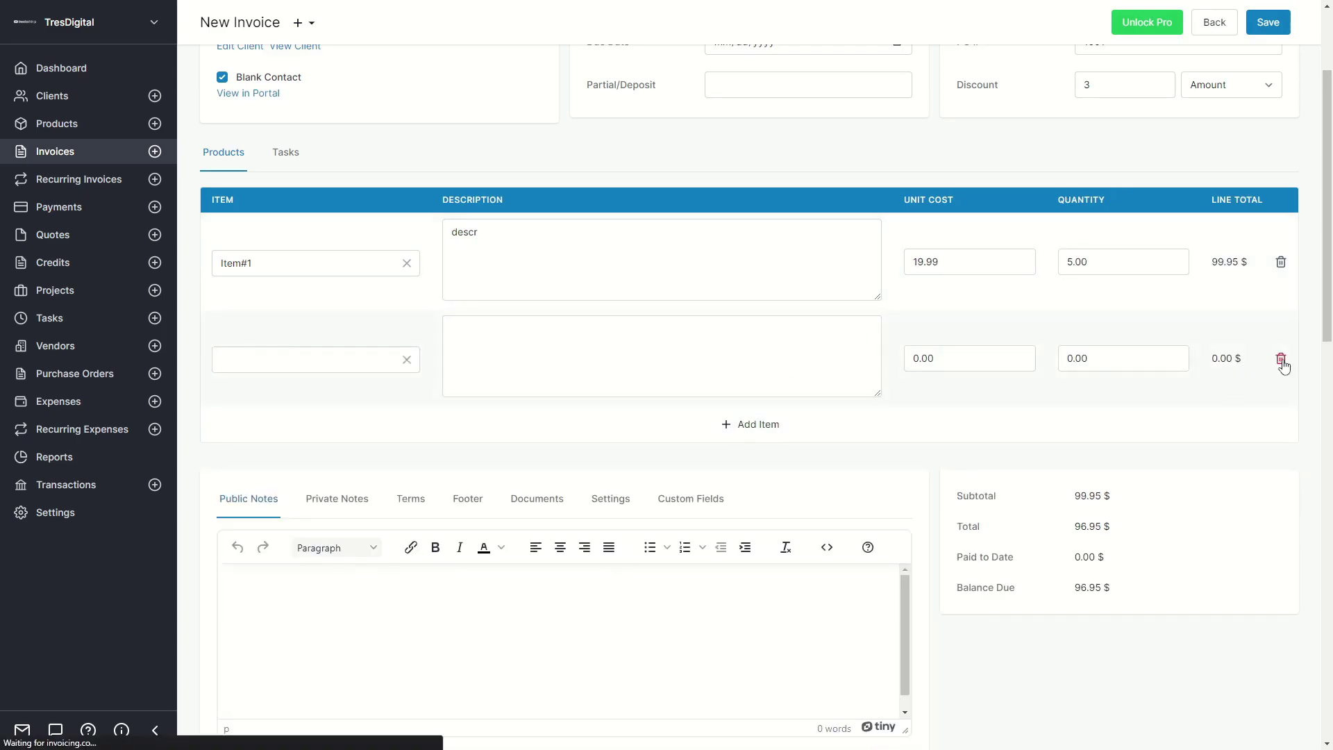
left_click(1281, 359)
scroll(925, 298, "down", 5)
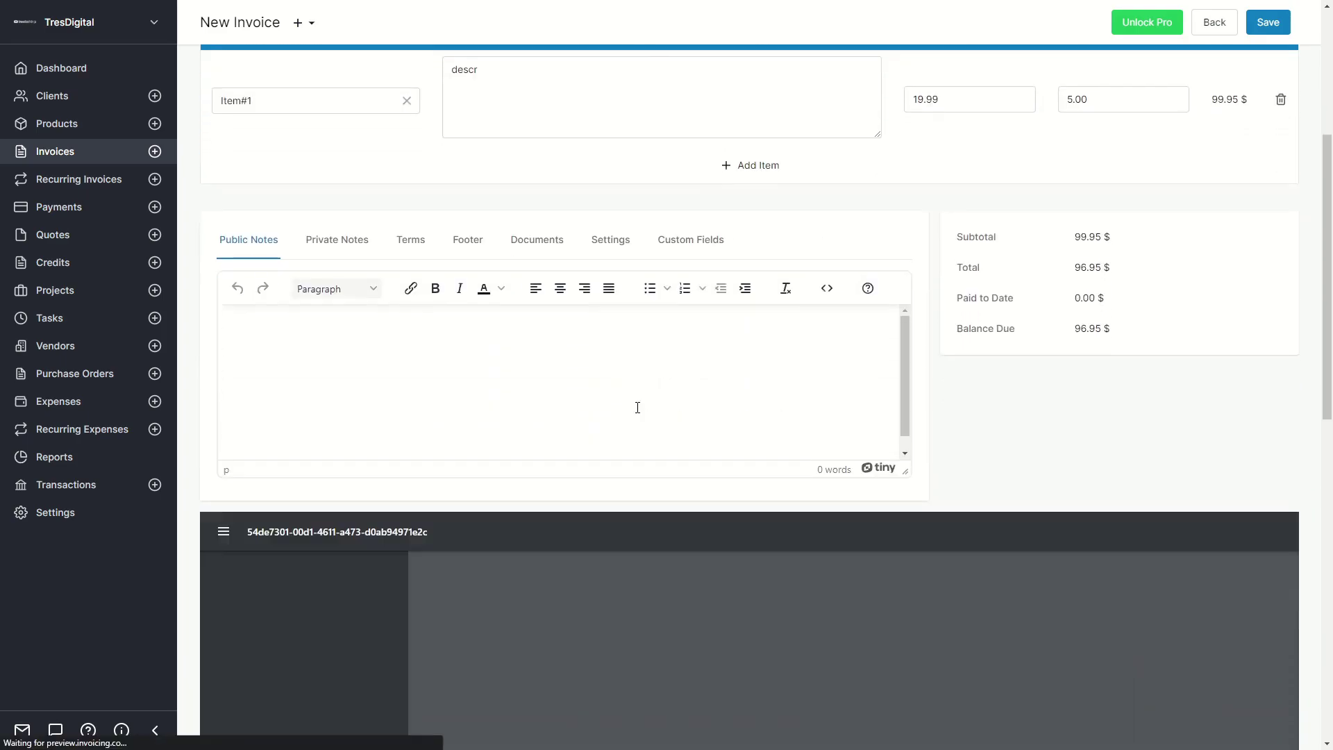
scroll(1030, 430, "down", 5)
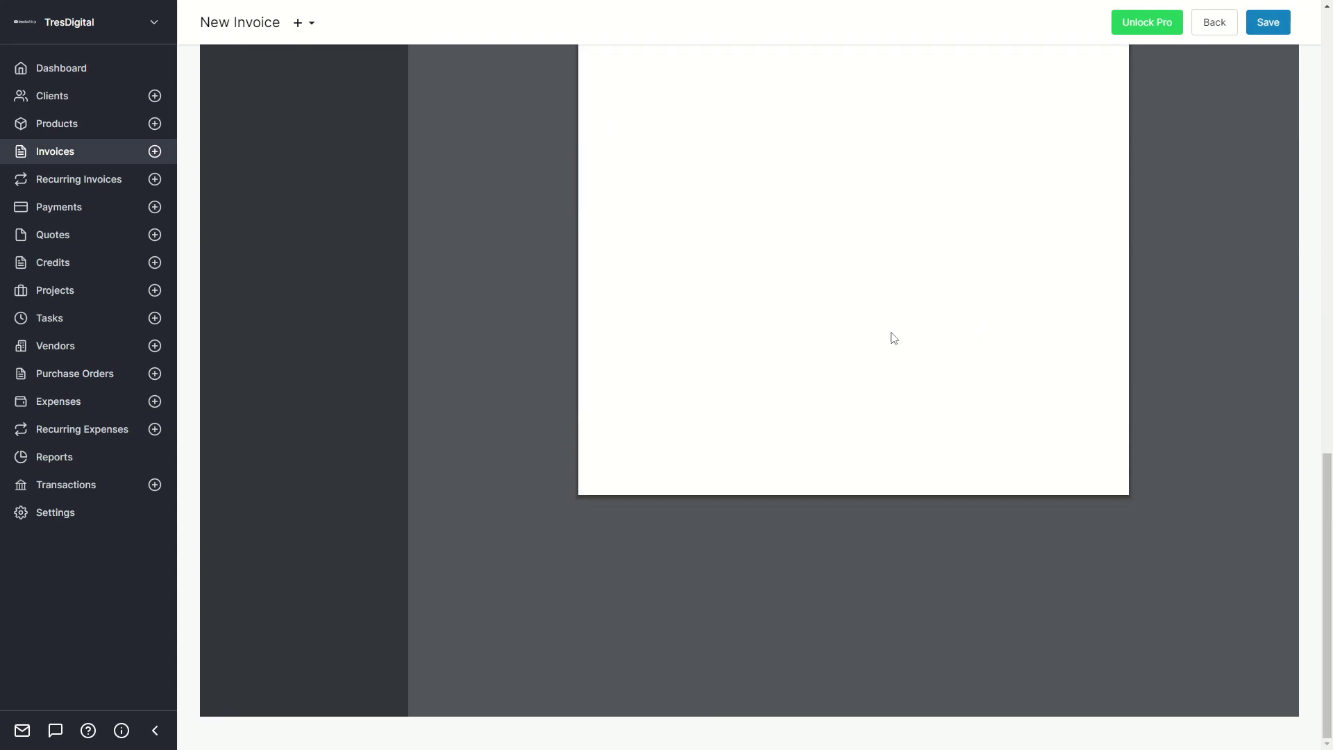
scroll(604, 315, "up", 2)
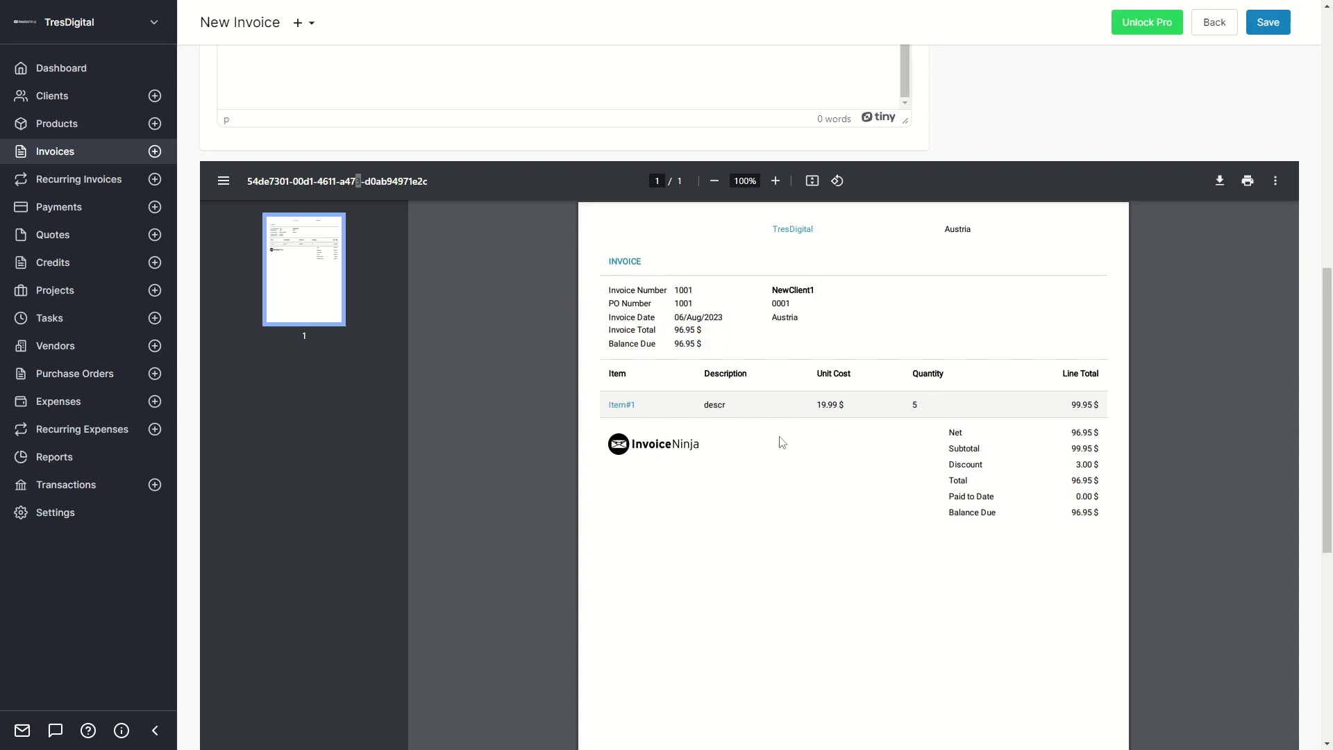
scroll(782, 443, "up", 2)
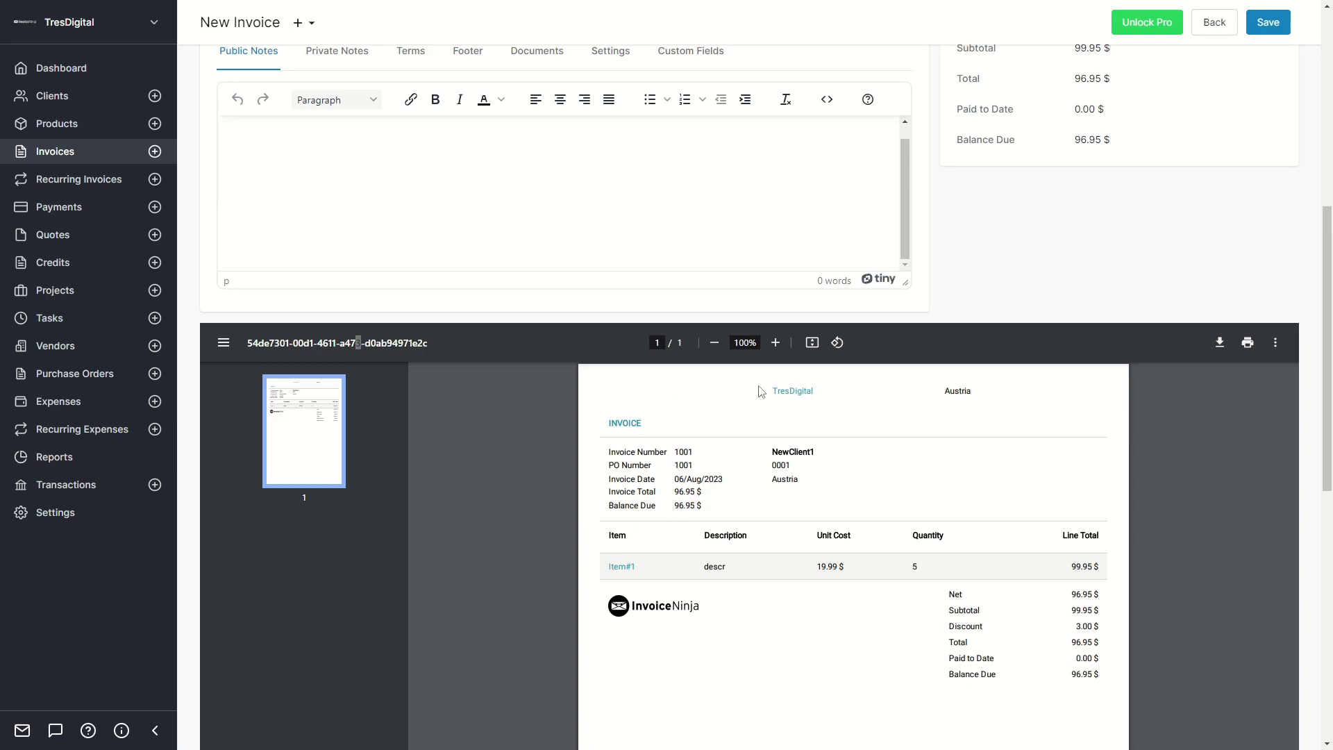
scroll(703, 399, "up", 6)
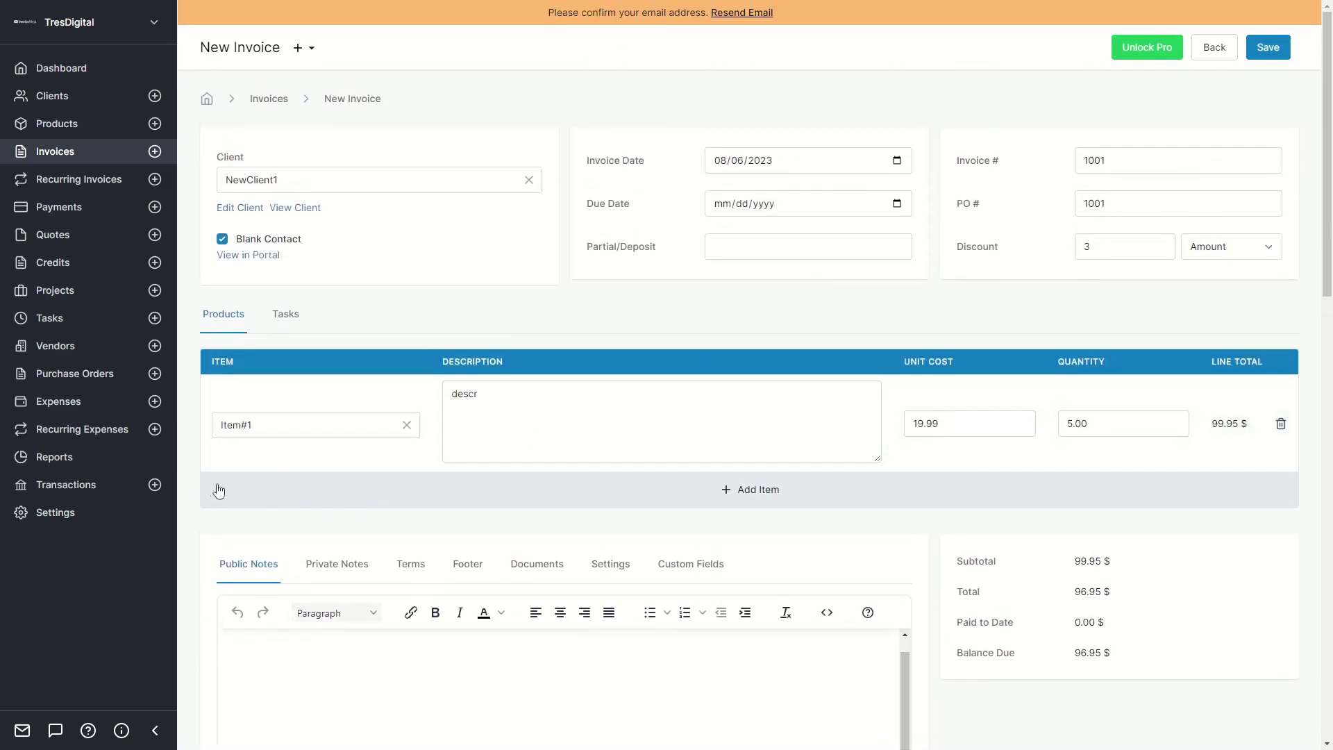
left_click(522, 417)
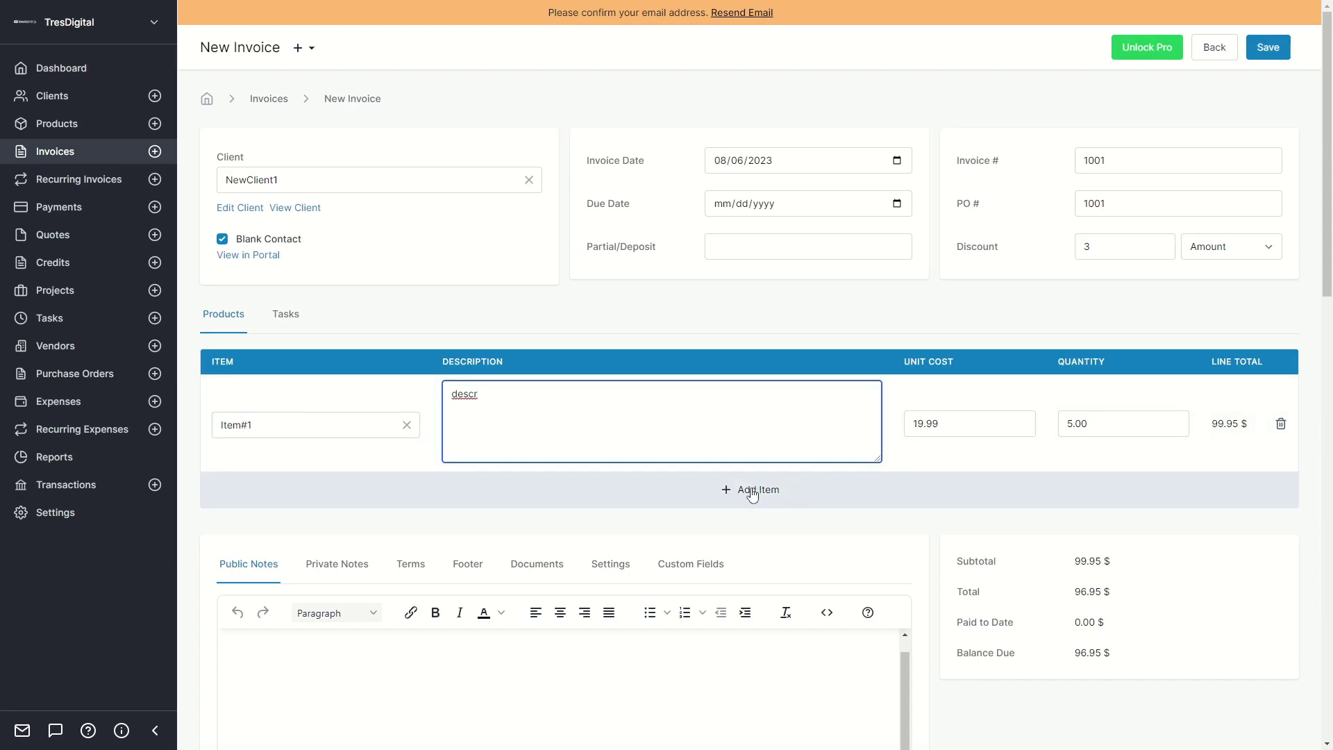
scroll(687, 293, "down", 5)
scroll(468, 273, "down", 2)
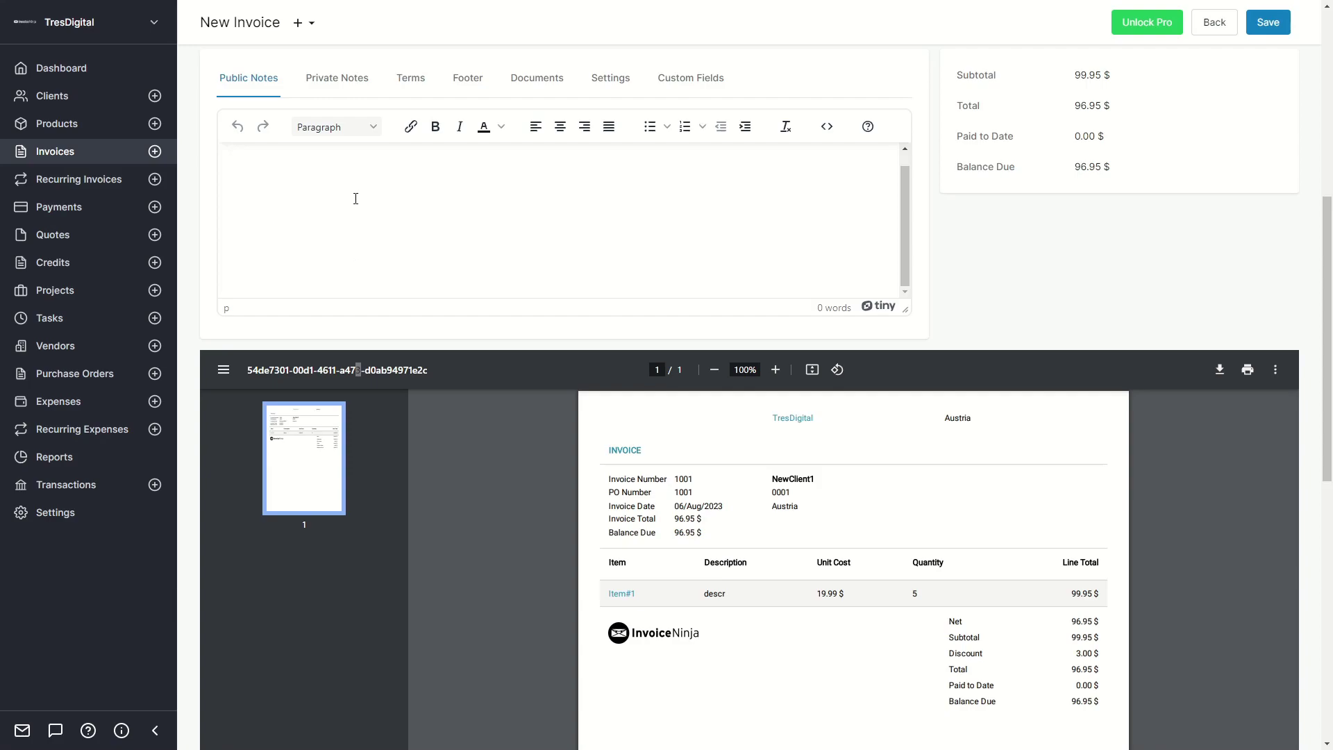
left_click(404, 87)
Check the invoice's Footer, Documents and Settings tabs, including the project and user lists.
left_click(460, 89)
left_click(541, 92)
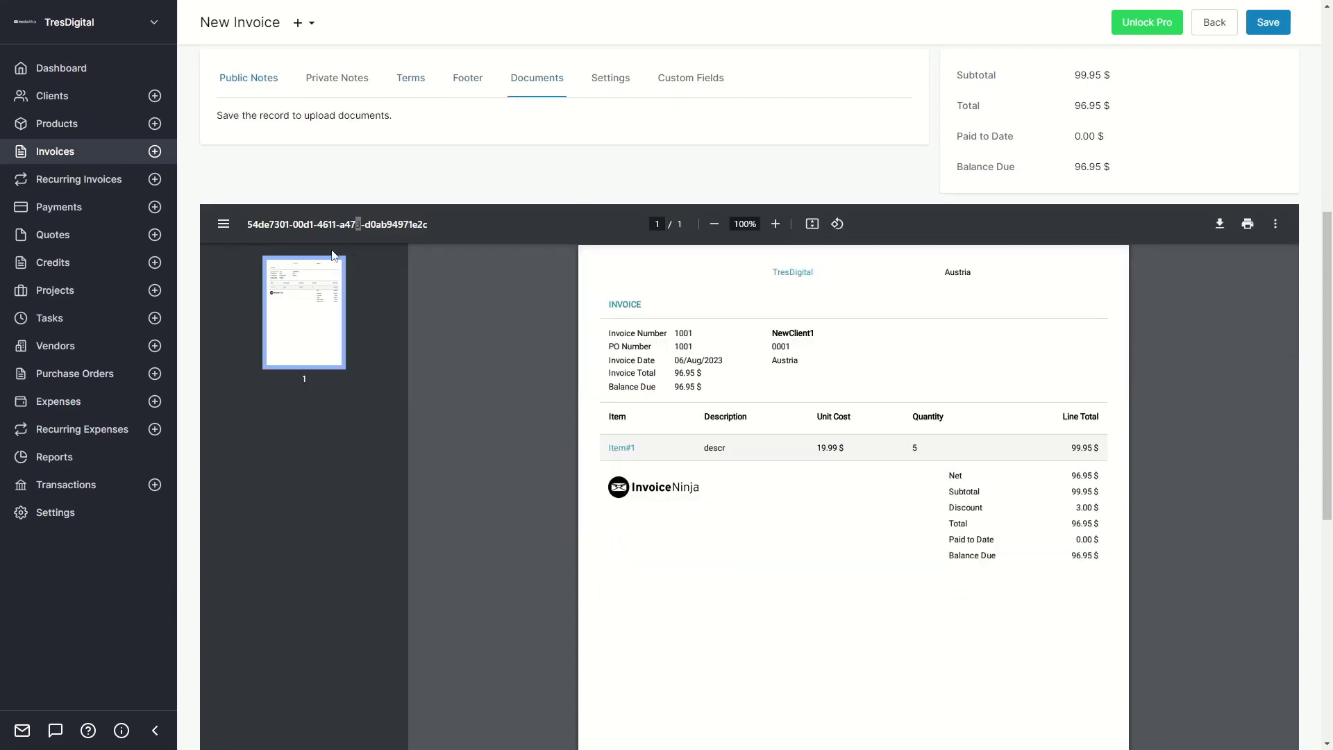
left_click(618, 88)
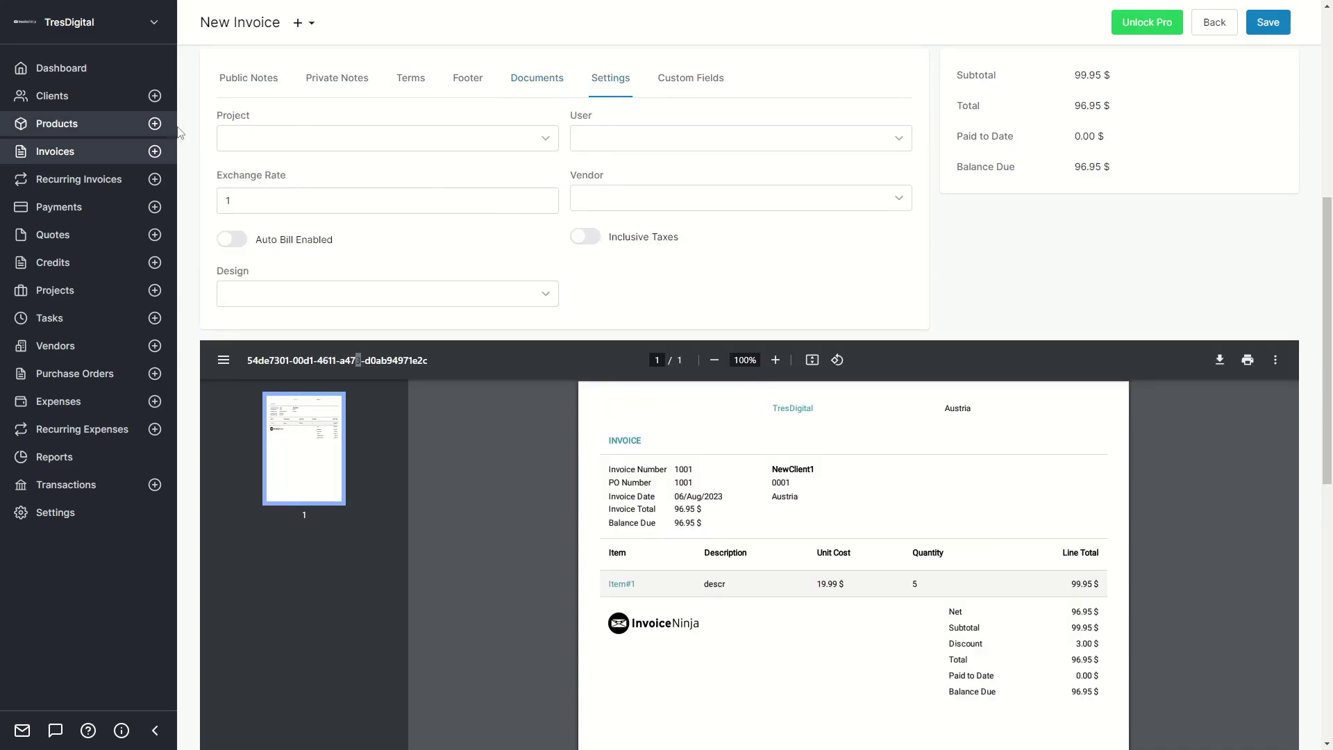
left_click(291, 138)
left_click(772, 259)
left_click(695, 139)
left_click(807, 289)
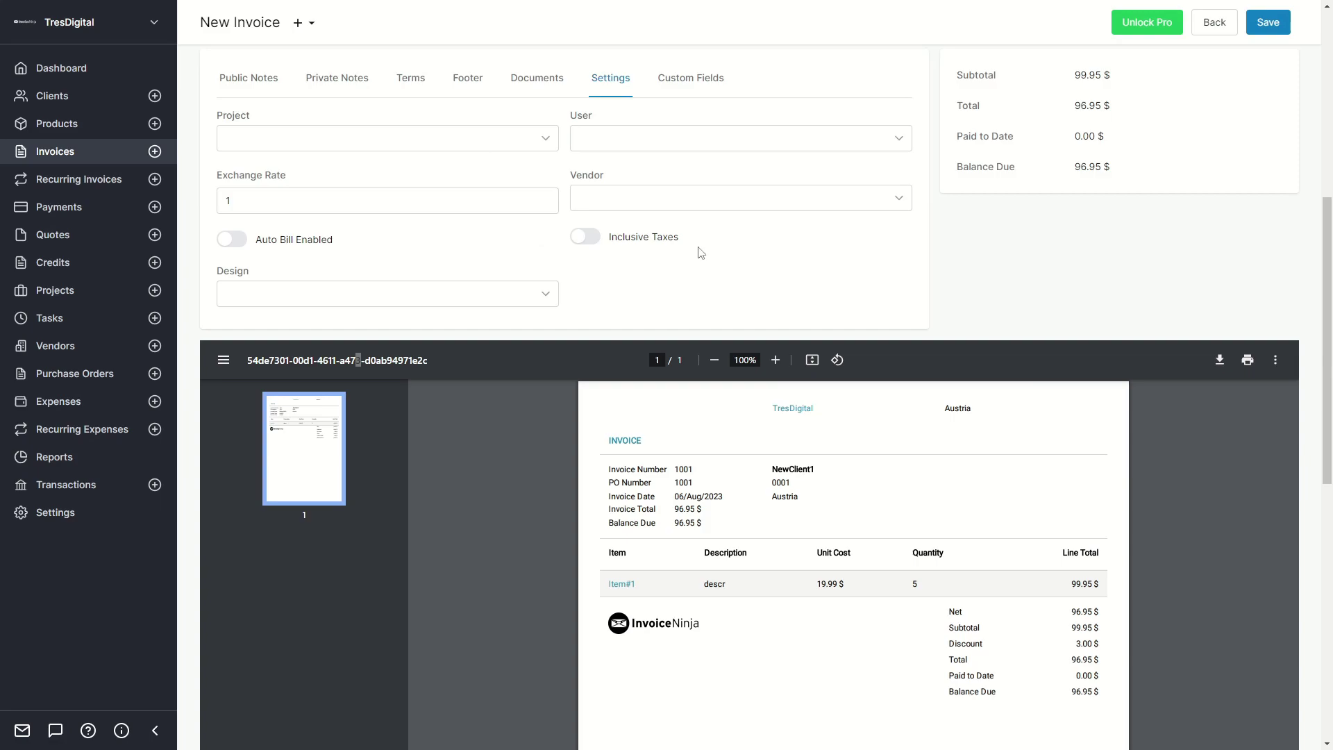
Try the Elegant PDF design, then switch to Calm.
left_click(454, 298)
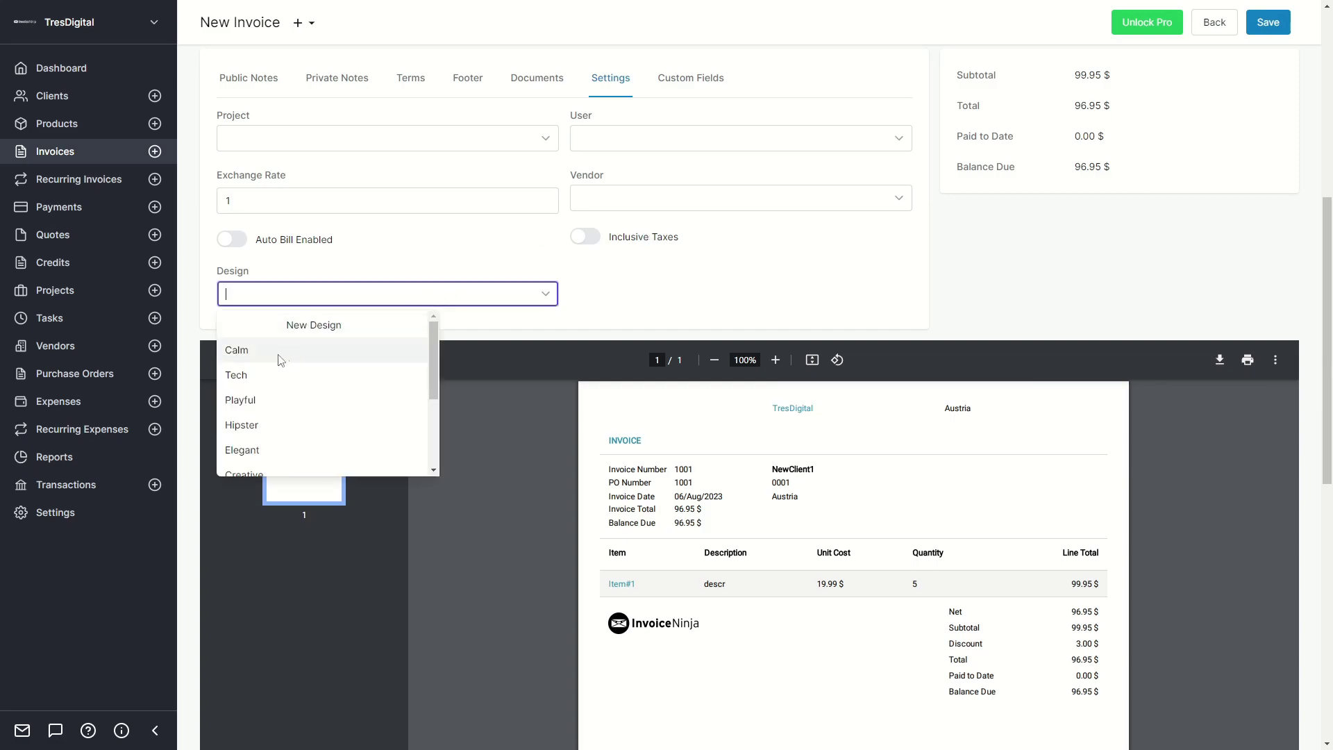
left_click(244, 451)
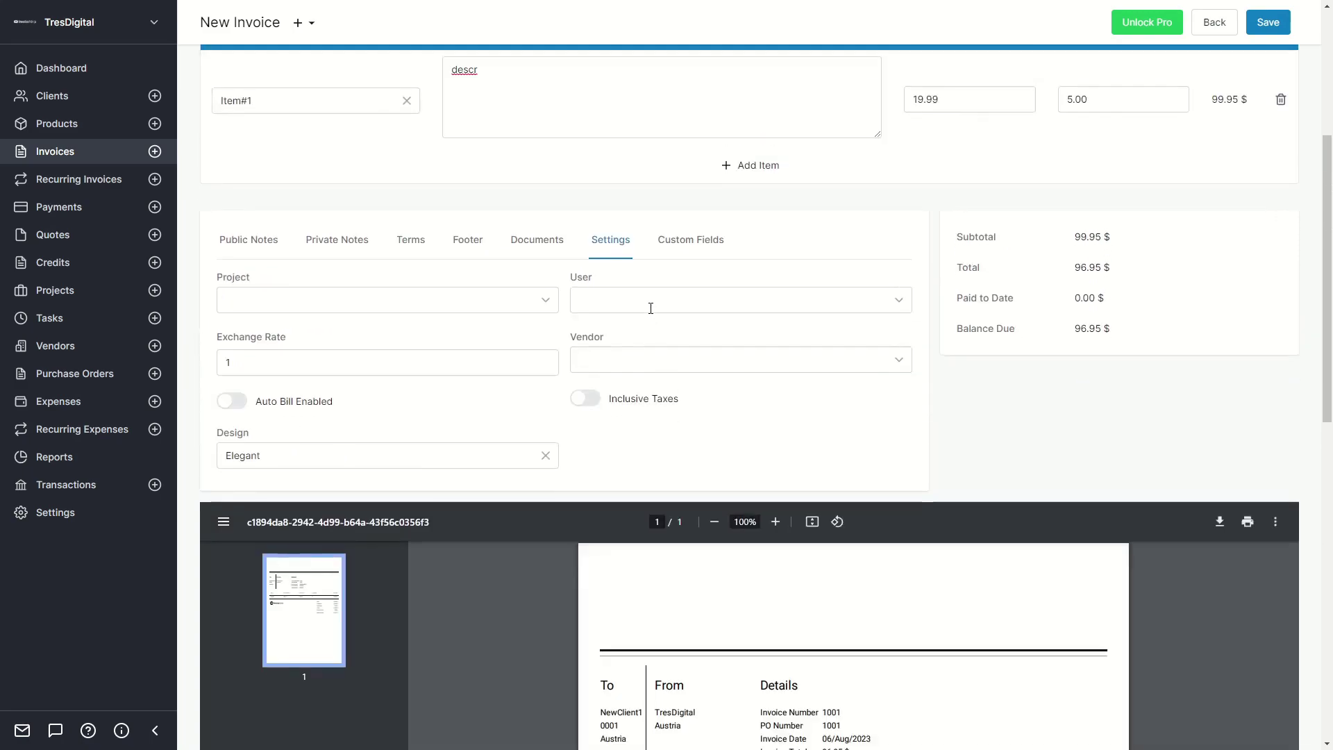
scroll(635, 389, "down", 4)
scroll(1043, 578, "down", 4)
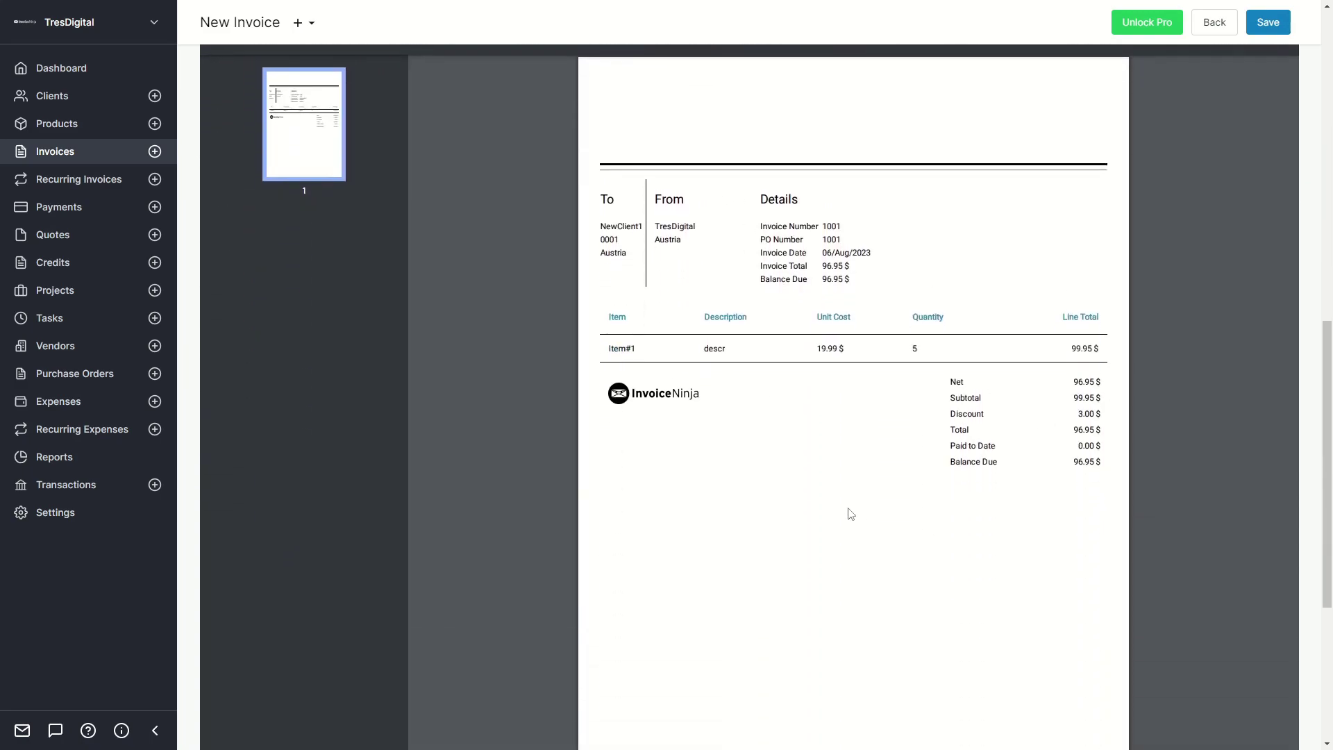
scroll(857, 518, "up", 8)
left_click(327, 294)
left_click(243, 350)
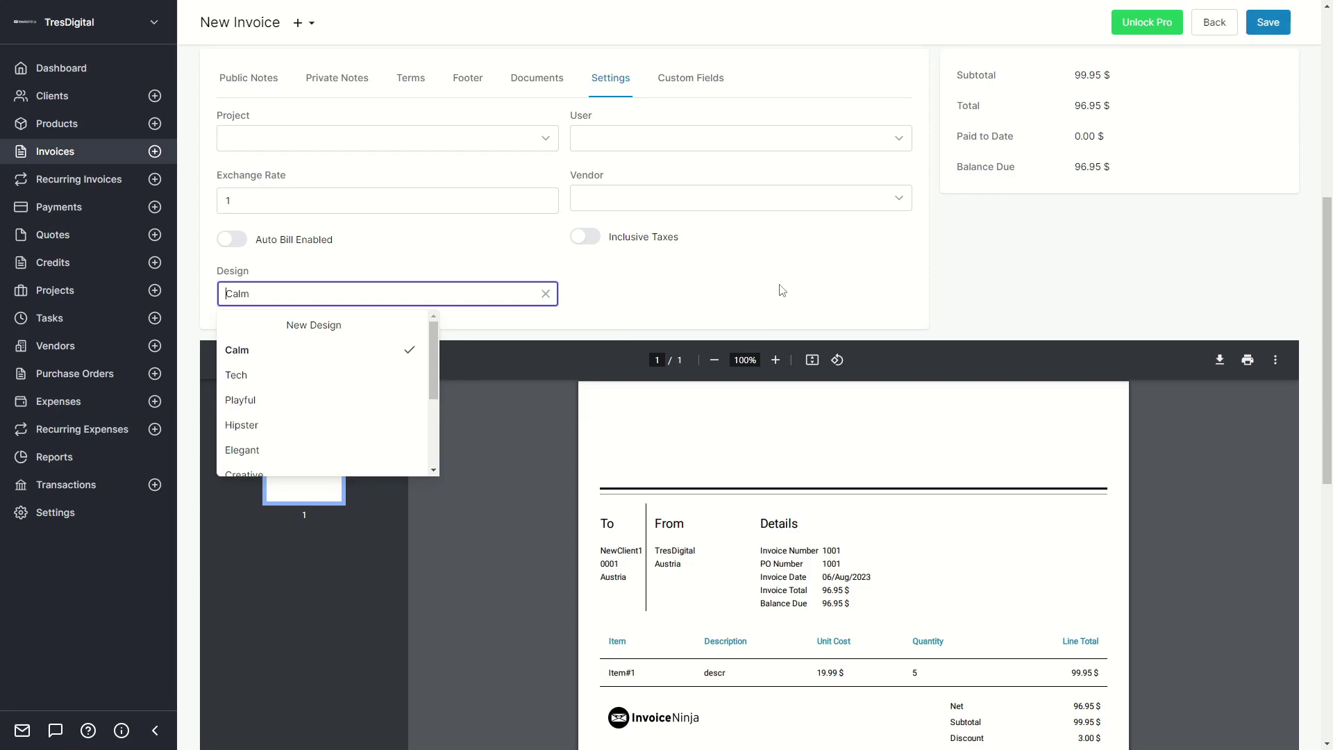
Switch the invoice to the Clean PDF design and save it.
scroll(774, 282, "down", 5)
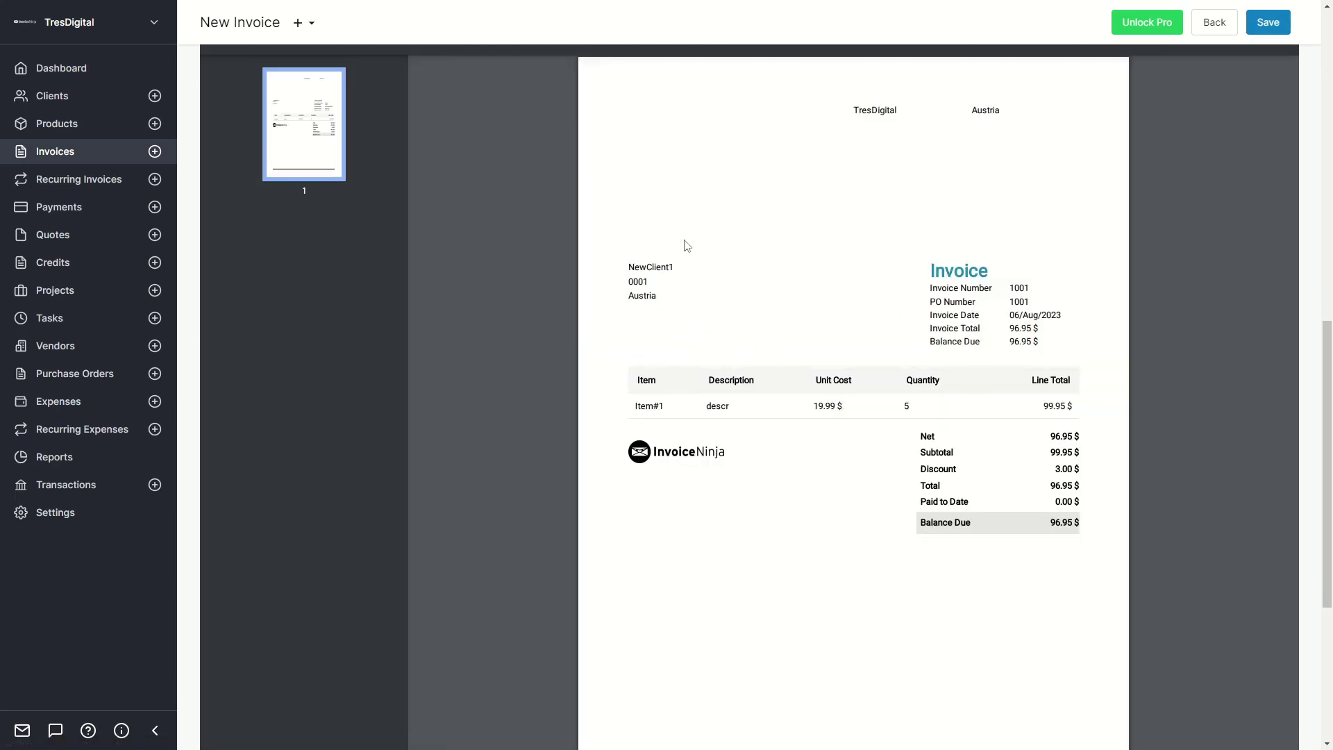
scroll(718, 246, "up", 5)
left_click(283, 294)
scroll(289, 369, "down", 3)
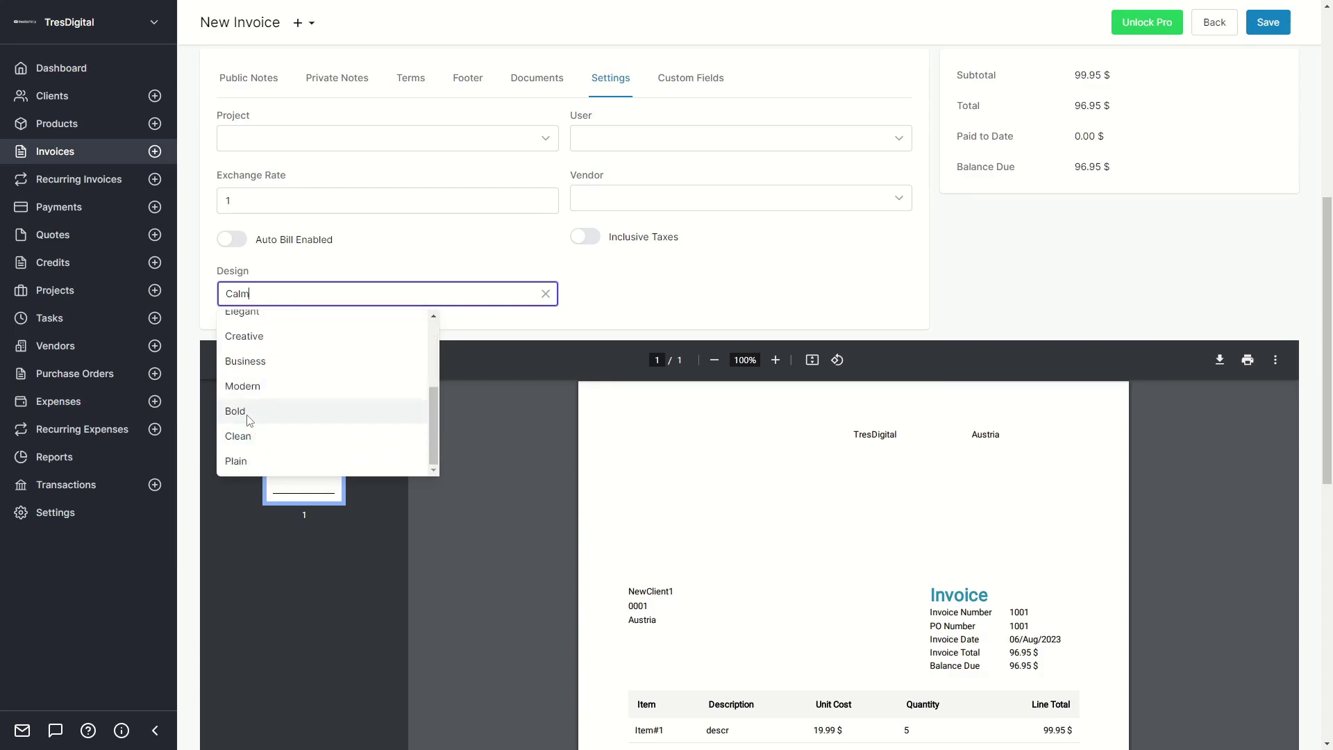
left_click(240, 438)
left_click(797, 295)
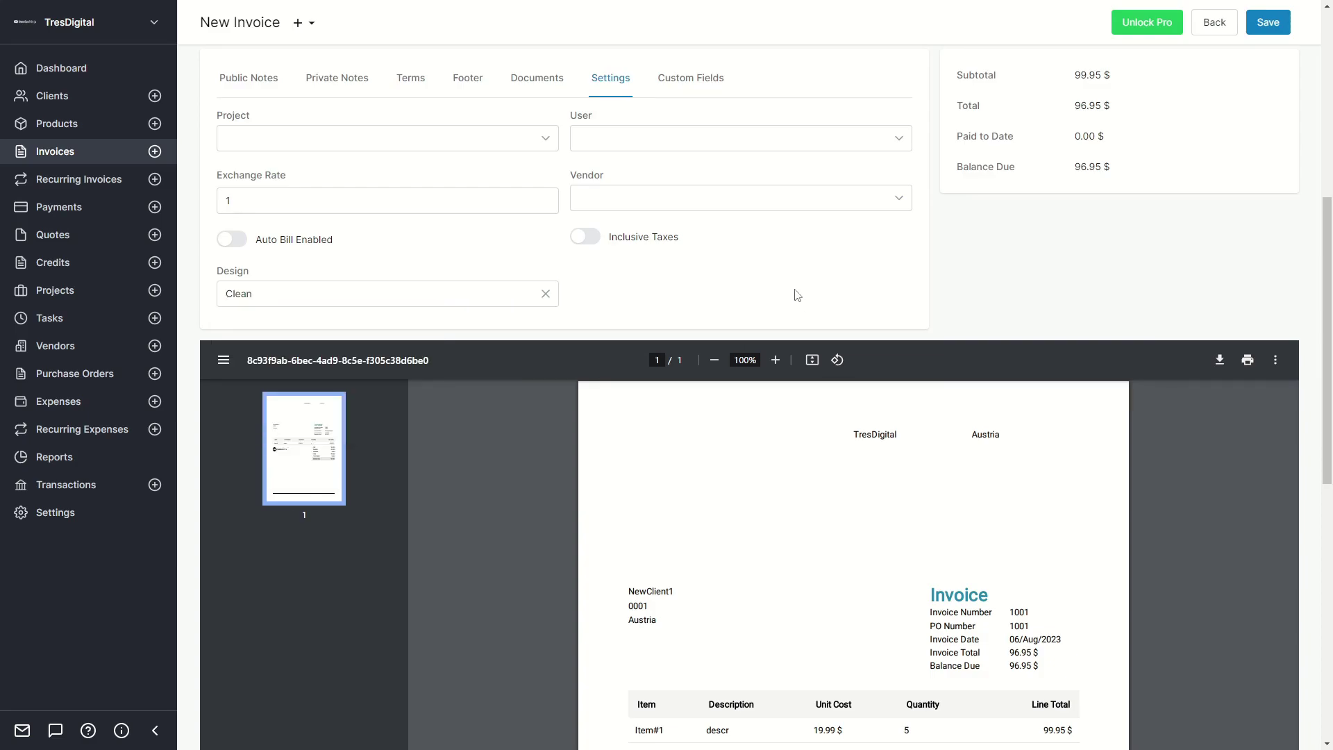
scroll(798, 295, "down", 5)
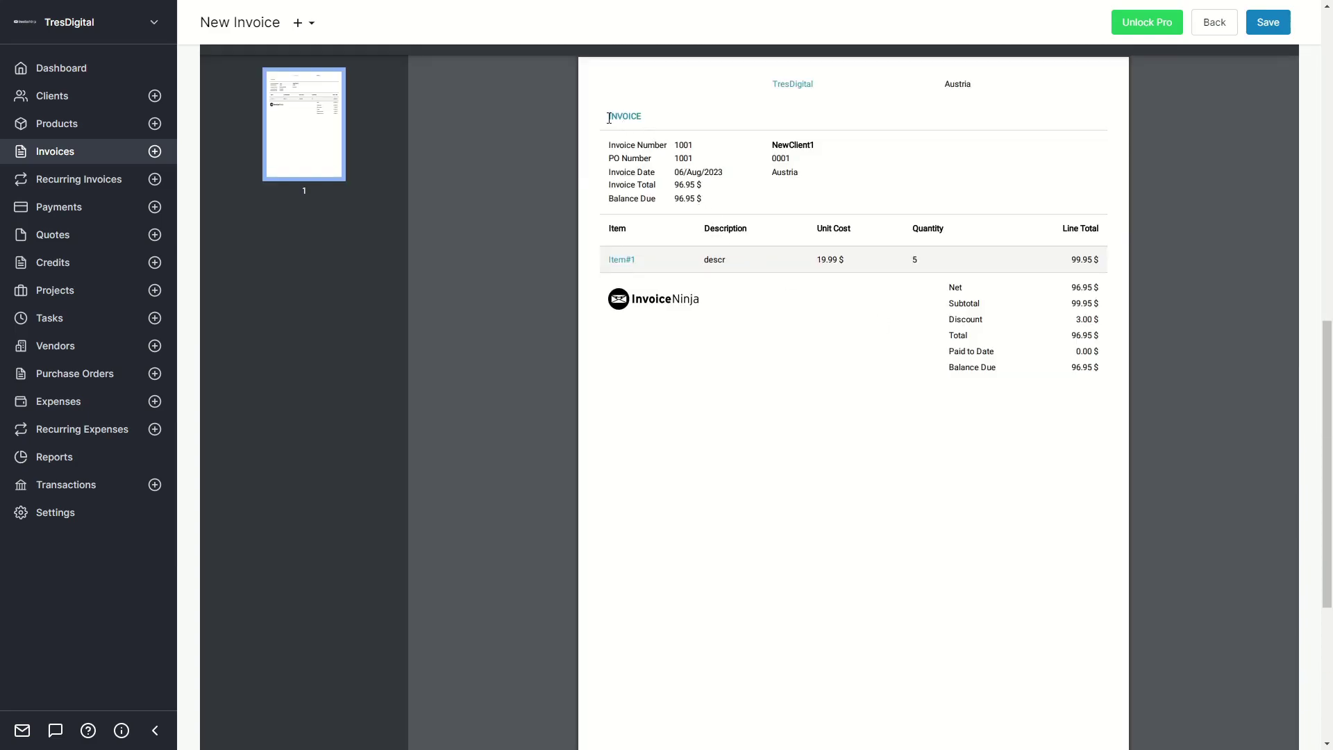
scroll(907, 342, "down", 5)
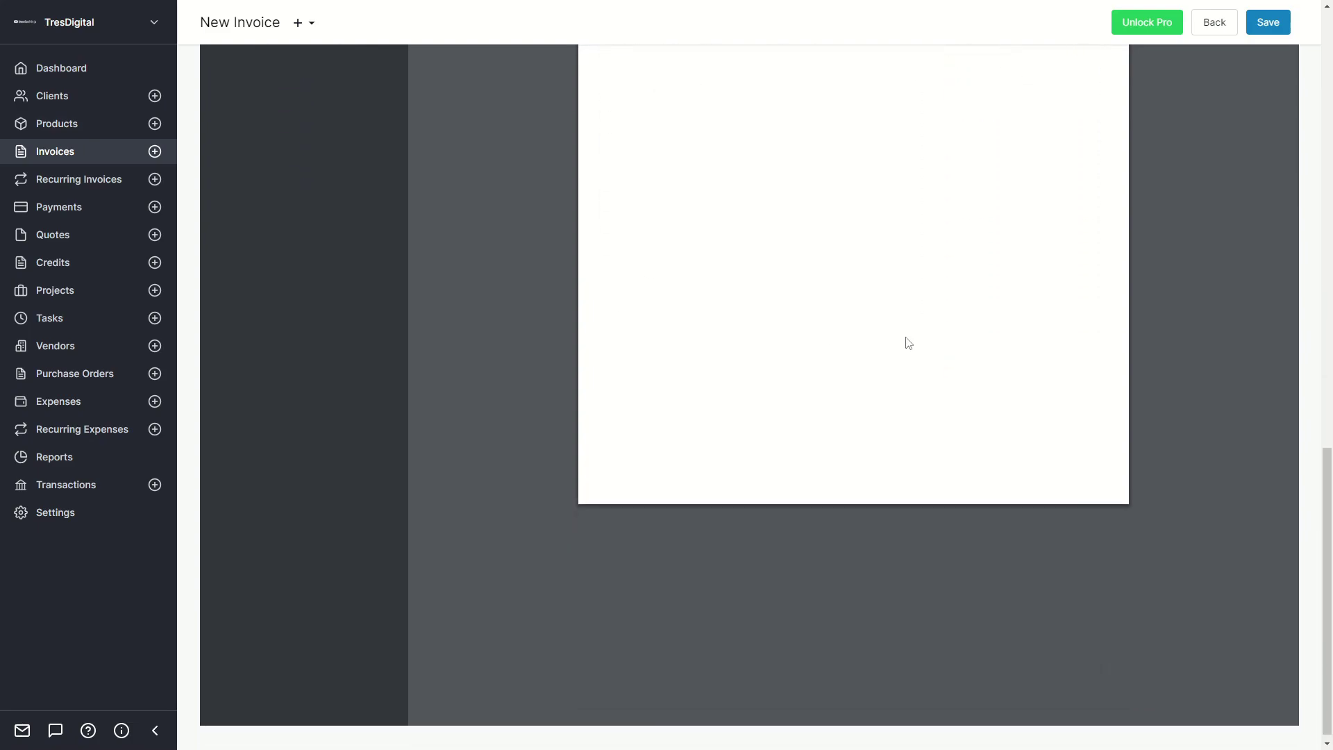
scroll(907, 342, "up", 10)
left_click(1268, 49)
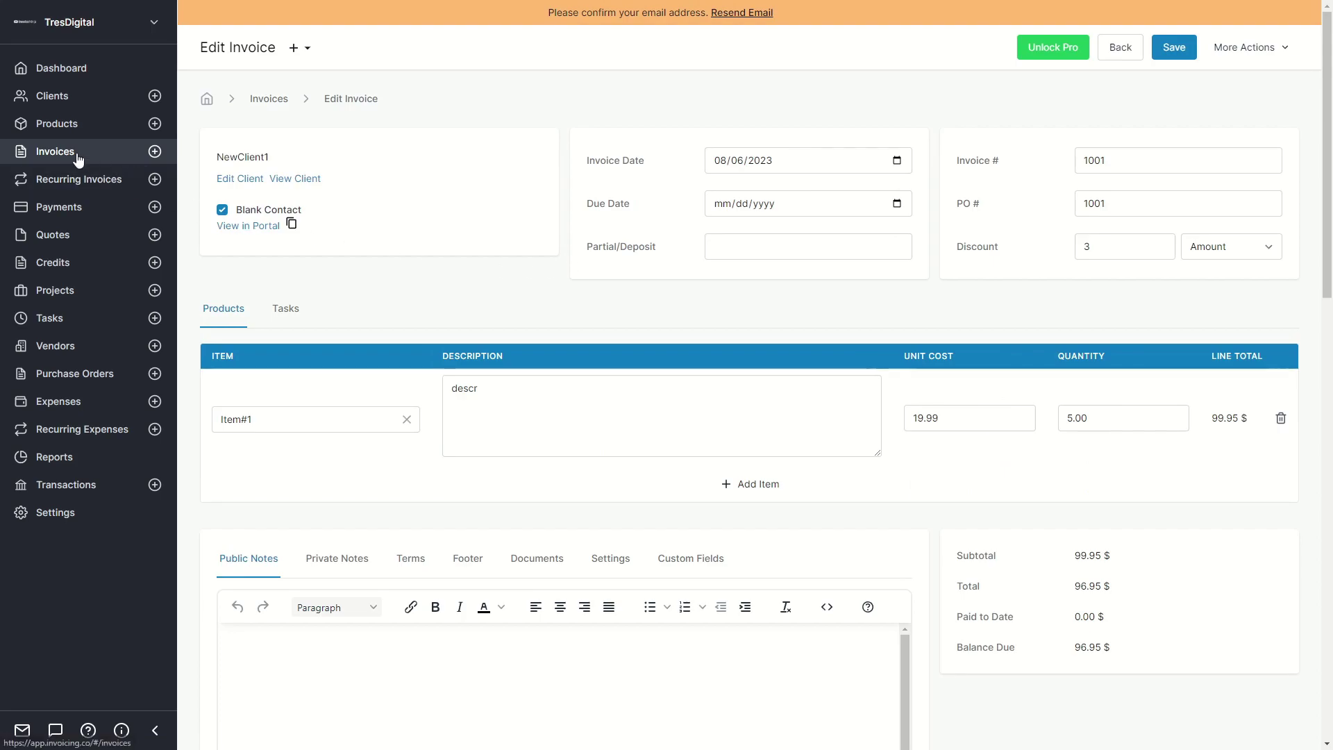
Open invoice 1001's overview from the Invoices list, check its Draft status, and close it.
left_click(55, 151)
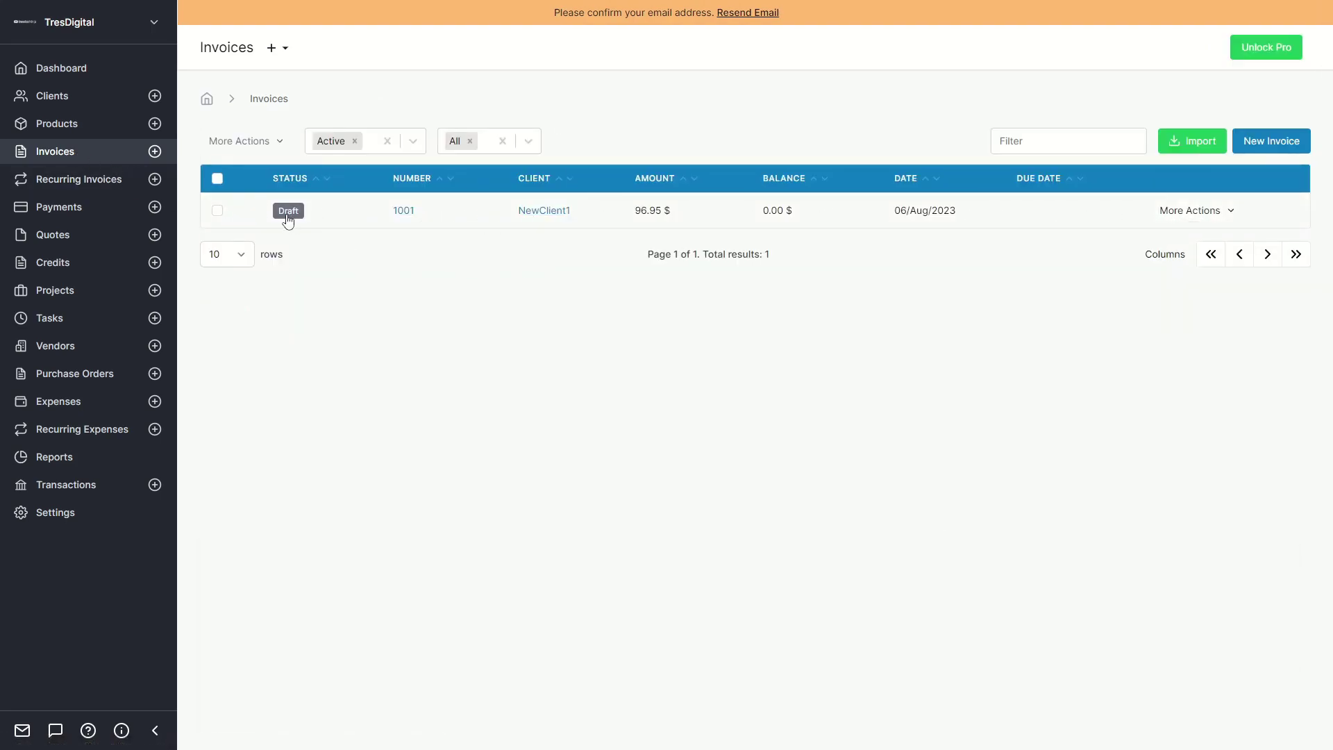
left_click(318, 217)
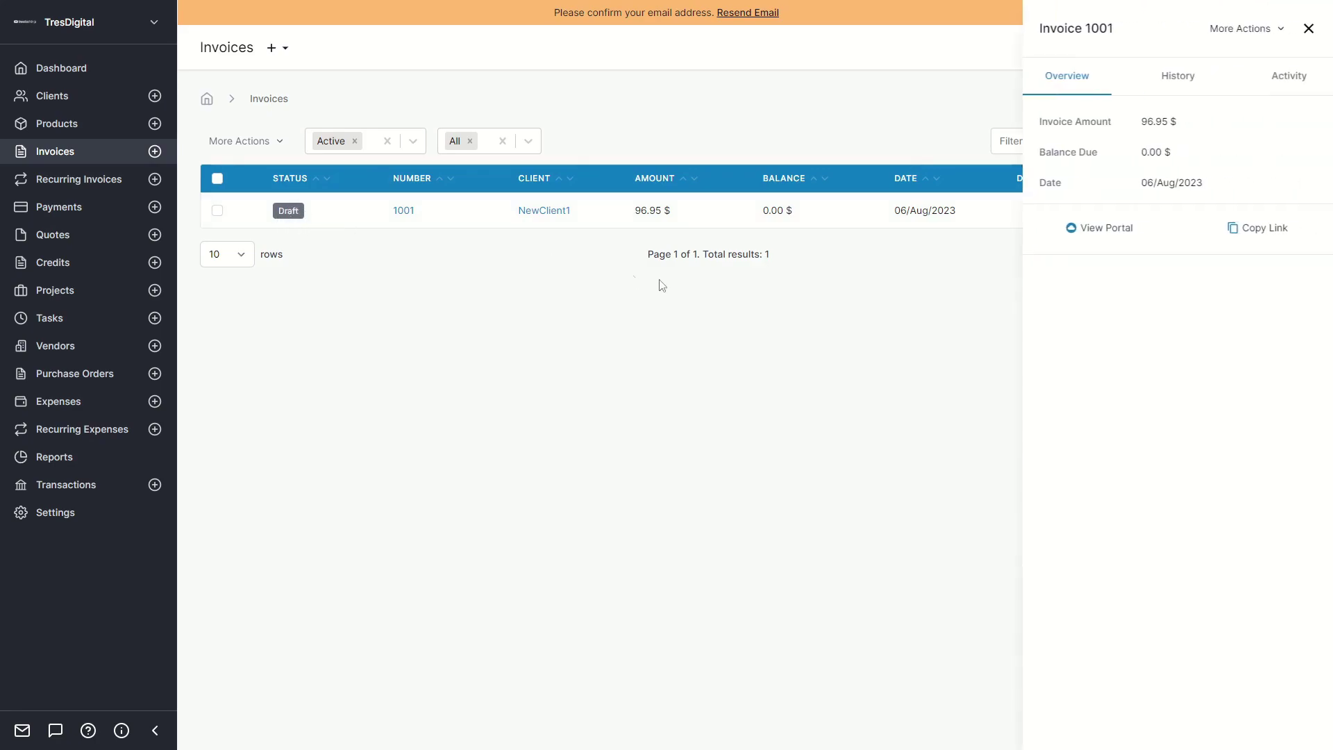
left_click_drag(1144, 338, 1168, 338)
left_click(1159, 337)
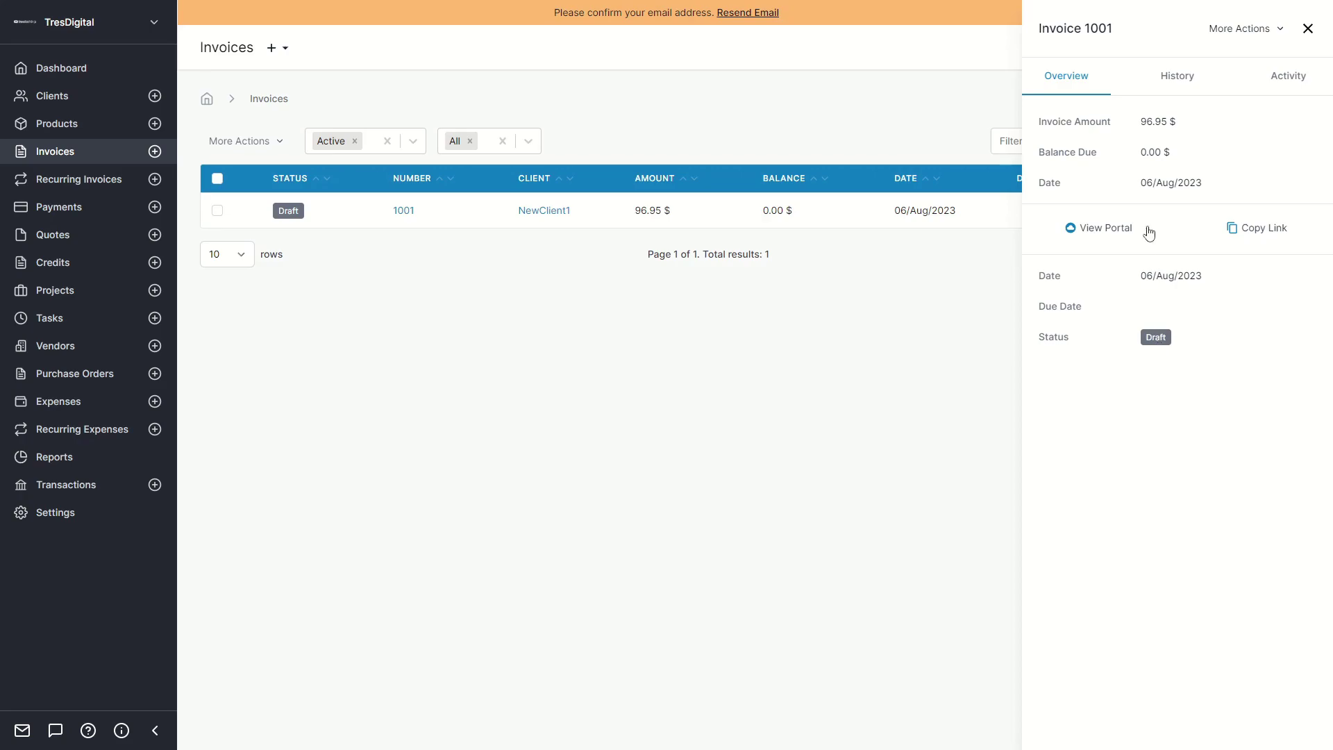
left_click(1309, 29)
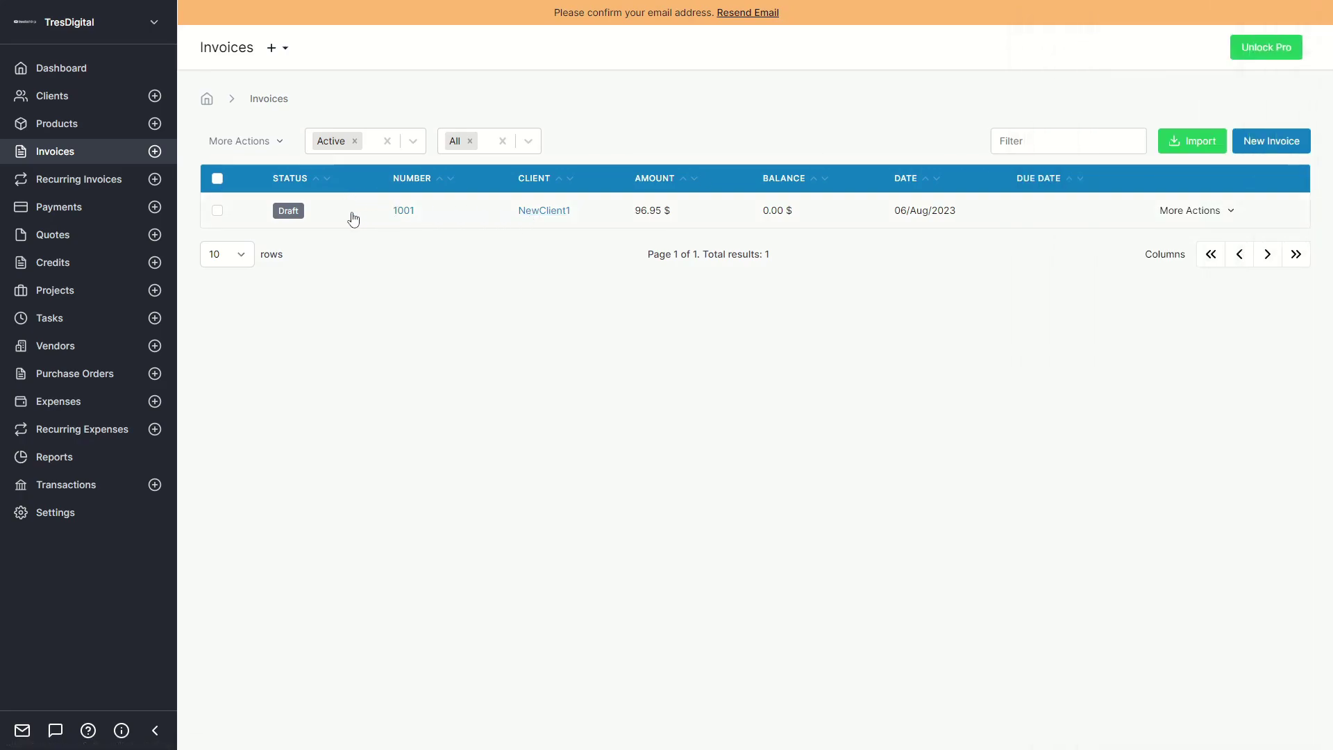
Reopen invoice 1001, view its More Actions menu, then close the panel with Escape.
left_click(345, 218)
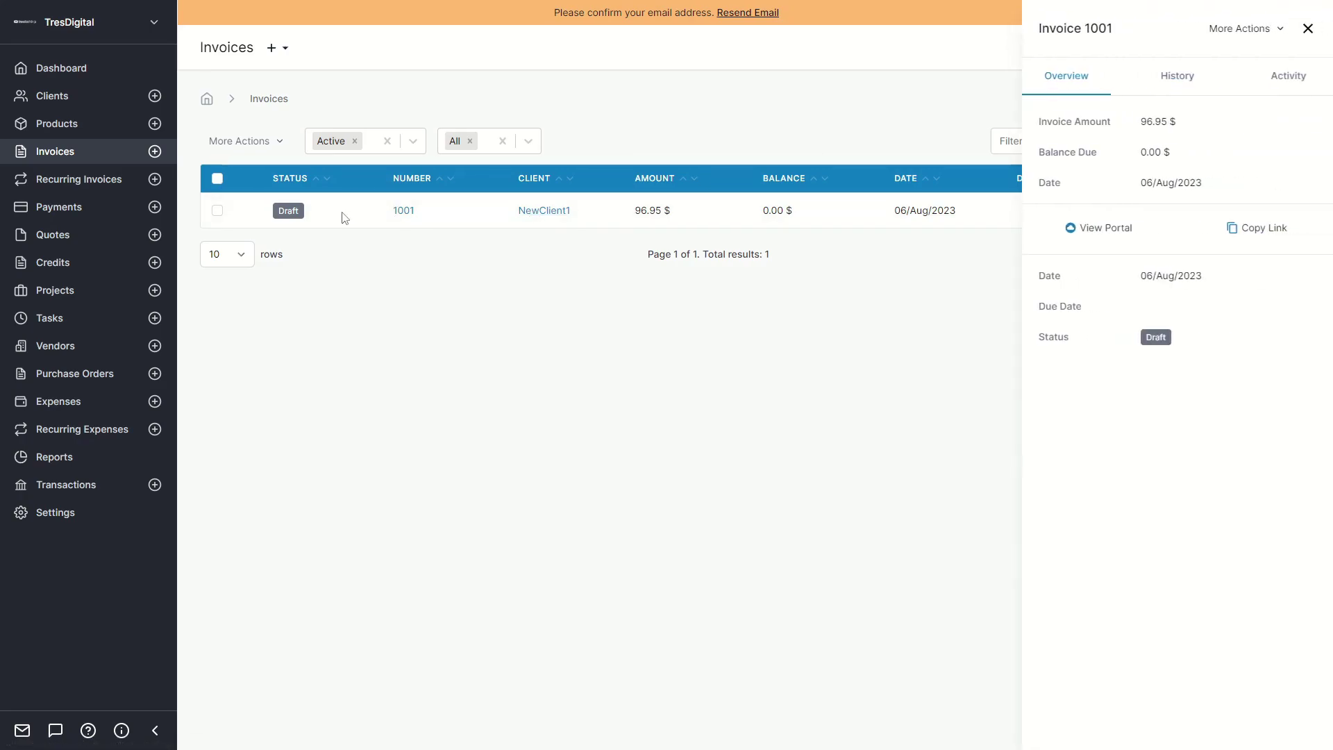
left_click(1249, 30)
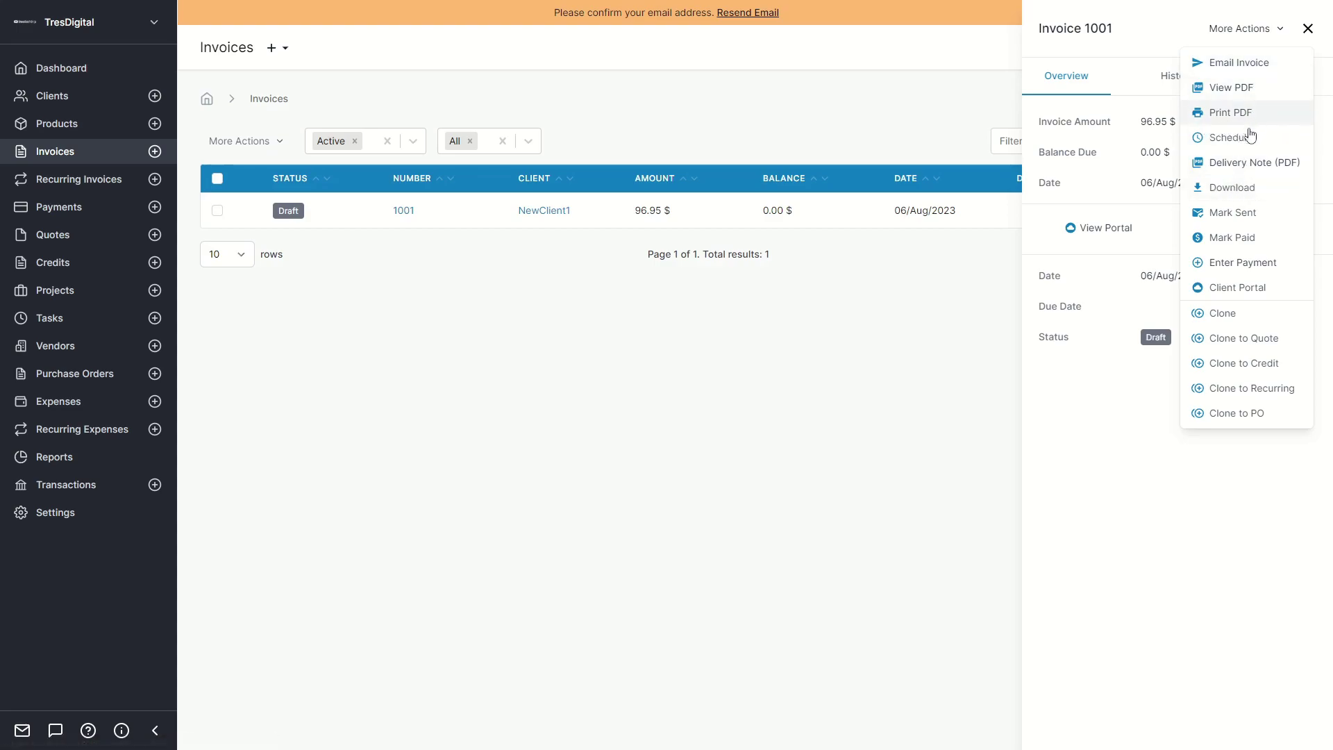
key("Escape")
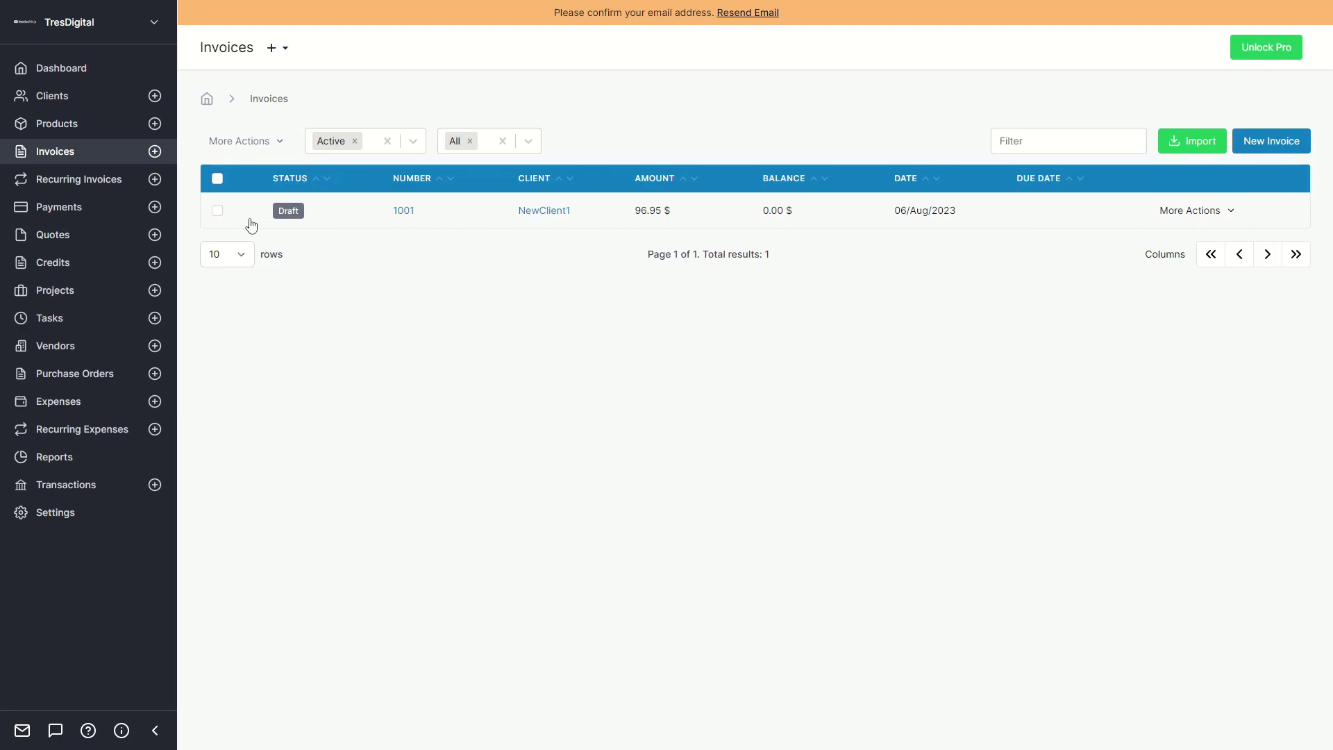
Browse the Recurring Invoices, Payments, Quotes, Credits, Projects, Tasks, Vendors, Purchase Orders and Expenses lists.
left_click(77, 180)
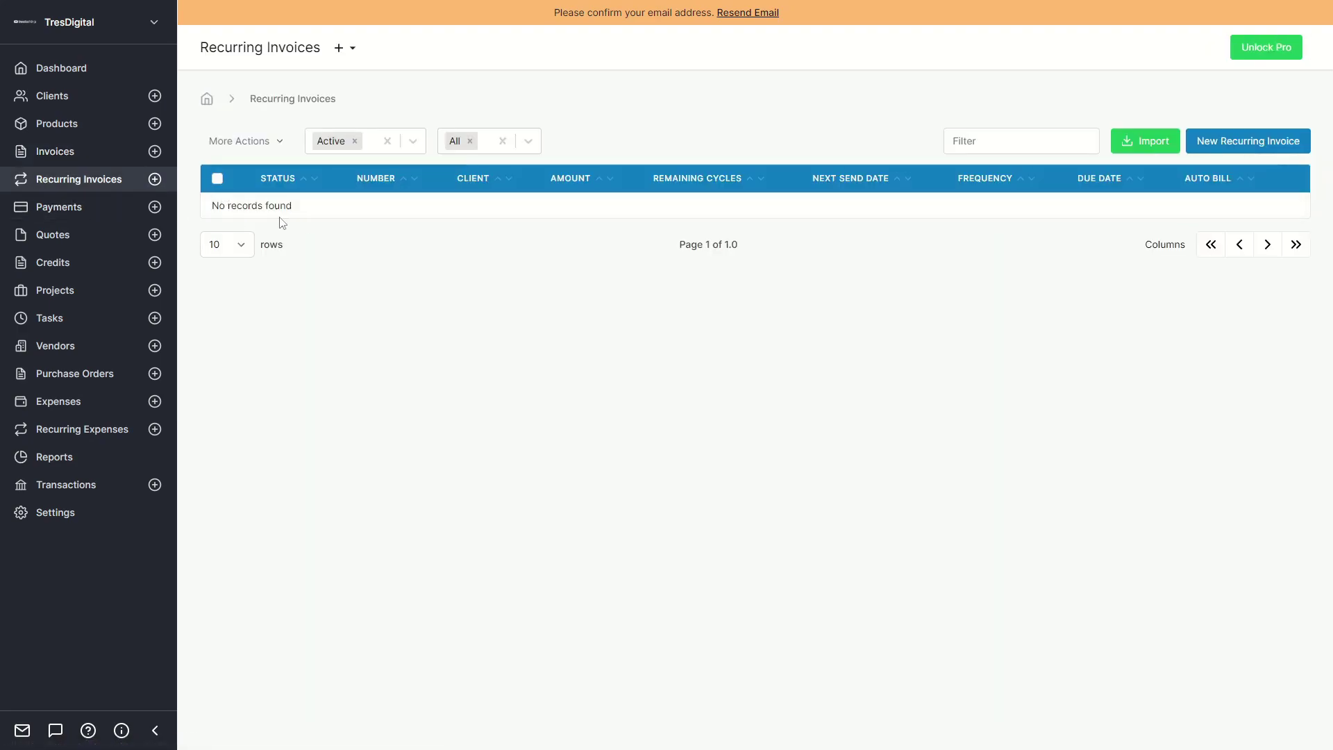
left_click(70, 212)
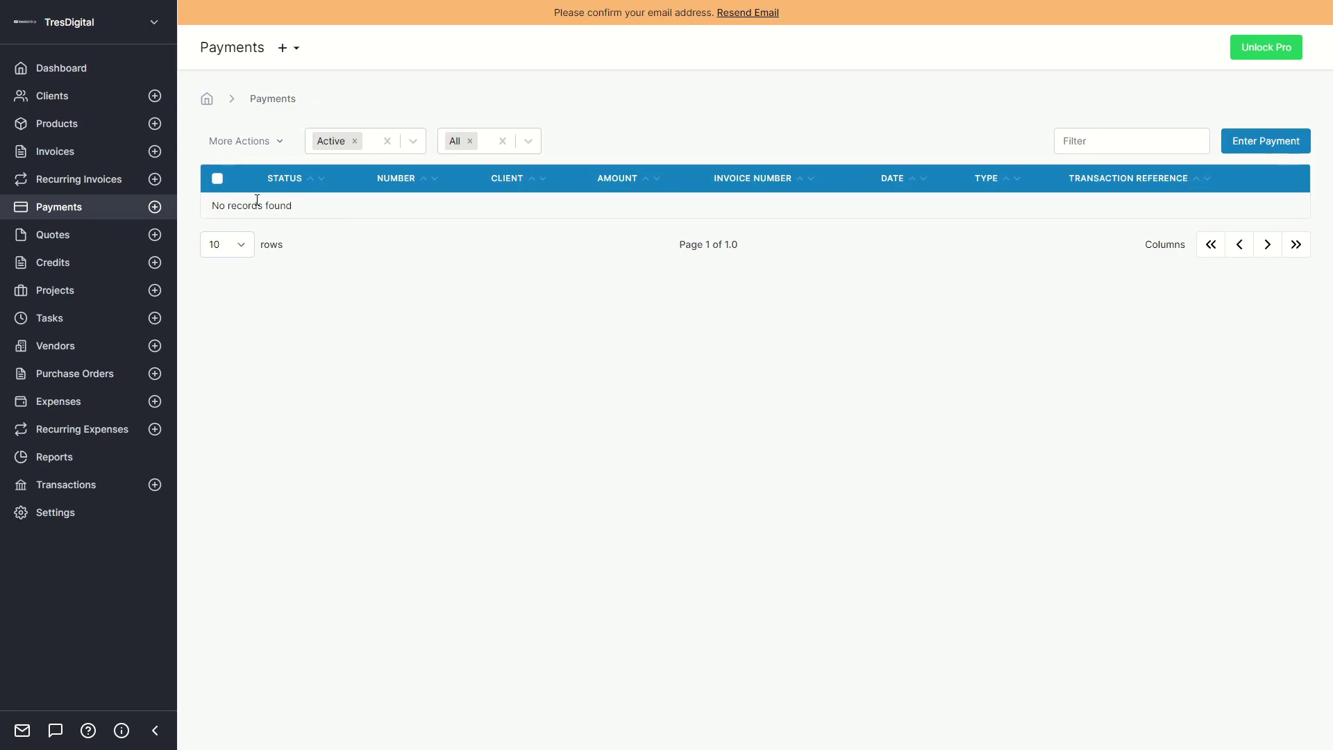
left_click(69, 238)
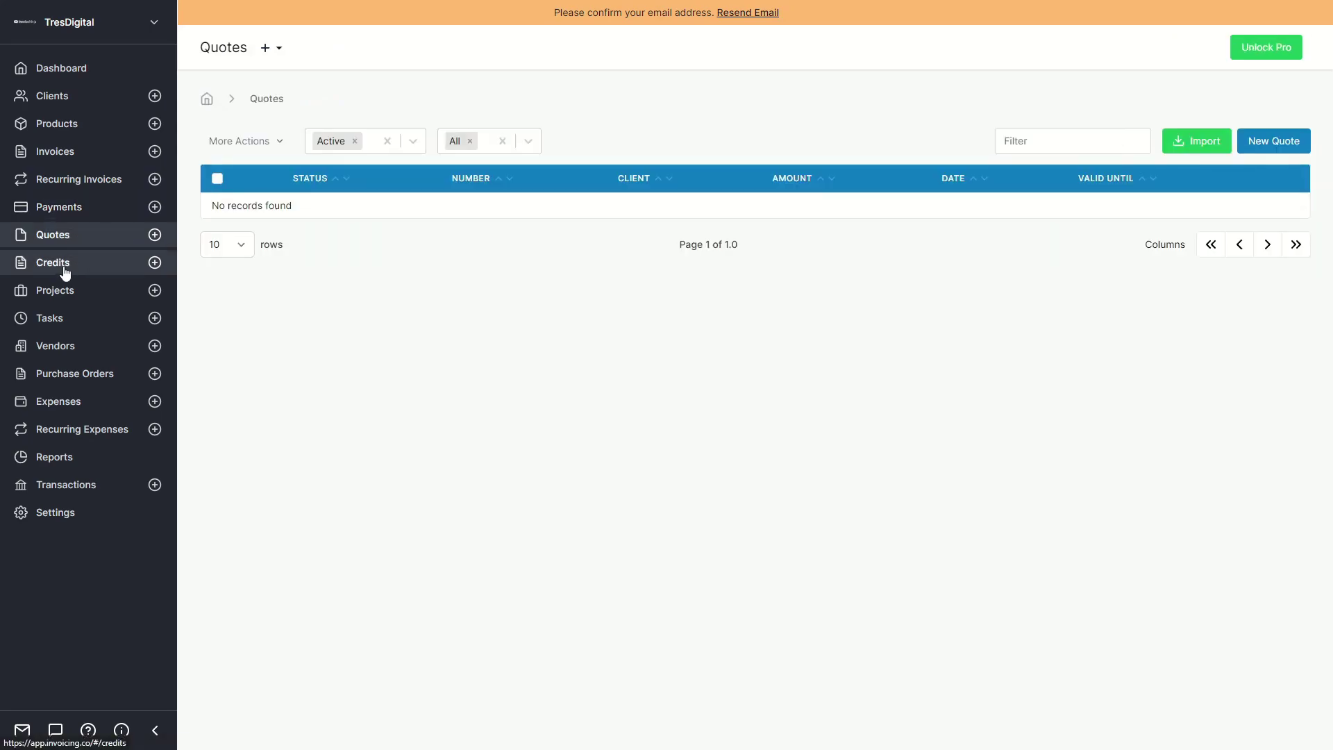
left_click(64, 271)
left_click(57, 295)
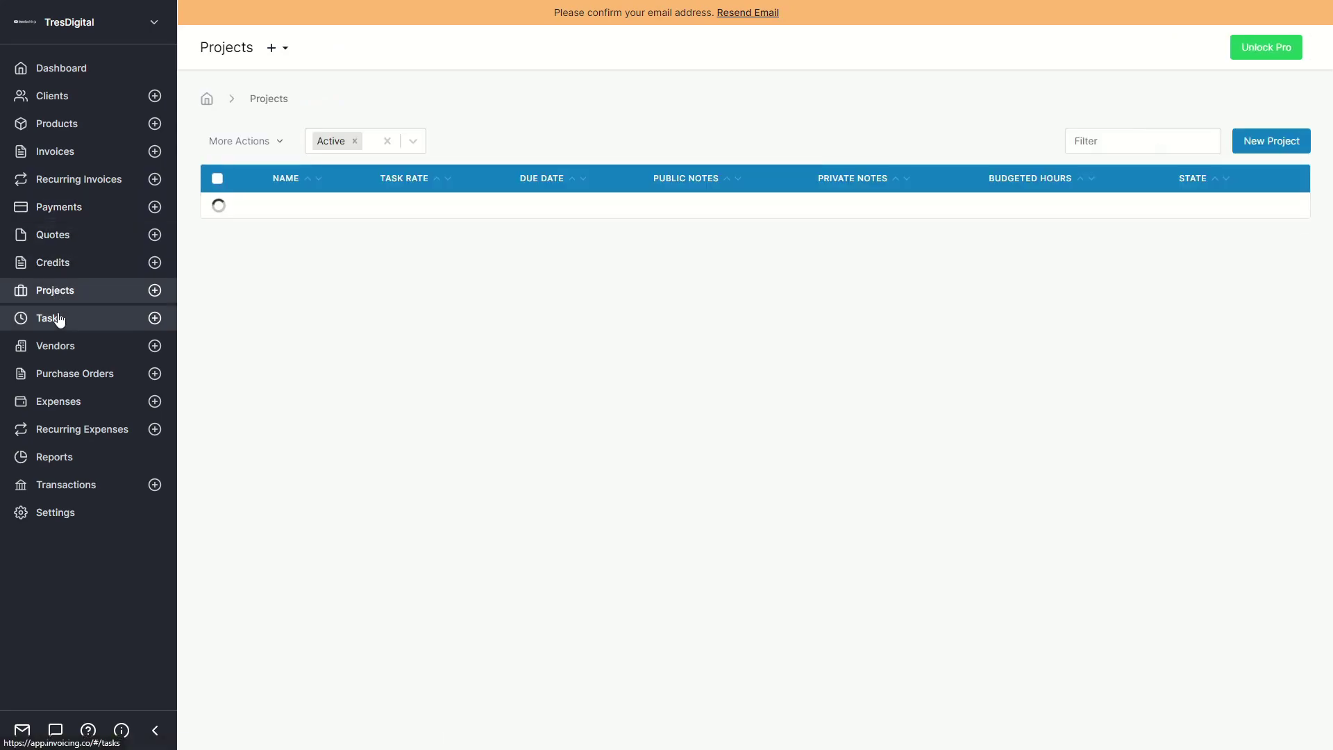
left_click(59, 318)
left_click(61, 348)
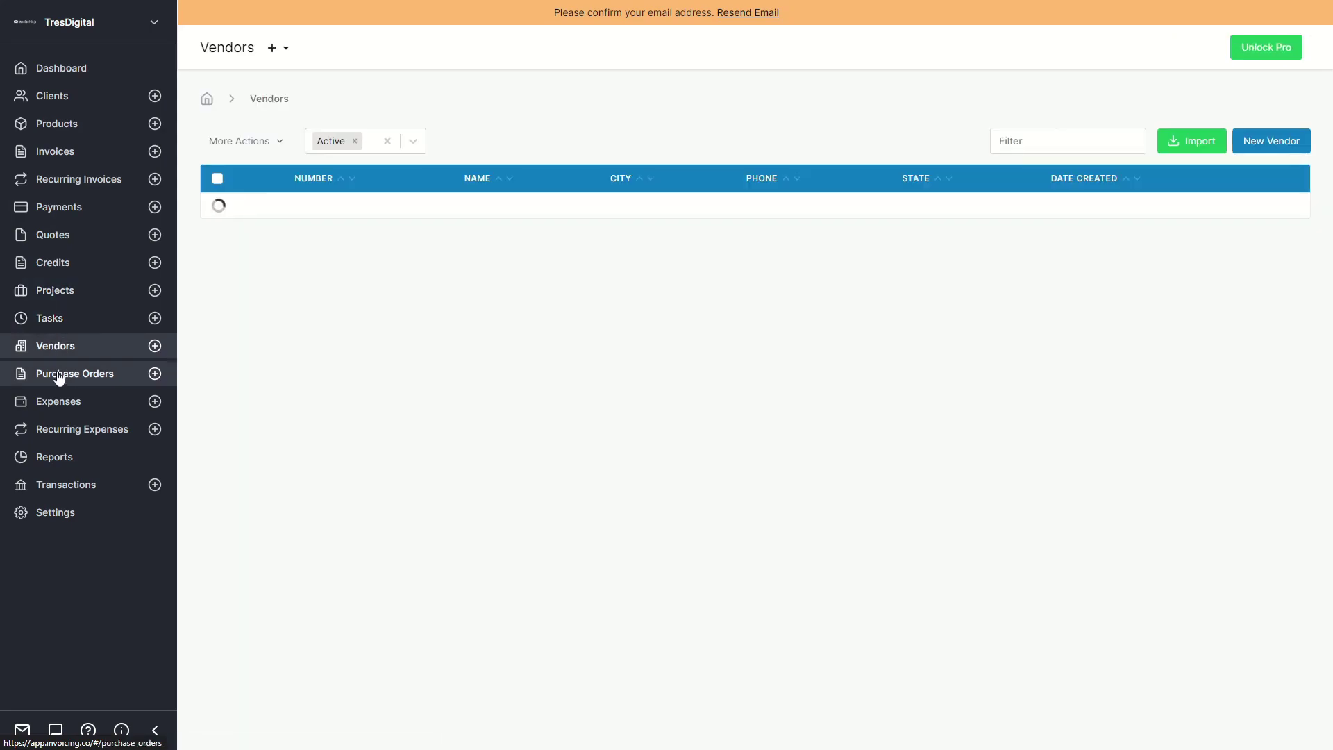
left_click(59, 380)
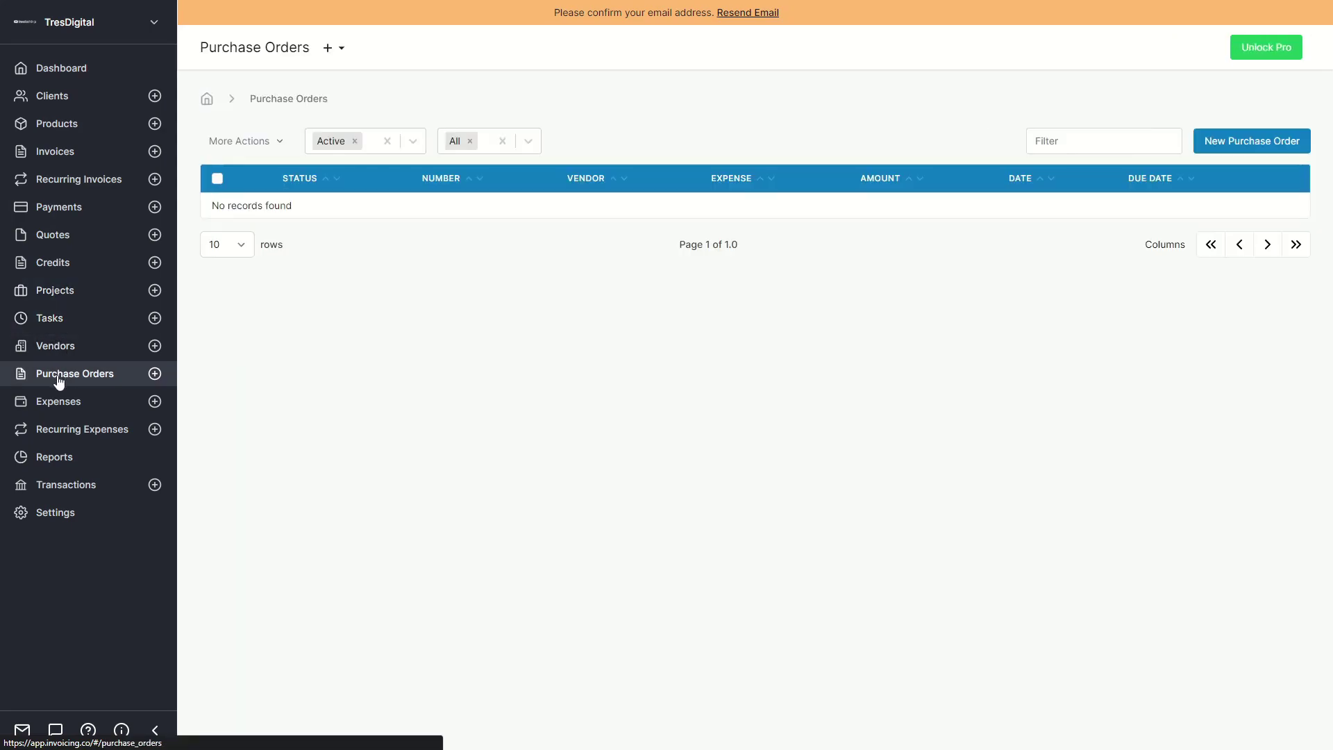
left_click(60, 404)
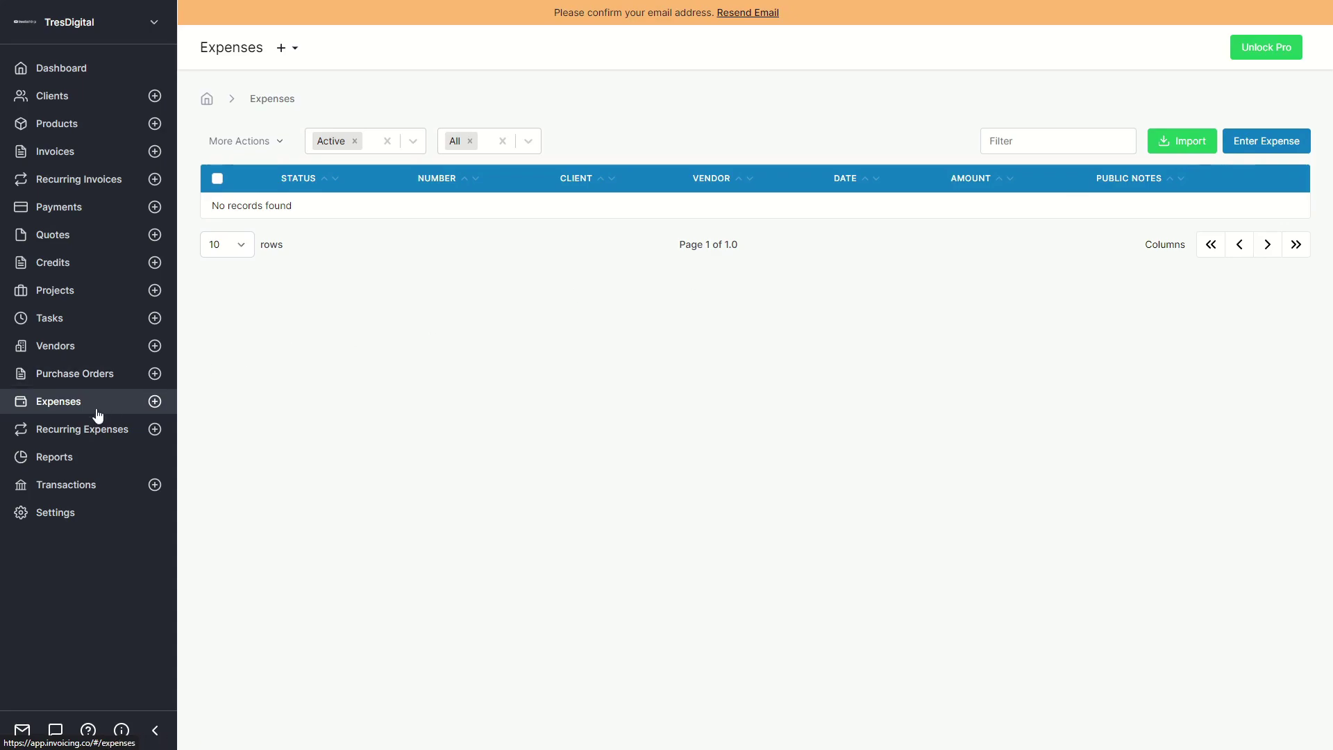
left_click(72, 431)
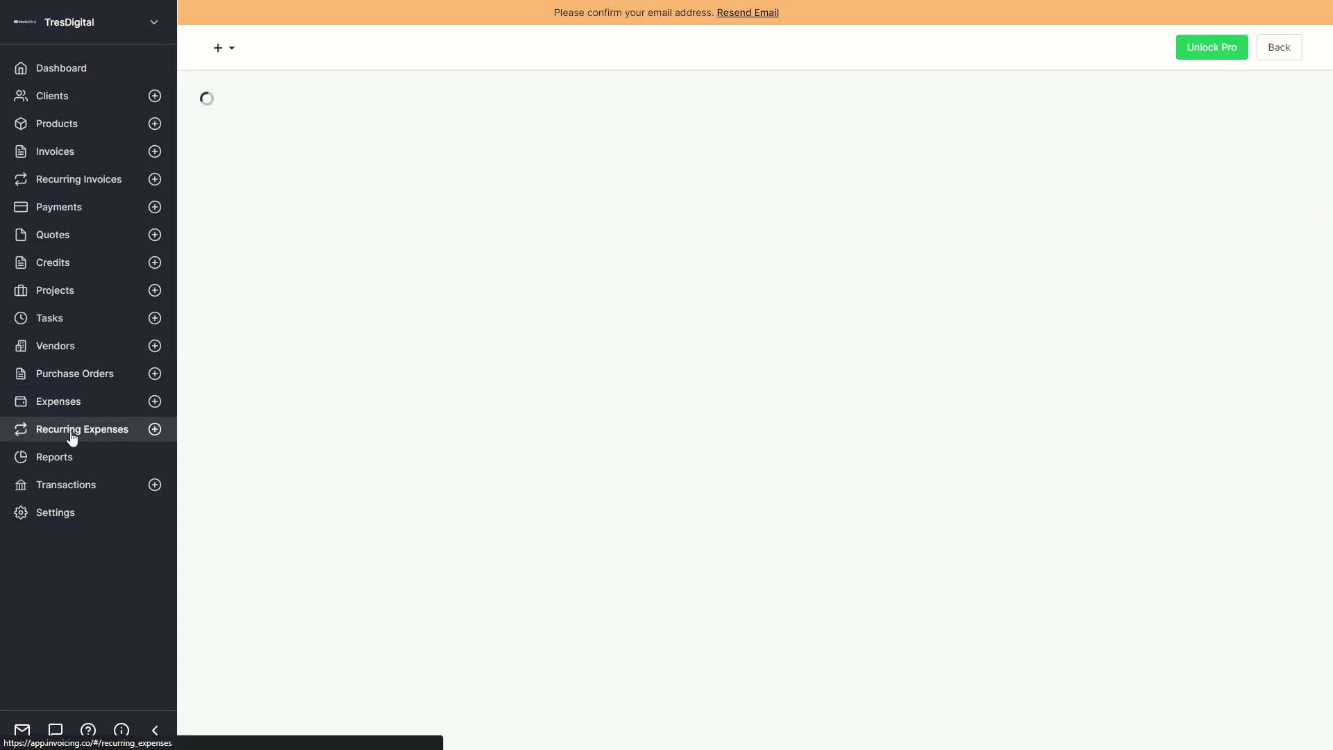
Revisit Vendors and Projects, then show the Tasks list as a Kanban board.
left_click(72, 347)
left_click(89, 321)
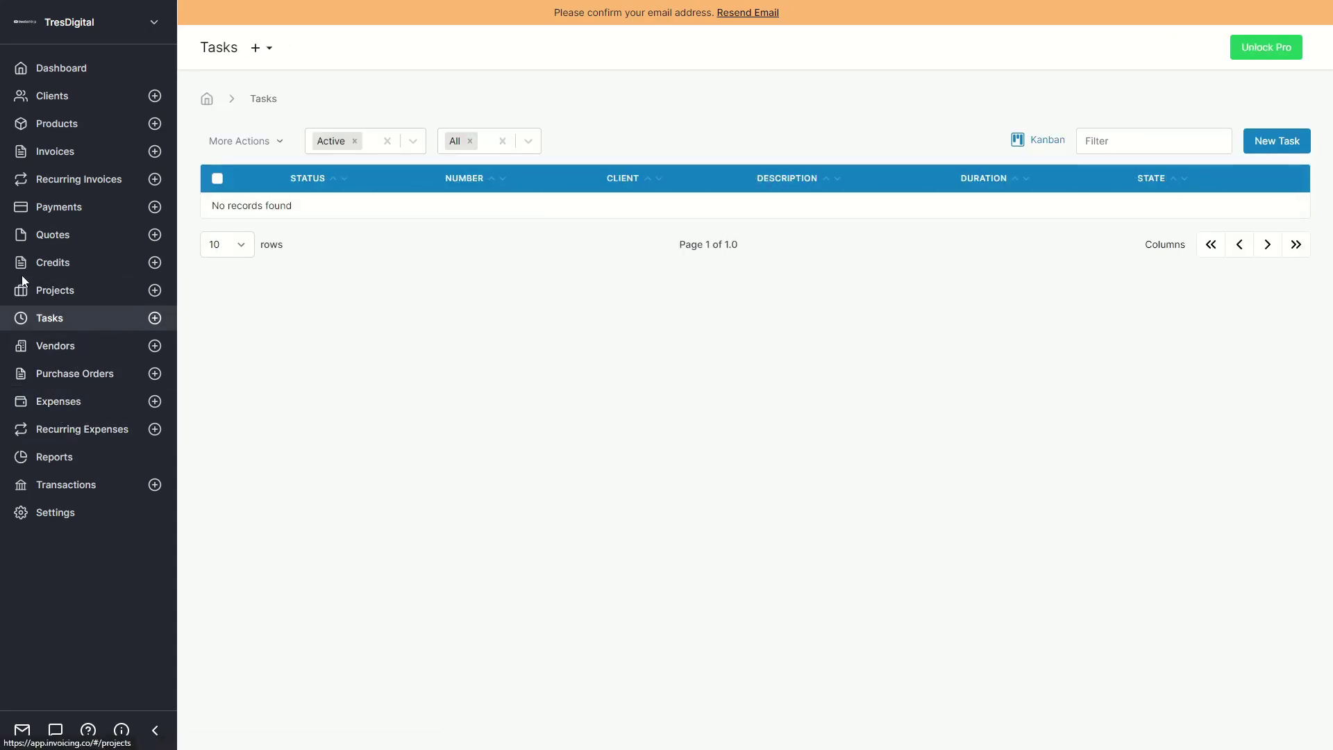
left_click(56, 292)
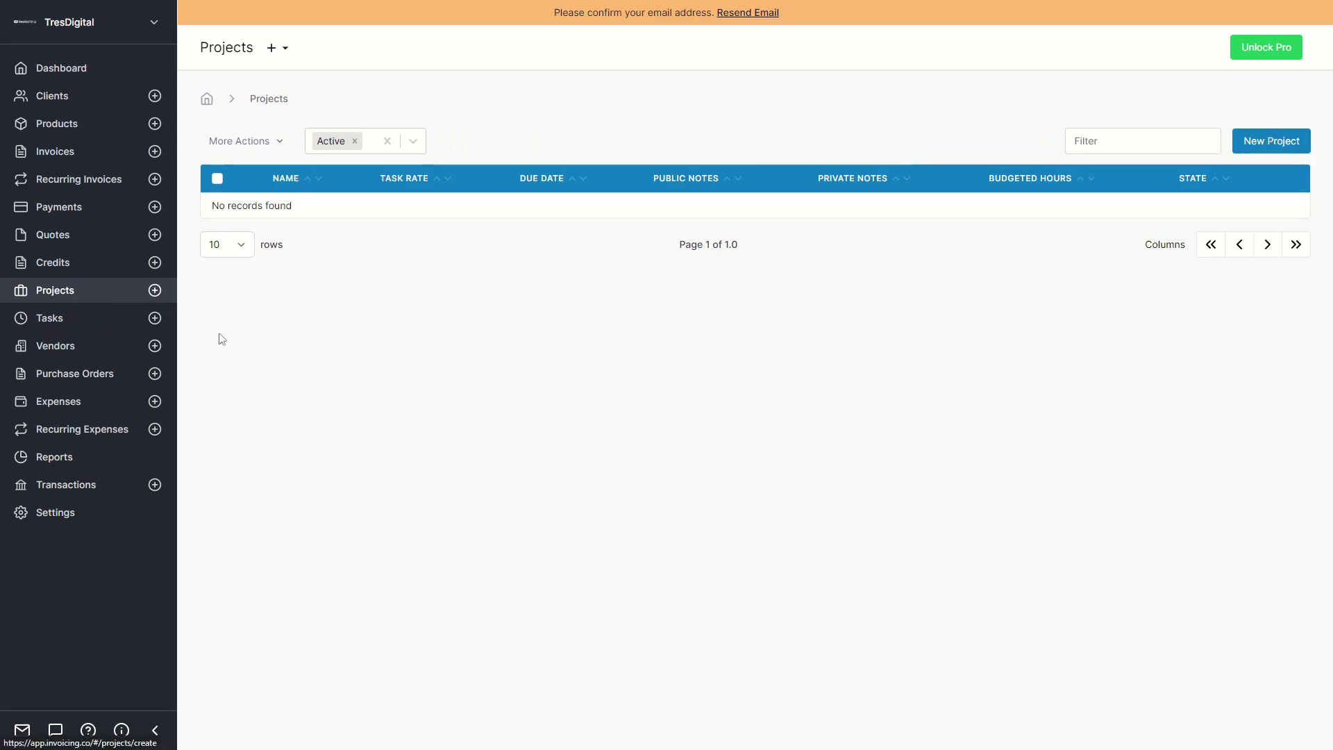
left_click(55, 318)
left_click(1046, 144)
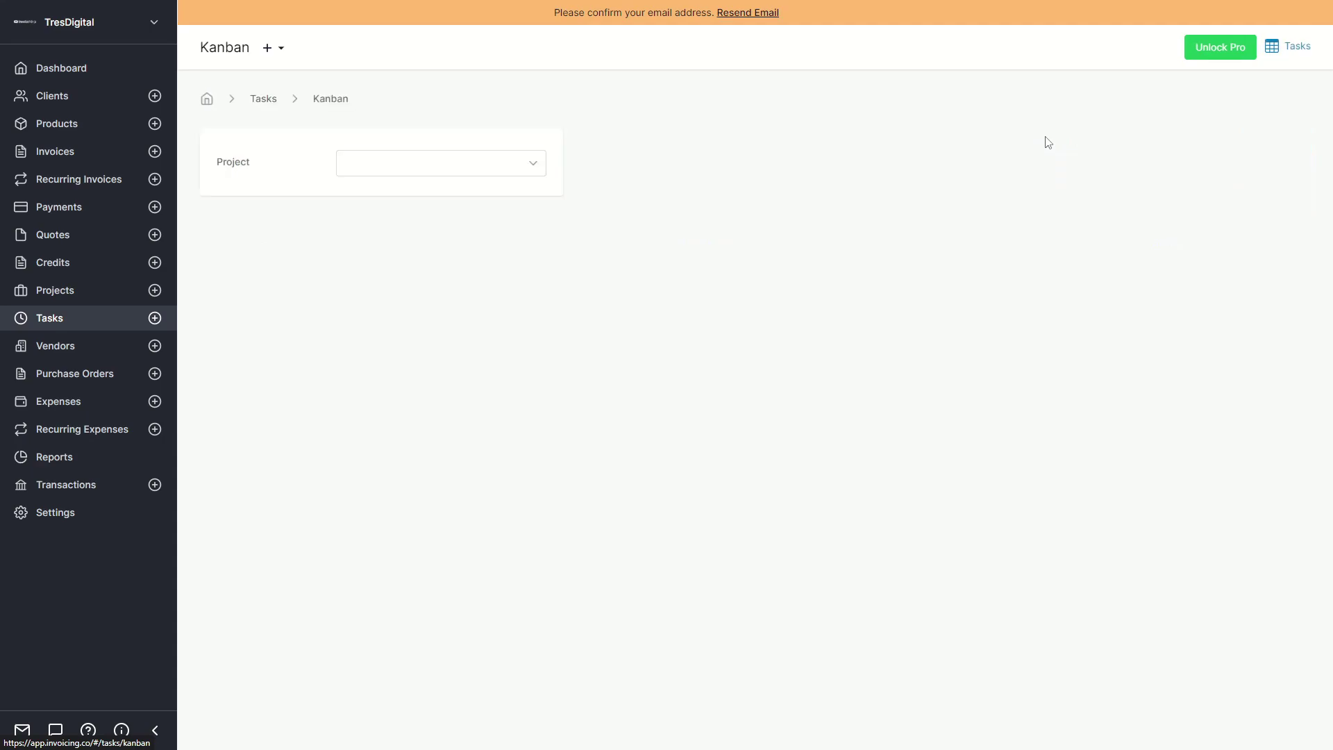
Add a Backlog task for NewClient1 with task number 12 and no project, then drag its card.
left_click(431, 229)
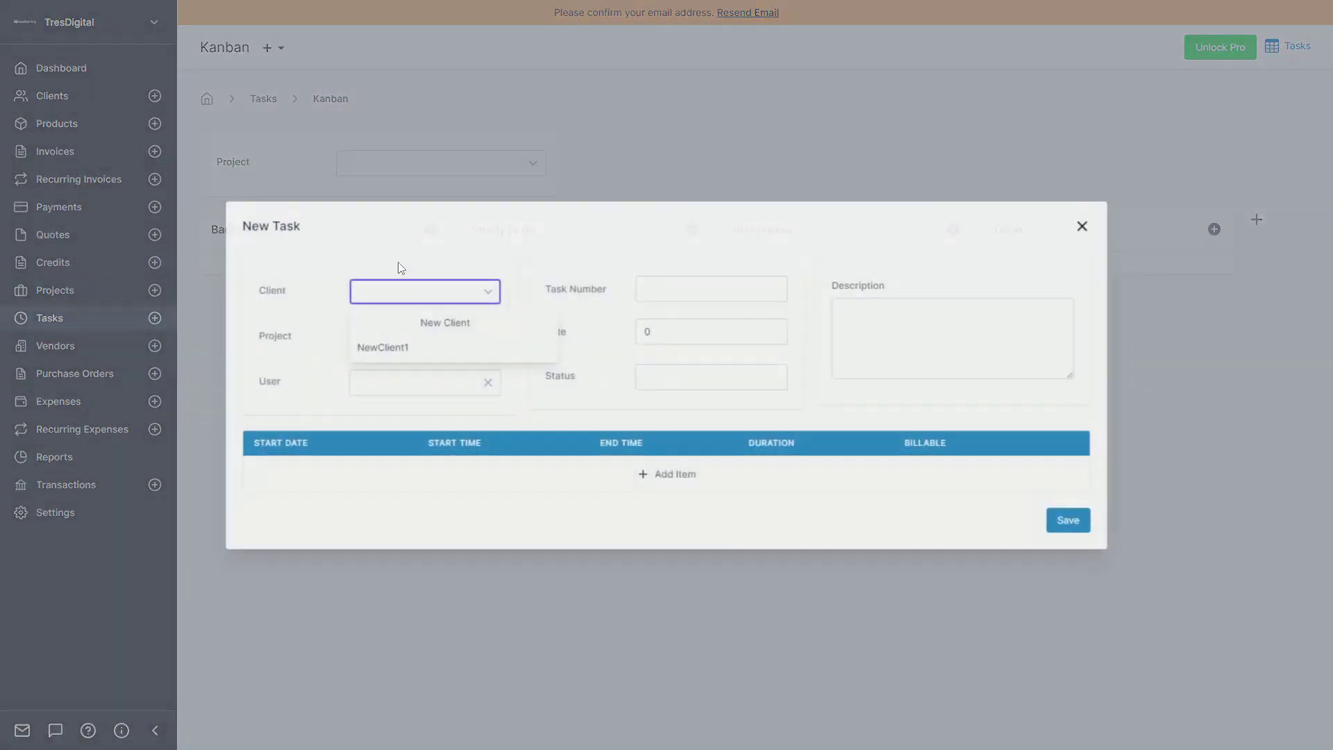
left_click(378, 347)
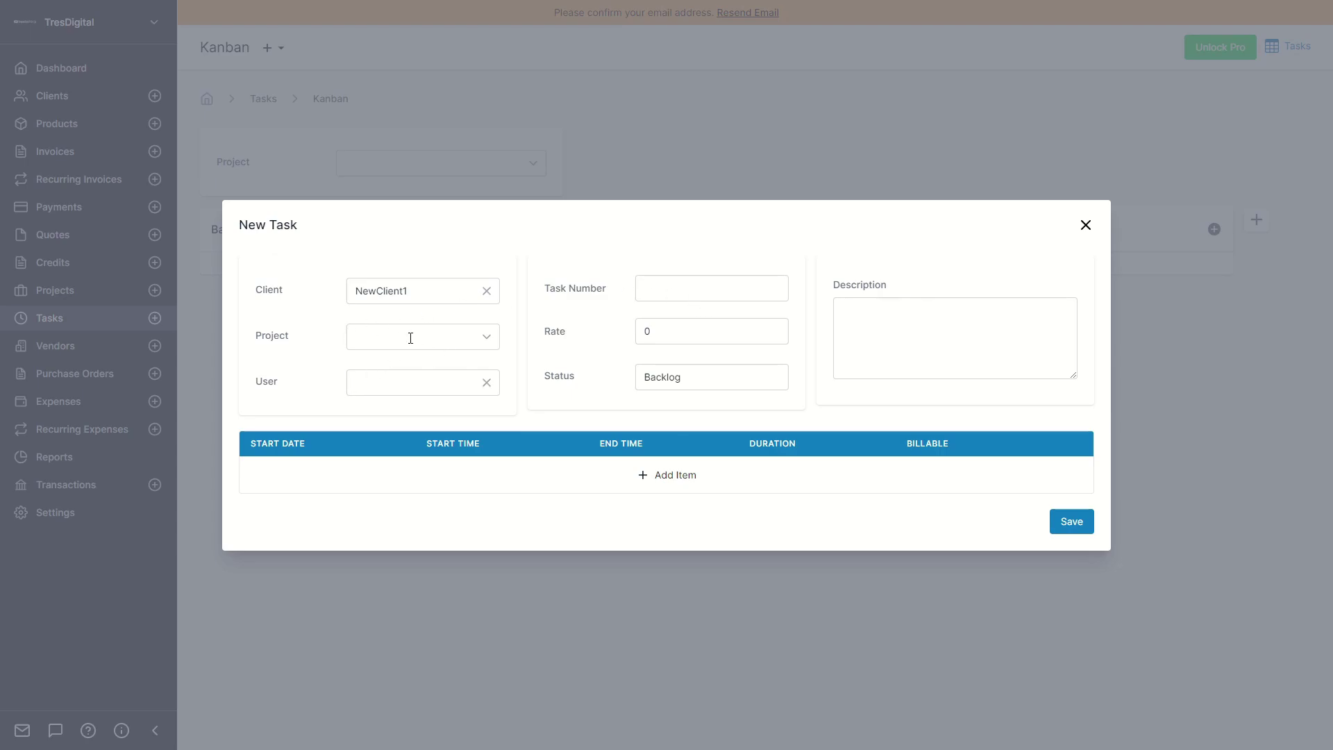
left_click(402, 339)
left_click(578, 308)
left_click(682, 299)
type("12")
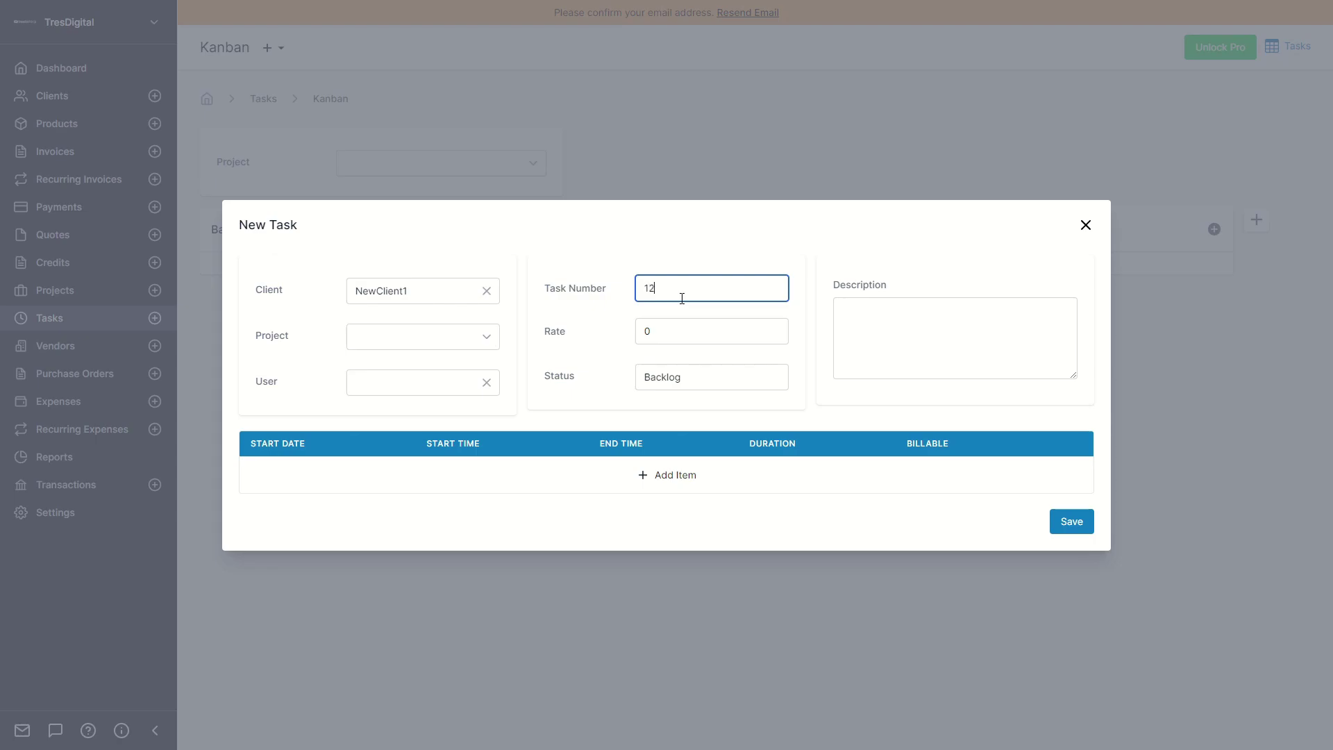
left_click(674, 264)
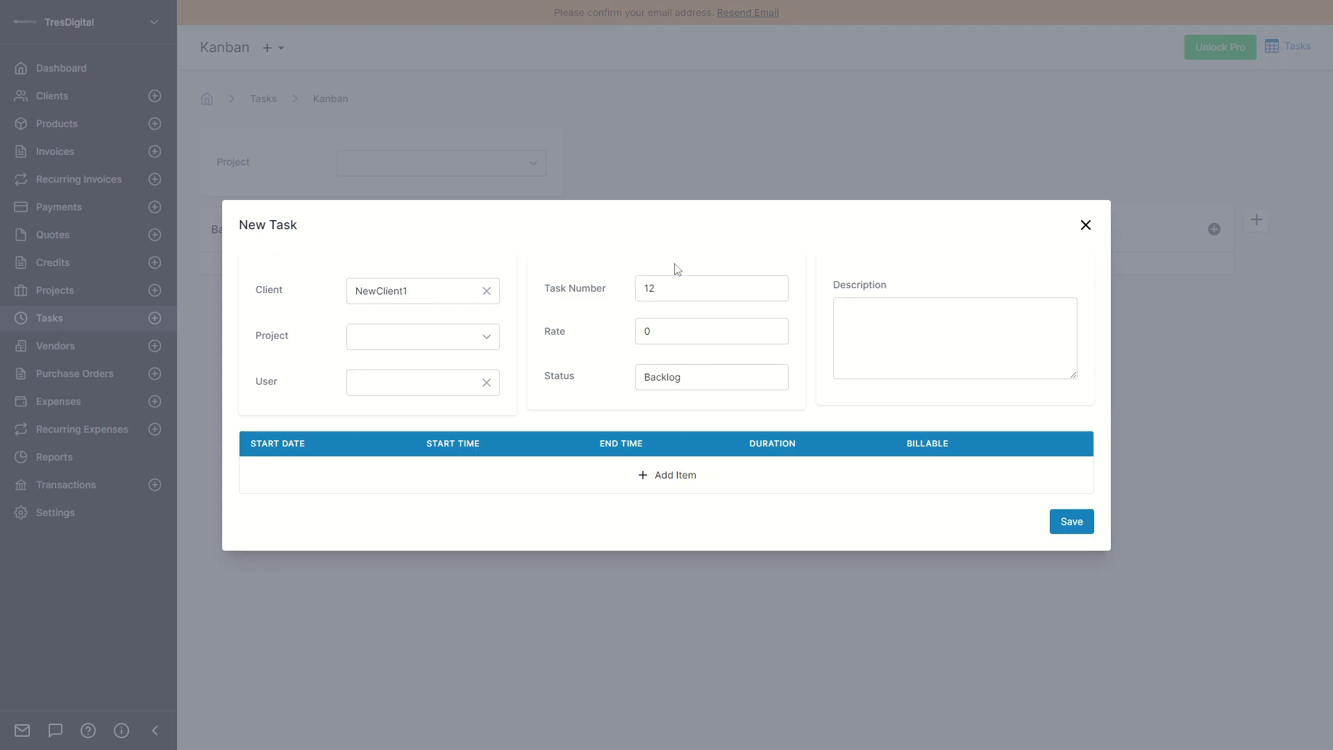
left_click(1068, 528)
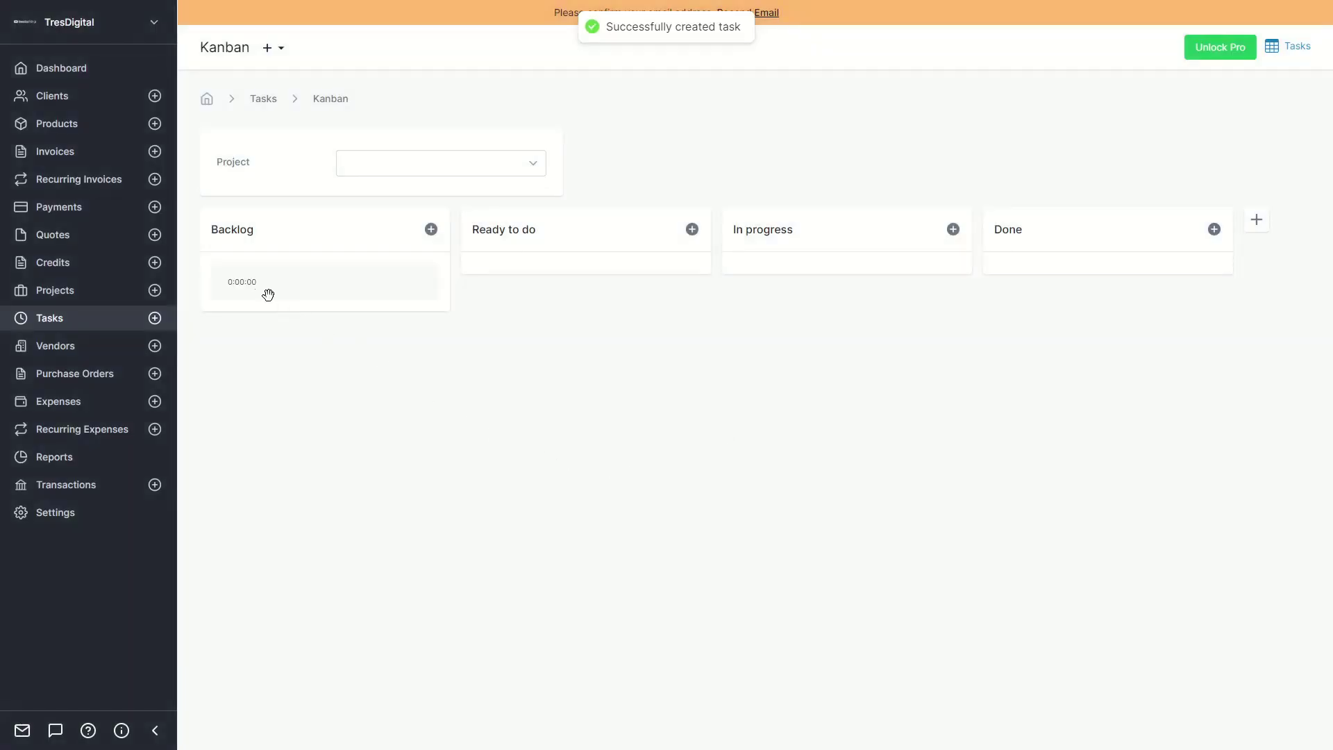
left_click_drag(289, 286, 311, 290)
left_click_drag(547, 287, 313, 283)
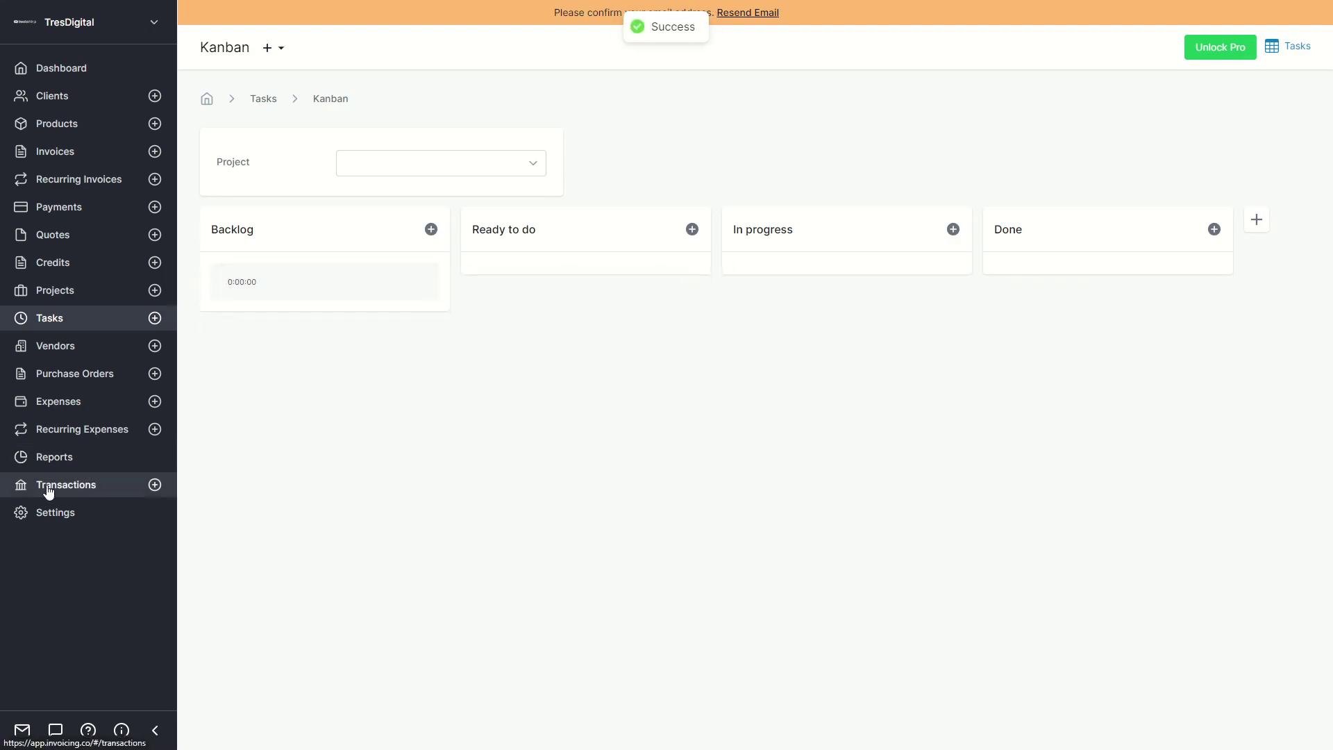
Start a new bank transaction from Transactions, abandon it, and go to the Dashboard.
left_click(11, 486)
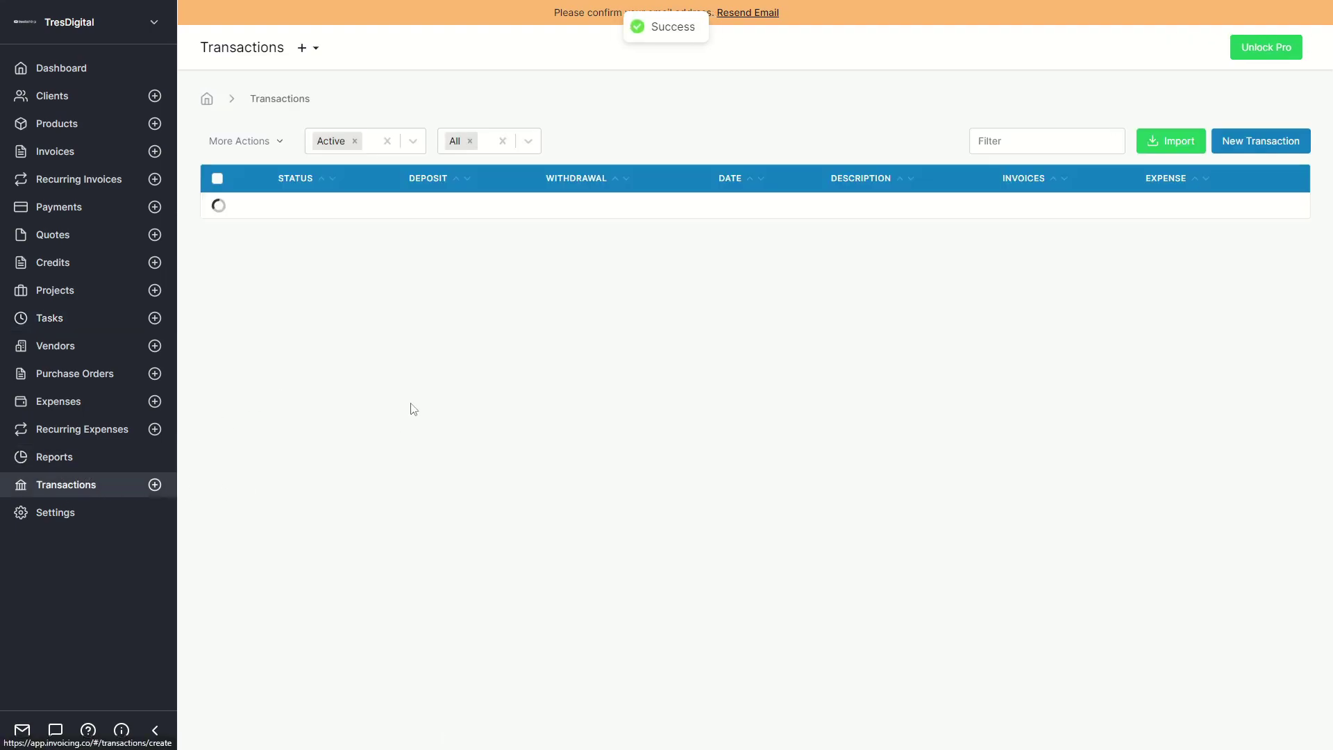
left_click(1265, 143)
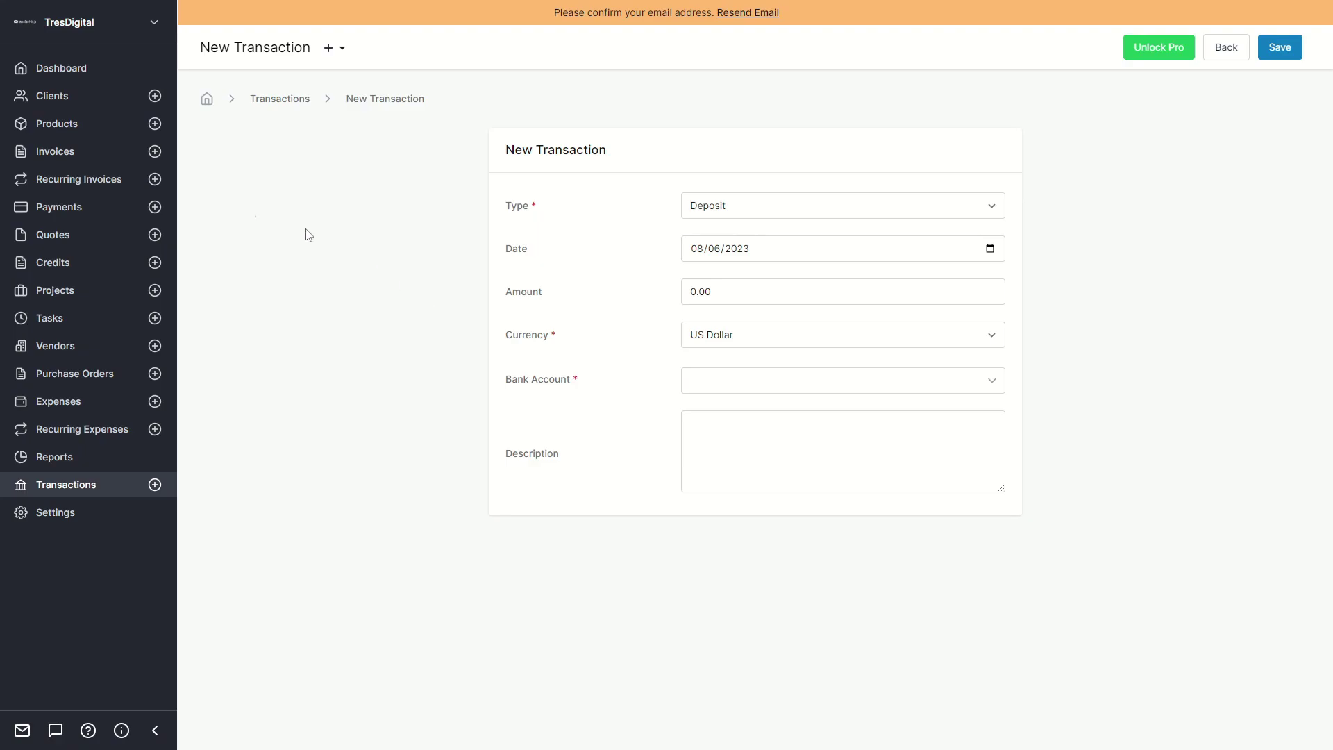
left_click(61, 73)
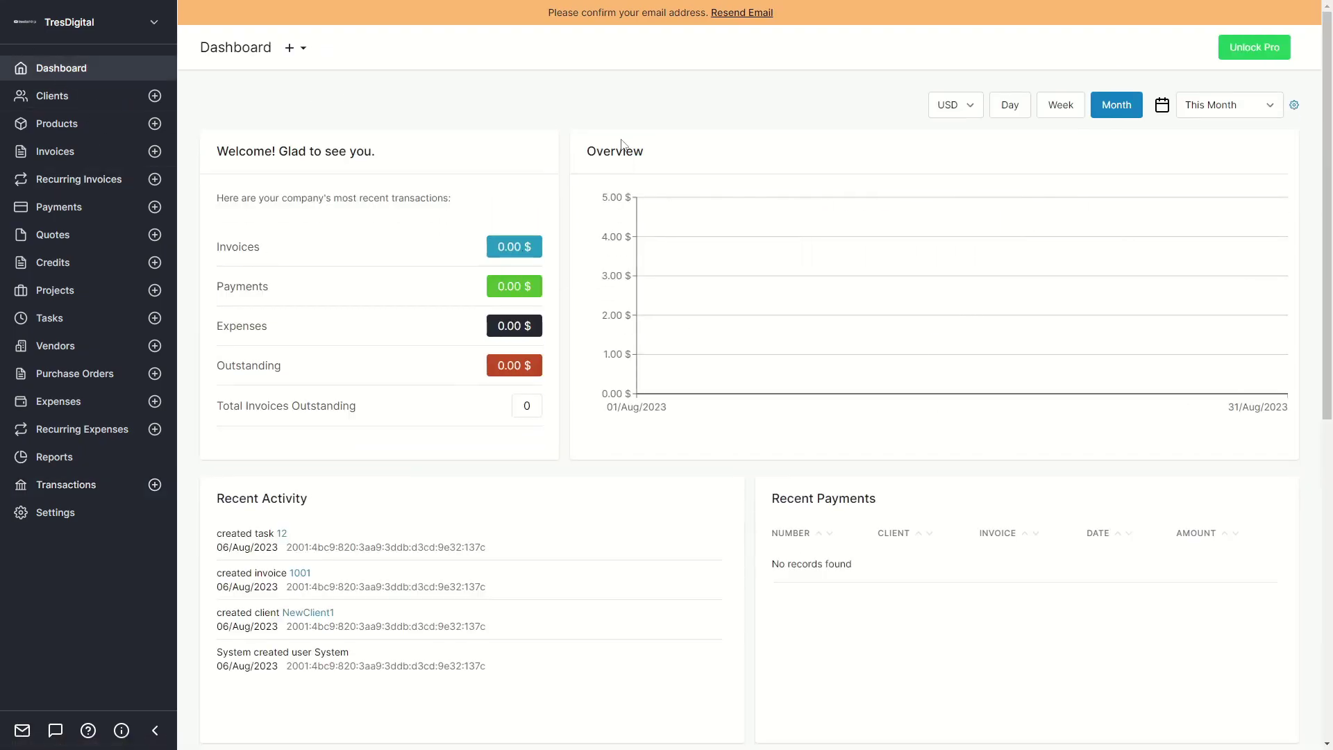